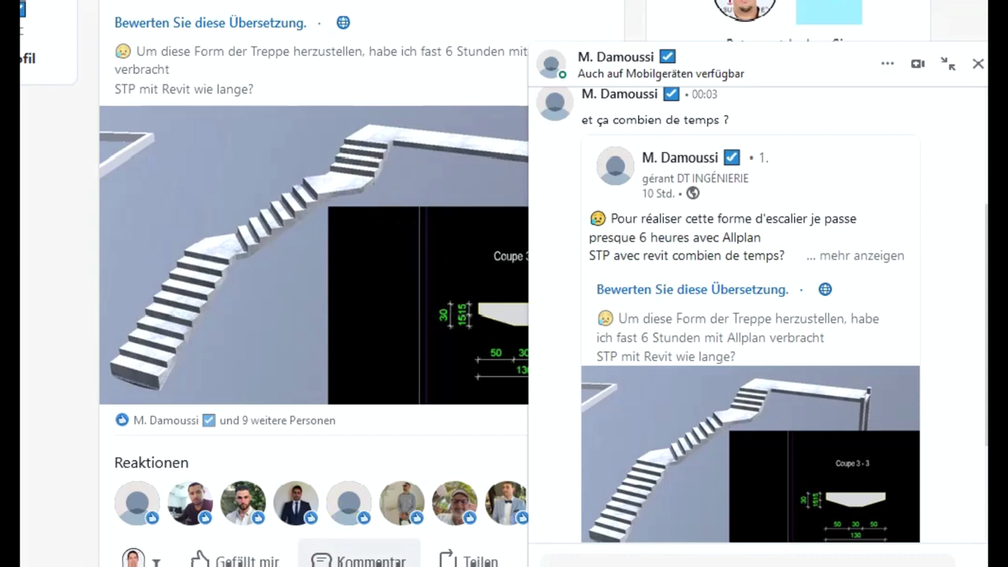
# Step: Start the web stopwatch, shrink its browser window to a small size and bring the running time into view
pyautogui.click(149, 298)
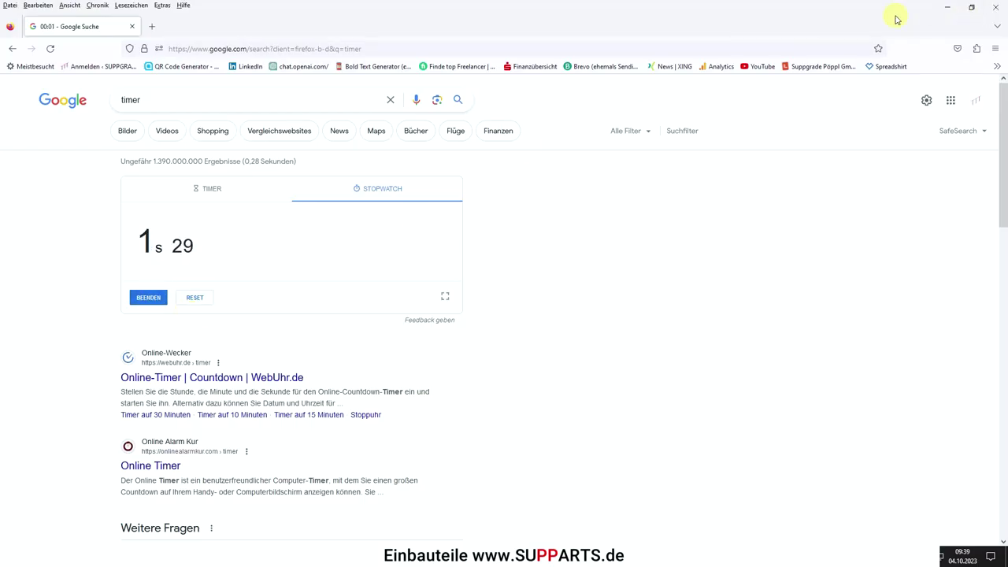
pyautogui.moveTo(838, 16); pyautogui.dragTo(716, 29)
pyautogui.moveTo(930, 381); pyautogui.dragTo(378, 285)
pyautogui.moveTo(411, 28); pyautogui.dragTo(411, 134)
pyautogui.click(496, 276)
pyautogui.click(496, 276)
pyautogui.click(496, 277)
pyautogui.click(496, 208)
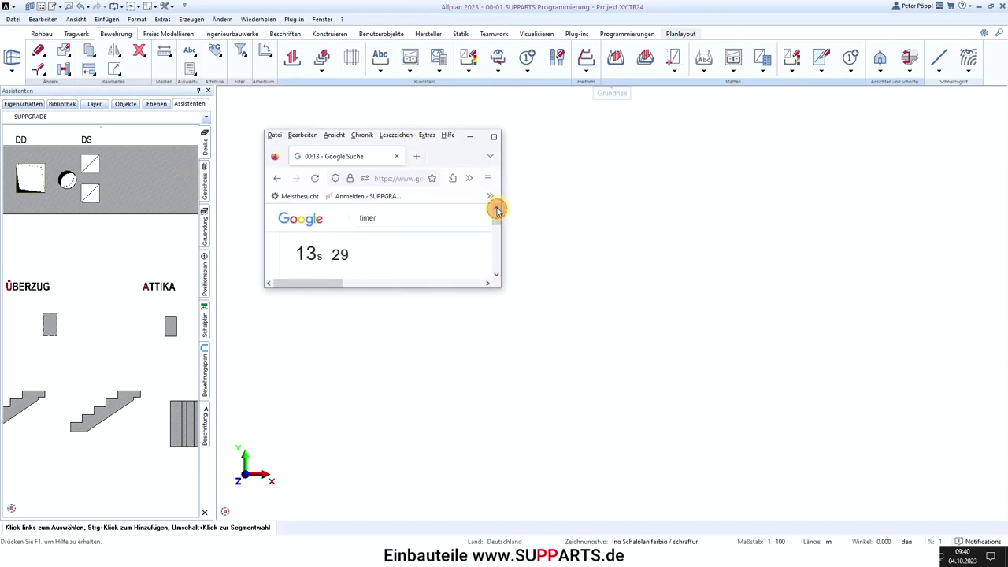
# Step: Hide the browser's menu bar and move the stopwatch window over the lower part of the assistant palette
pyautogui.rightClick(449, 162)
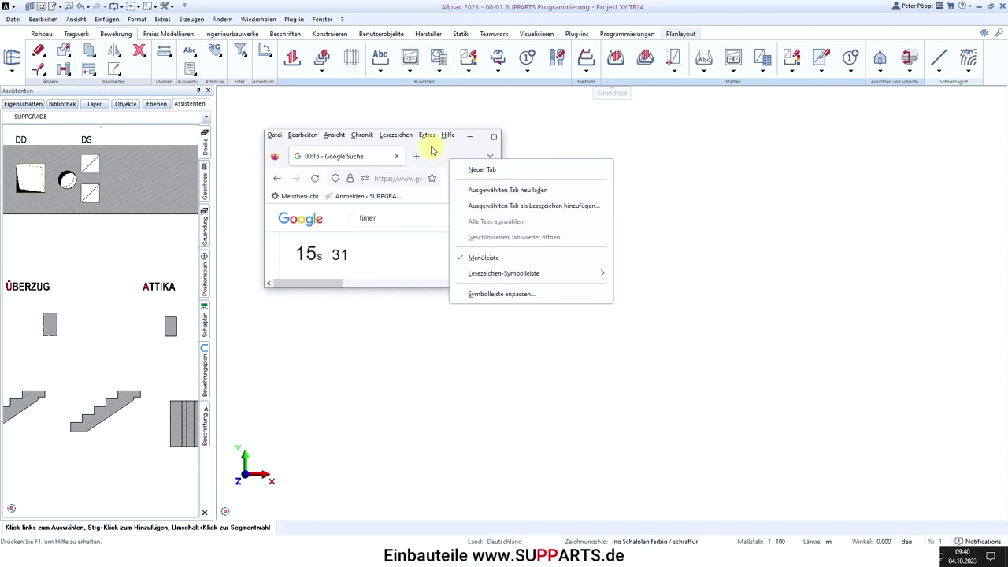
pyautogui.click(480, 258)
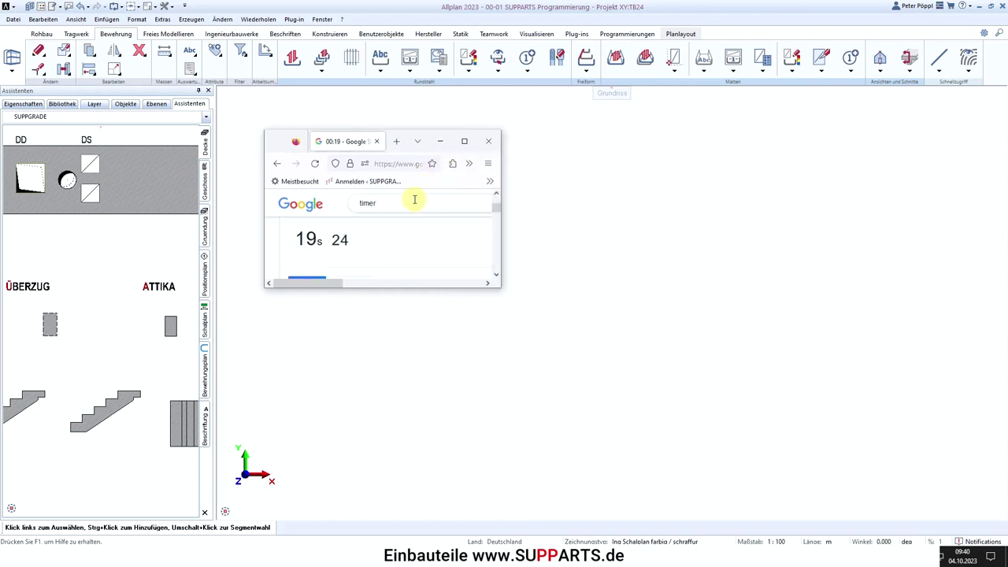
pyautogui.moveTo(278, 136); pyautogui.dragTo(5, 370)
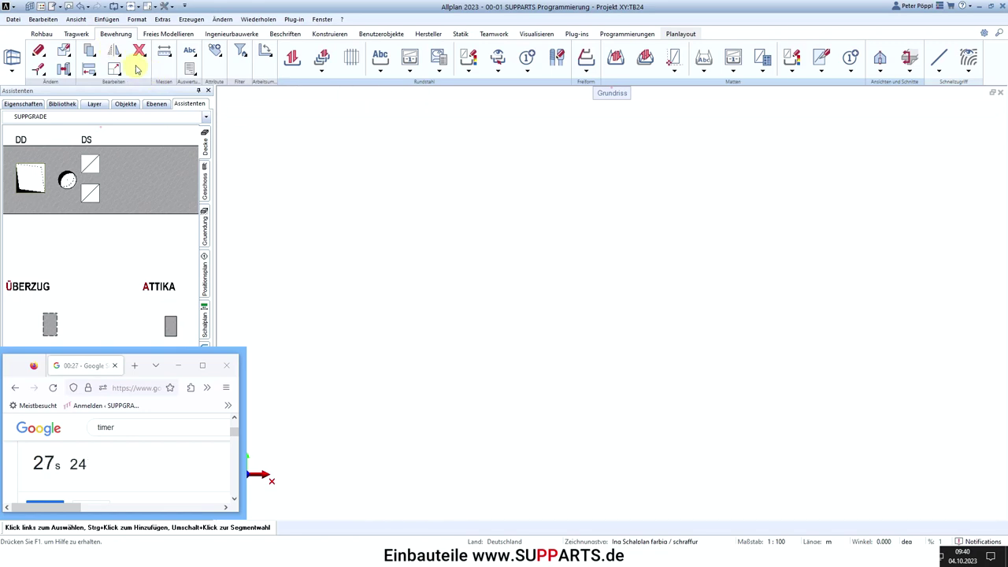
# Step: Switch to free modelling and start a 3D surface with its first point in the empty plan view
pyautogui.click(165, 34)
pyautogui.click(351, 57)
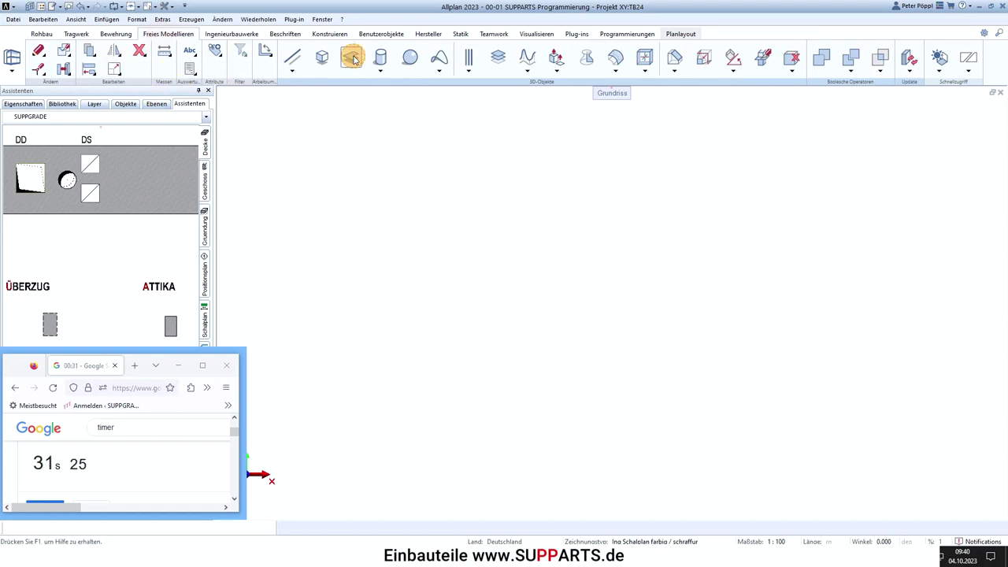
pyautogui.click(395, 222)
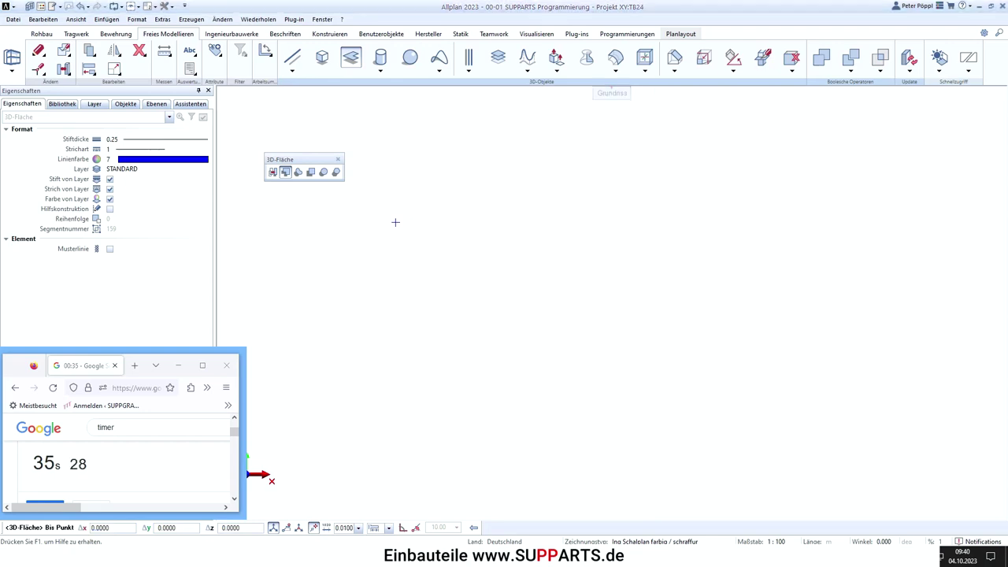
# Step: Switch to the browser with the LinkedIn staircase post and reduce it to a small window over the drawing
pyautogui.hotkey('alt', 'Tab')
pyautogui.moveTo(581, 108); pyautogui.dragTo(581, 18)
pyautogui.click(575, 292)
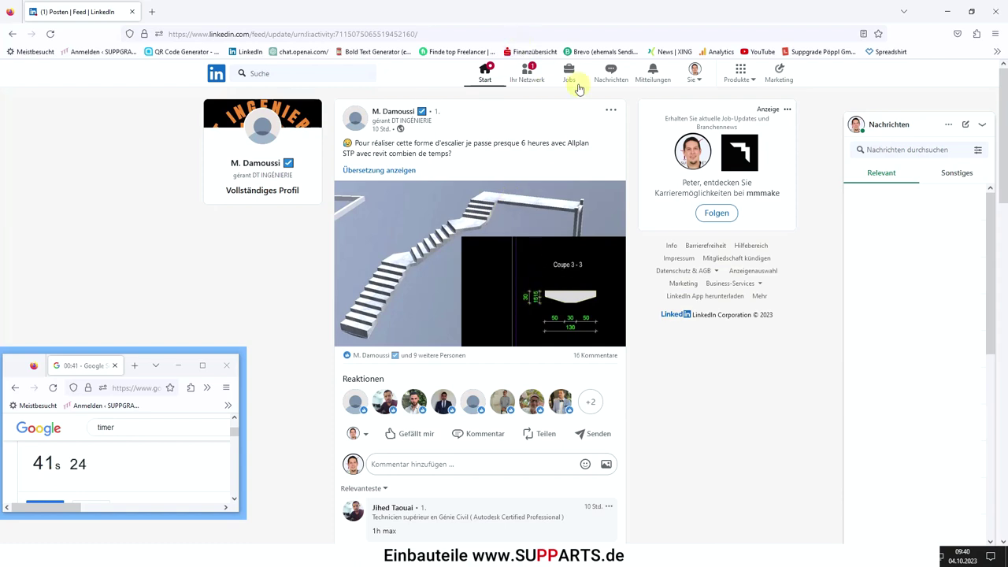
pyautogui.moveTo(504, 18); pyautogui.dragTo(572, 64)
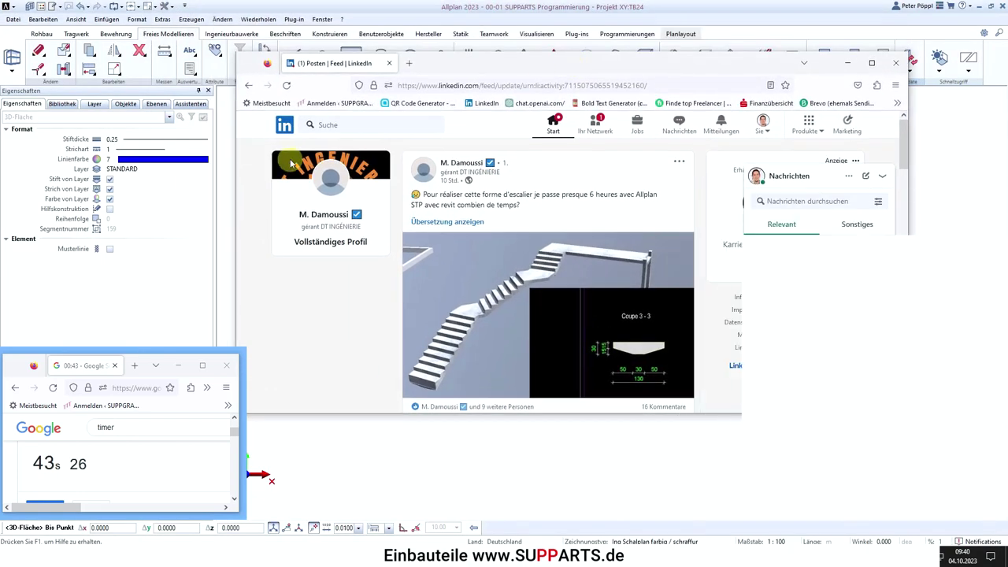
pyautogui.moveTo(236, 128); pyautogui.dragTo(578, 140)
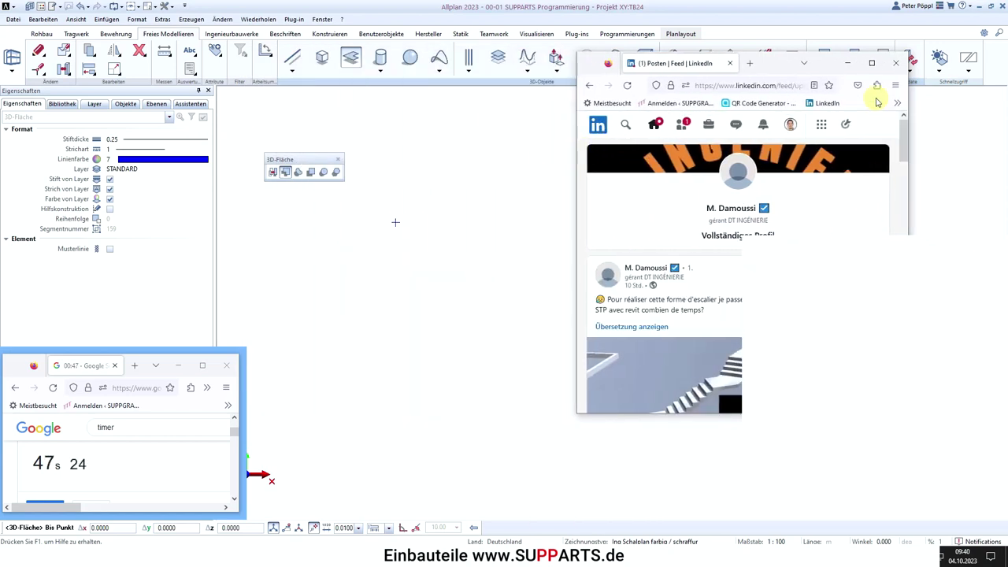
pyautogui.moveTo(854, 53); pyautogui.dragTo(856, 106)
# Step: Frame the staircase image and its Coupe 3-3 section in the LinkedIn window, and park the window clear of the drawing area
pyautogui.scroll(-3, 847, 236)
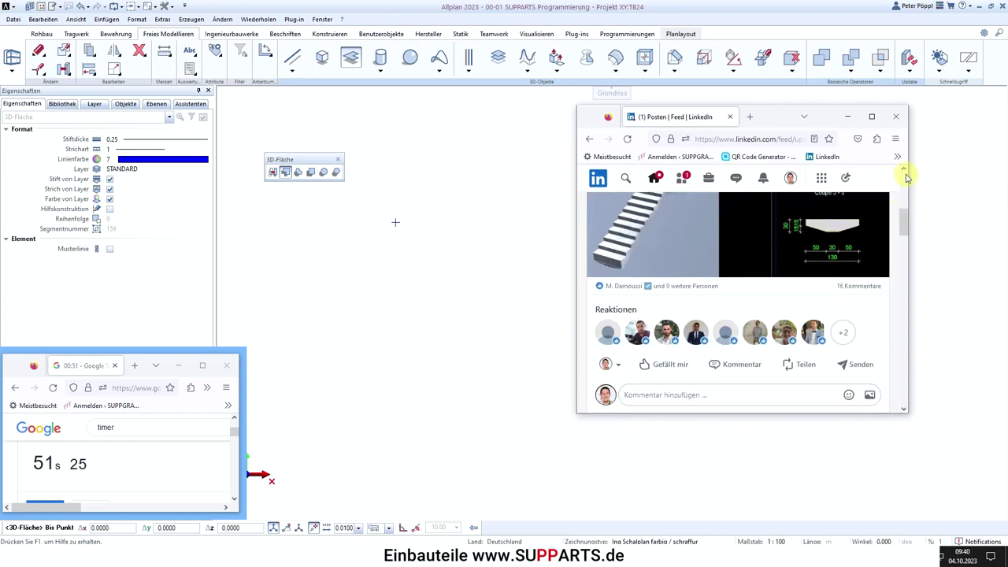
pyautogui.scroll(3, 905, 171)
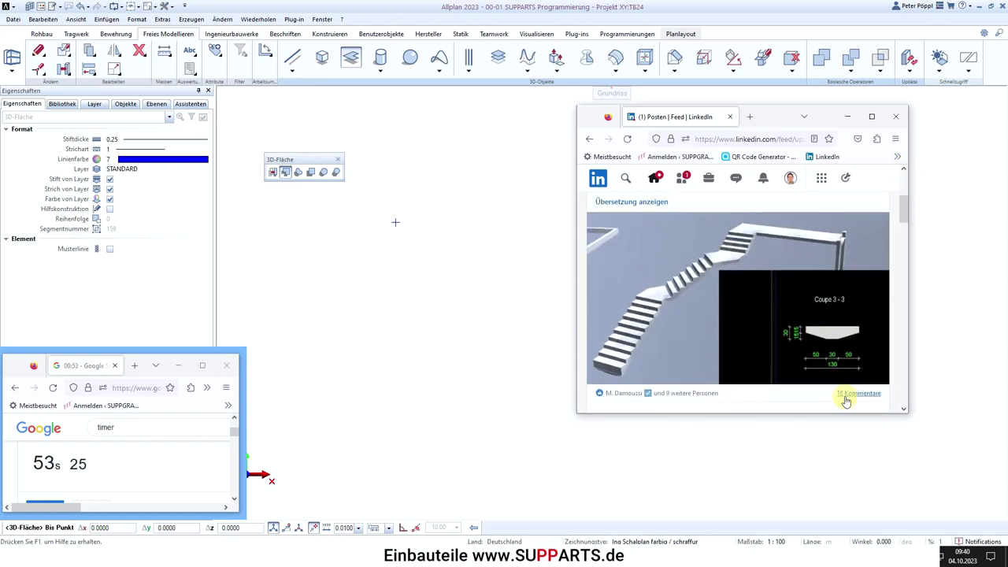
pyautogui.moveTo(845, 412); pyautogui.dragTo(845, 401)
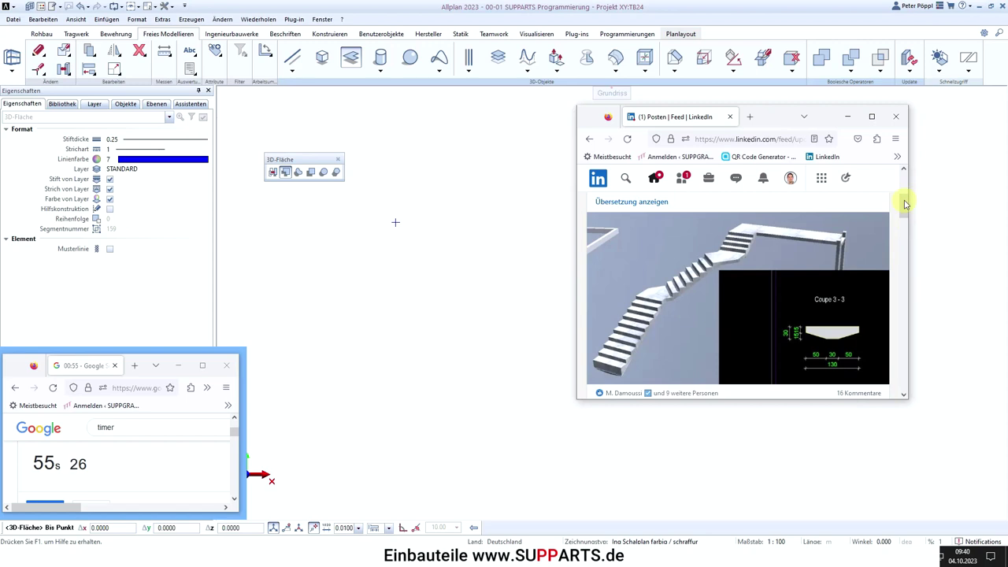
pyautogui.click(904, 168)
pyautogui.click(904, 394)
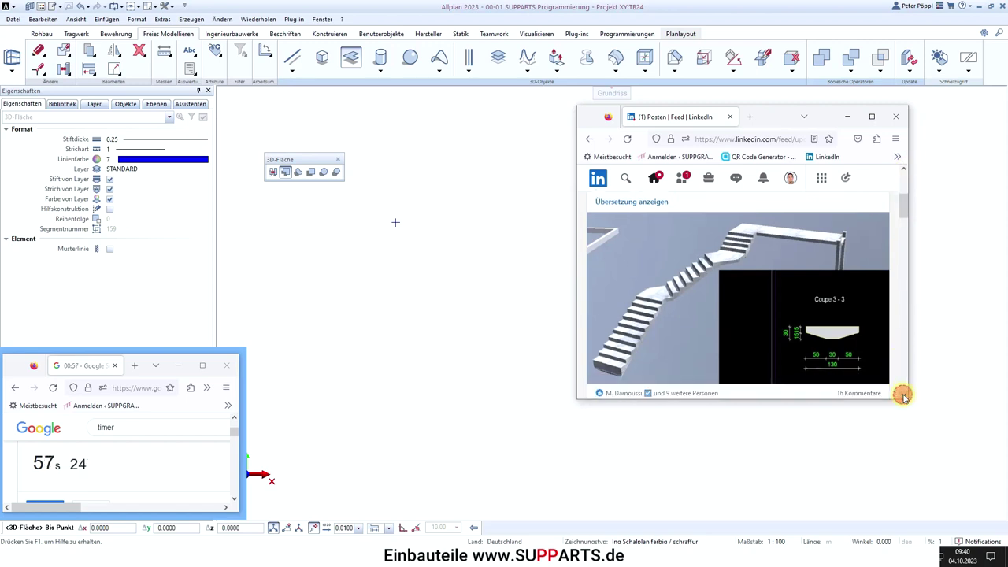
pyautogui.click(904, 394)
pyautogui.moveTo(838, 401); pyautogui.dragTo(847, 361)
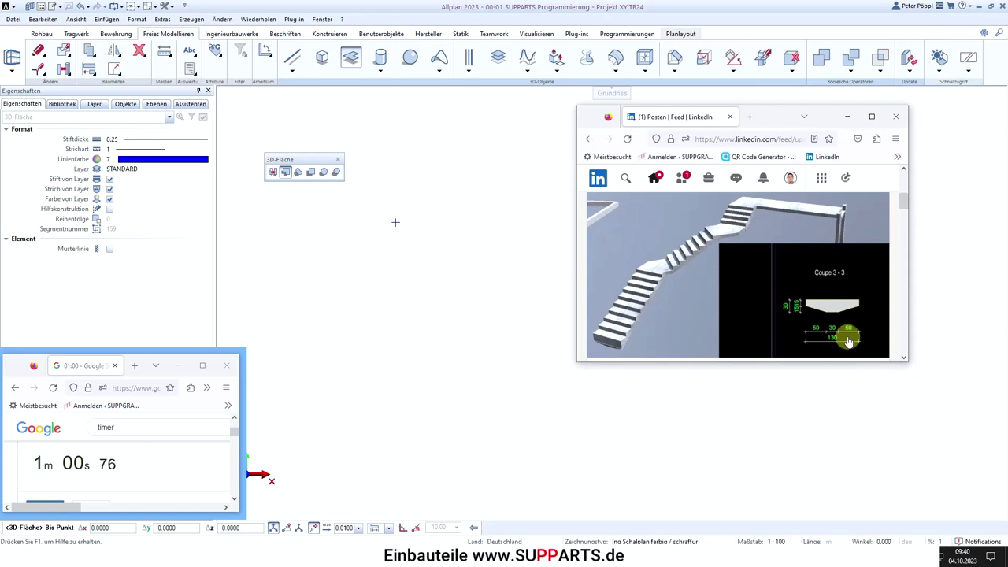
pyautogui.click(772, 116)
pyautogui.moveTo(771, 116); pyautogui.dragTo(848, 284)
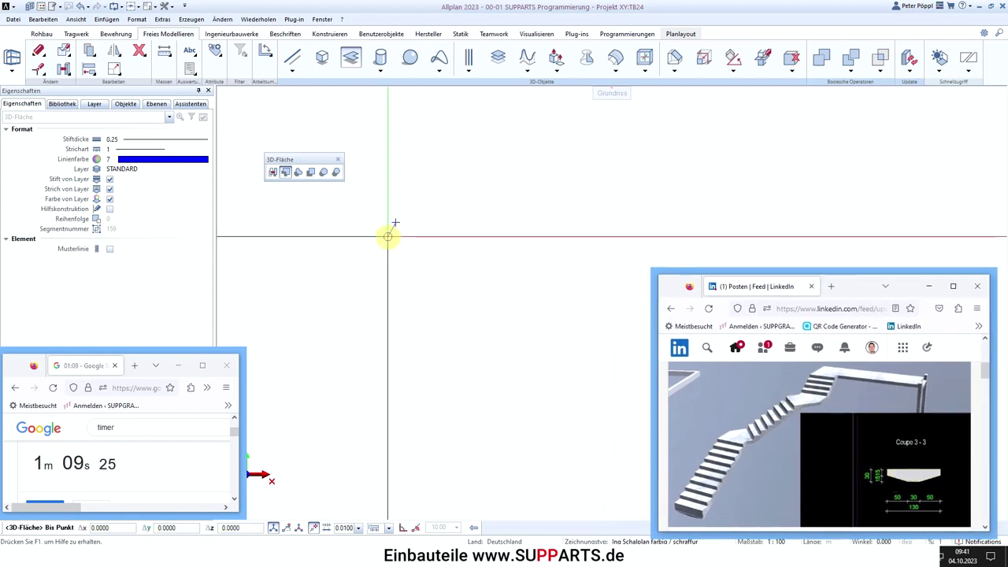
# Step: Try to outline the stair section as a 3D surface with a 1.3 m top edge and a 0.15 m drop
pyautogui.click(106, 527)
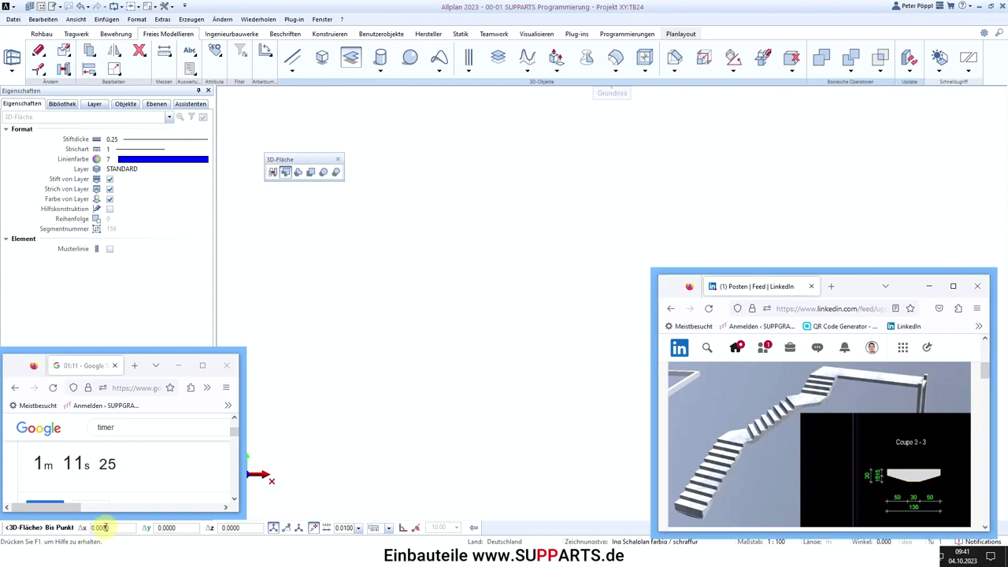
pyautogui.write('1.3')
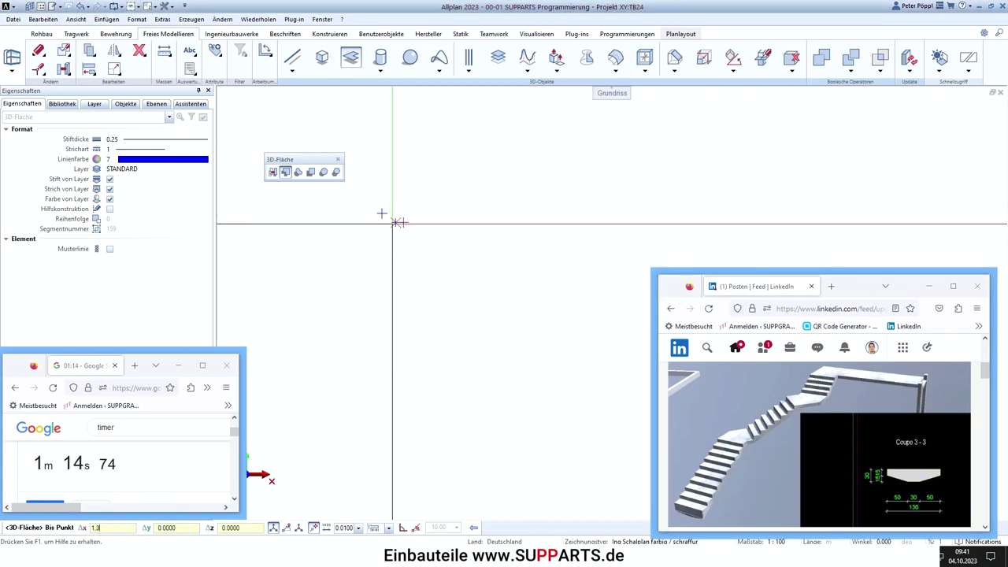
pyautogui.press('Return')
pyautogui.press('Tab')
pyautogui.write('-,15')
pyautogui.click(397, 223)
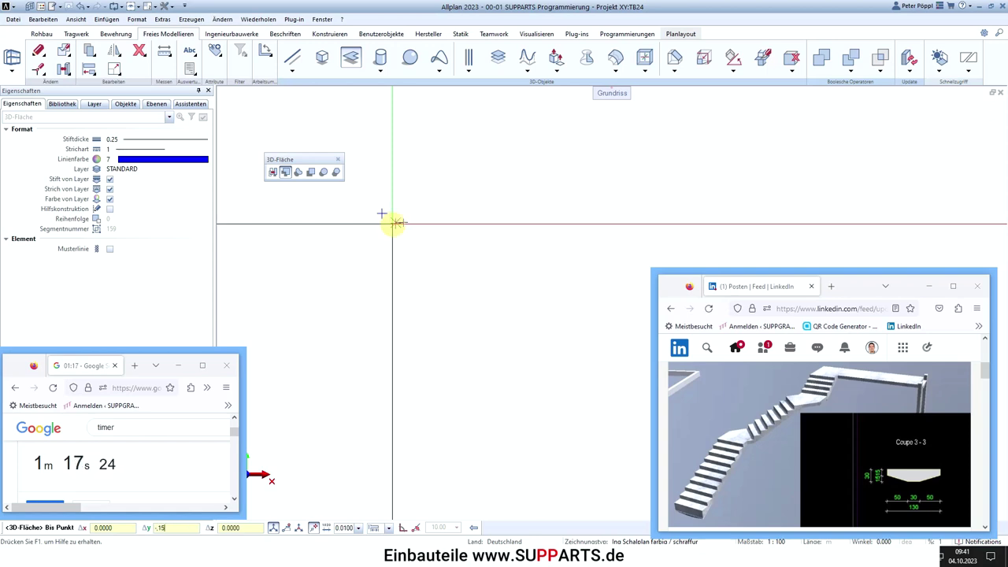
pyautogui.press('Return')
# Step: Try to complete the section's underside with a -0.5/-0.15 m slope, a 0.3 m flat and a -0.5/0.15 m slope
pyautogui.write('-.5')
pyautogui.press('Tab')
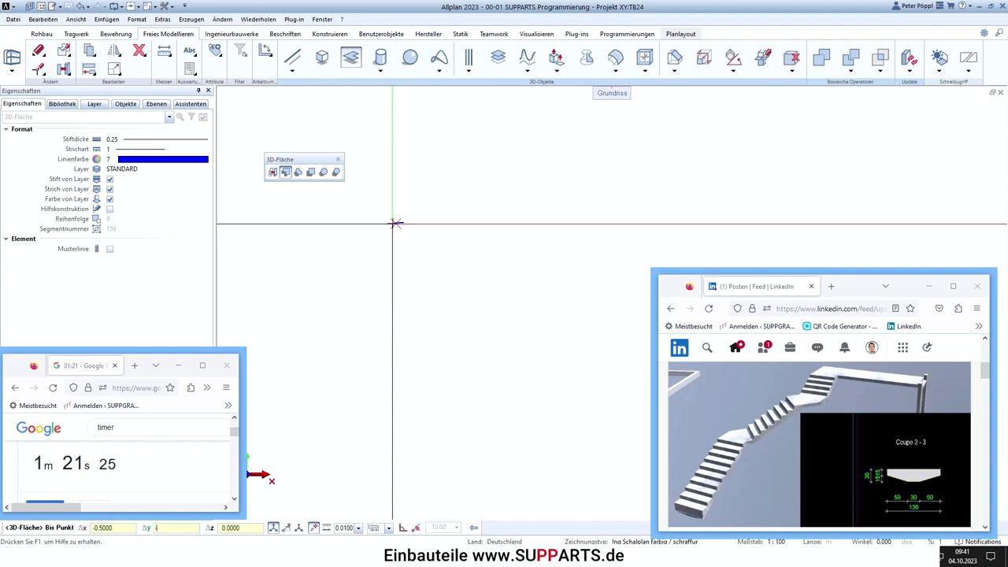
pyautogui.write('-.15')
pyautogui.press('Return')
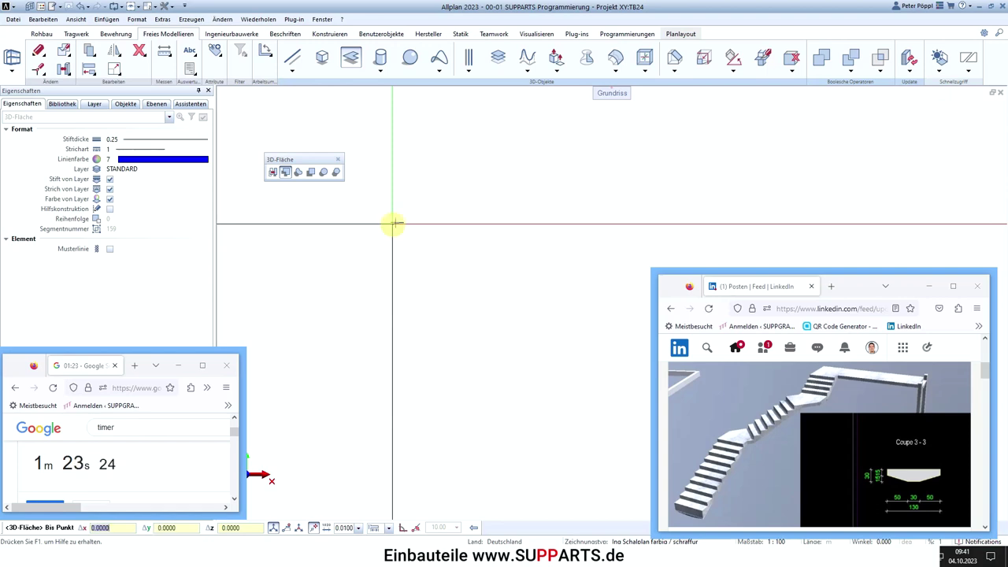
pyautogui.write('-3')
pyautogui.press('Return')
pyautogui.write('--5,15')
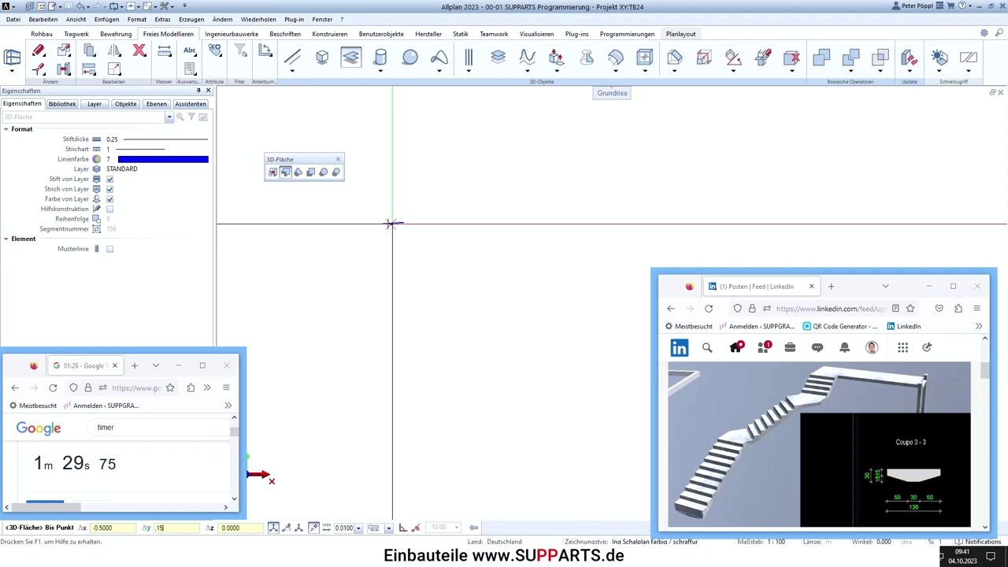
pyautogui.press('Return')
pyautogui.scroll(5, 379, 222)
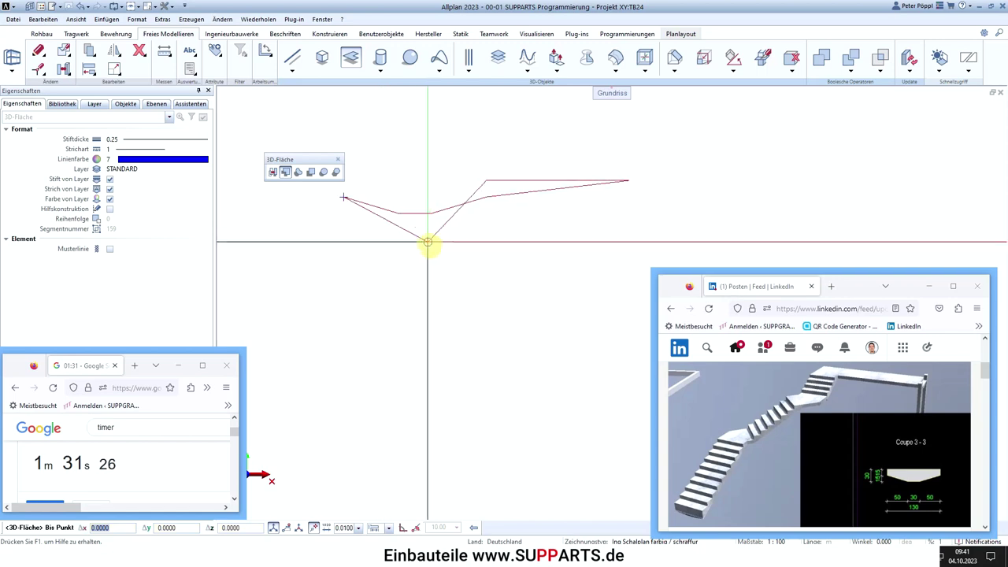
pyautogui.press('Escape')
pyautogui.press('Escape')
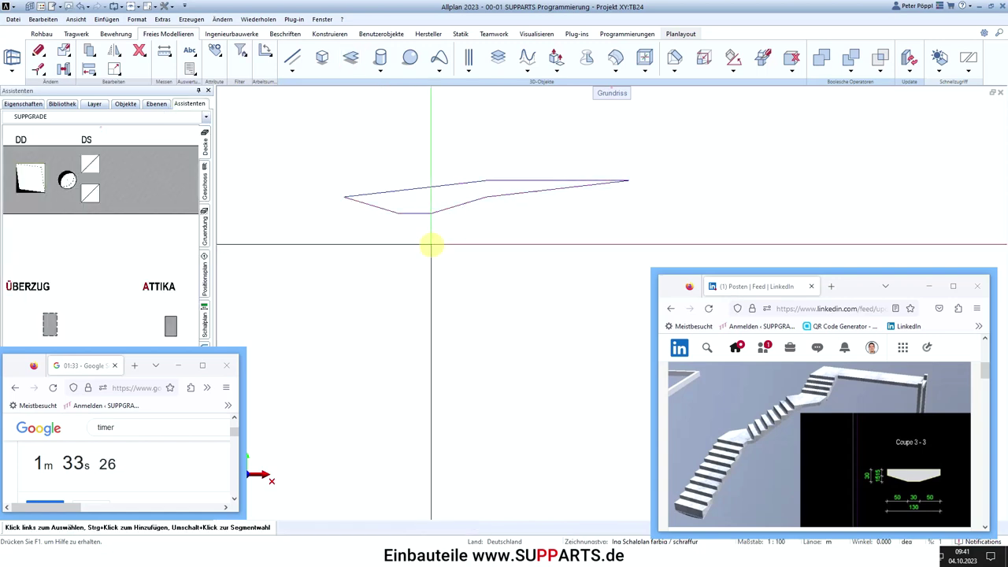
# Step: Start a new 3D surface for the Coupe 3-3 section with a 1.3 m top edge and a 0.15 m vertical side
pyautogui.click(351, 58)
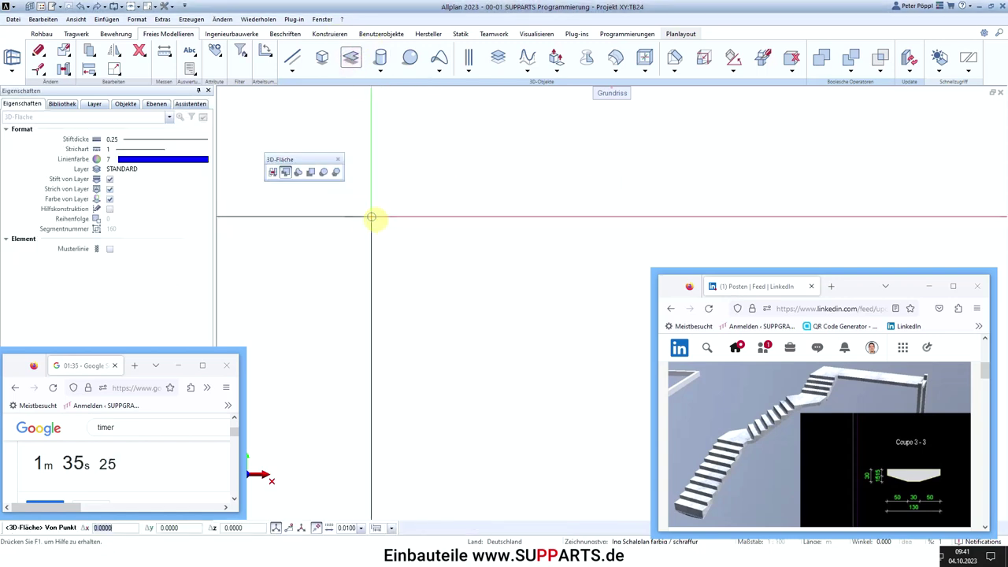
pyautogui.click(376, 220)
pyautogui.write('1')
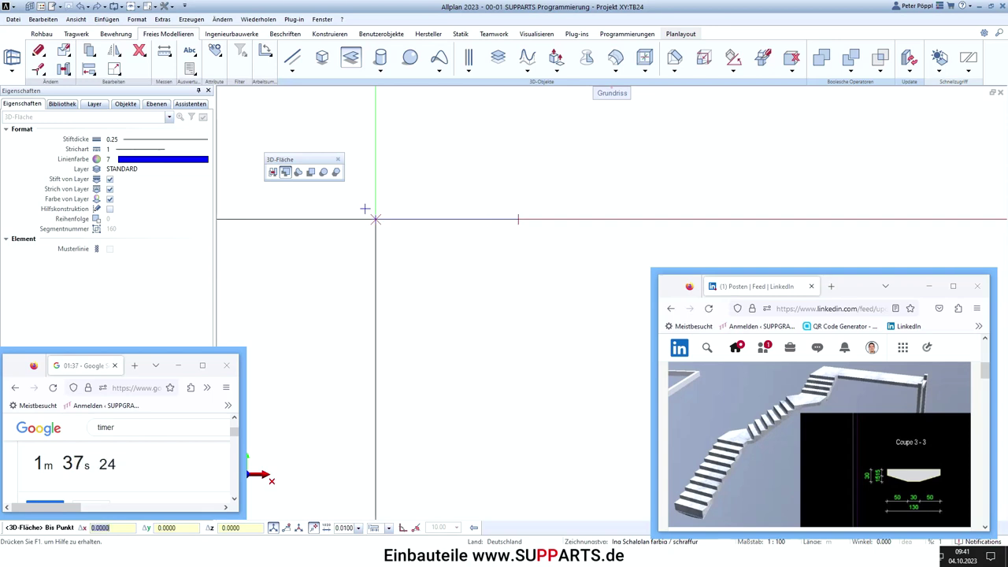
pyautogui.press('Tab')
pyautogui.write('-15')
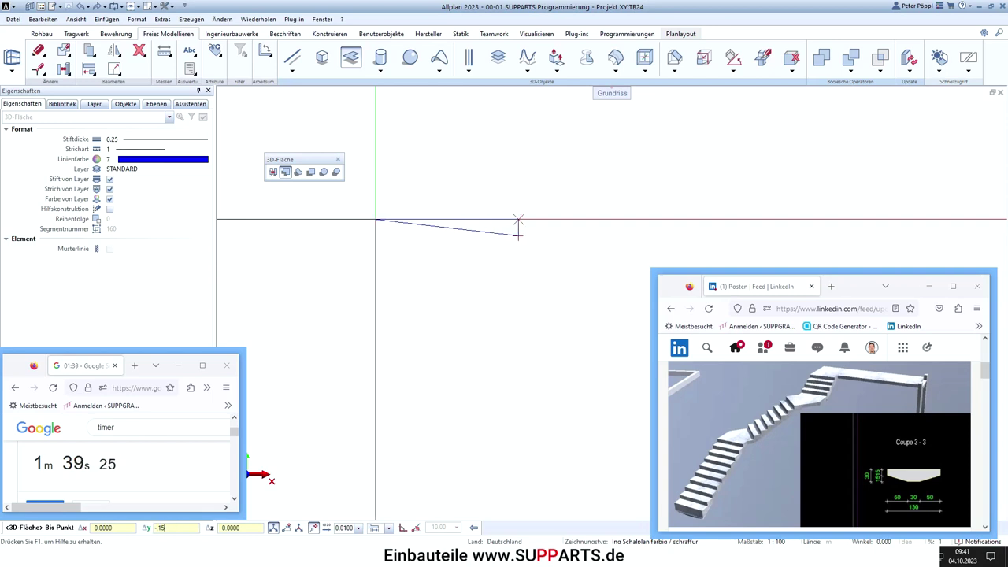
pyautogui.press('Return')
# Step: Complete the section's underside with a -0.5/-0.15 m slope, a 0.3 m flat and a -0.5/0.15 m slope, closing it at the start point
pyautogui.write('-5')
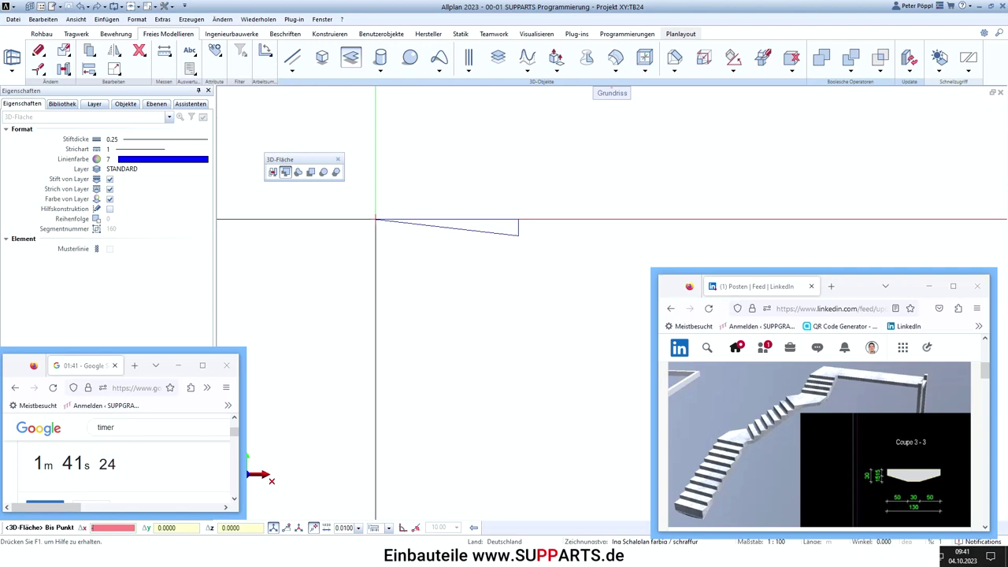
pyautogui.press('Tab')
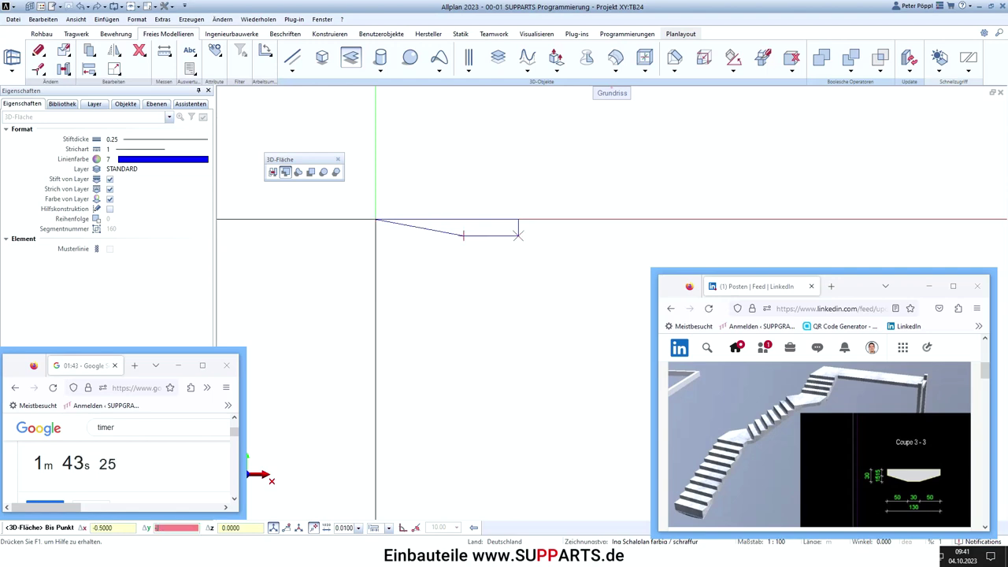
pyautogui.write('-15')
pyautogui.press('Return')
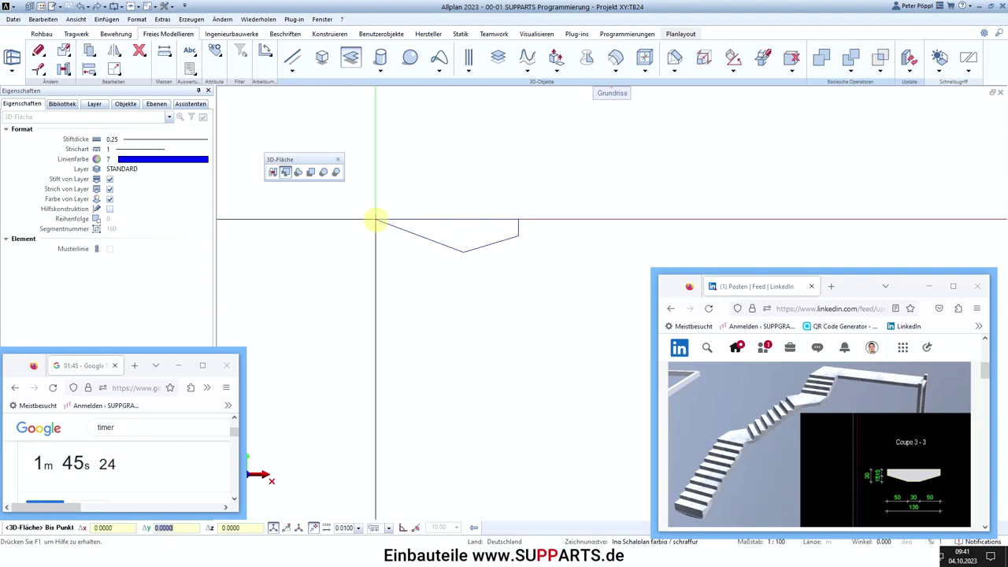
pyautogui.write('-3')
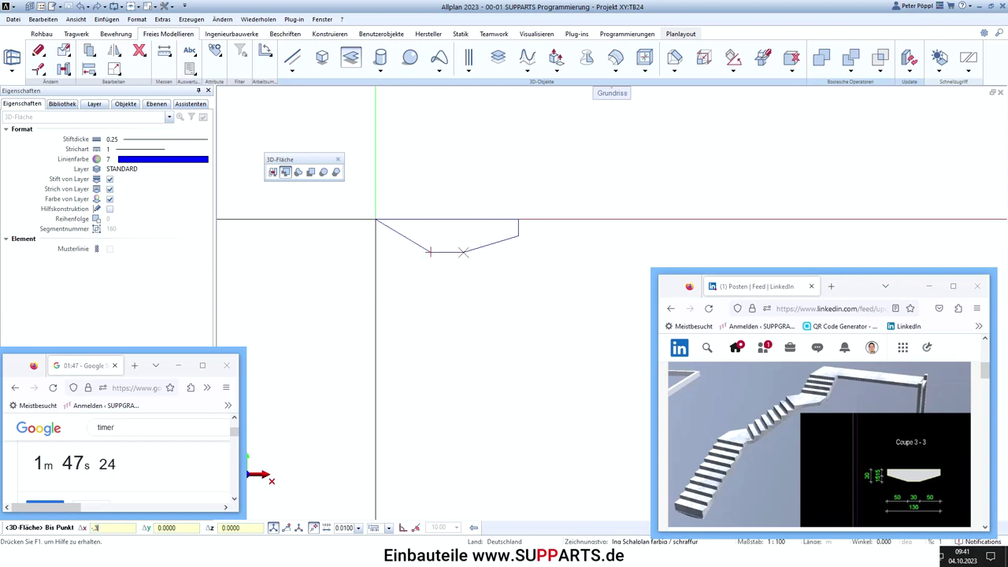
pyautogui.click(376, 221)
pyautogui.write('-5')
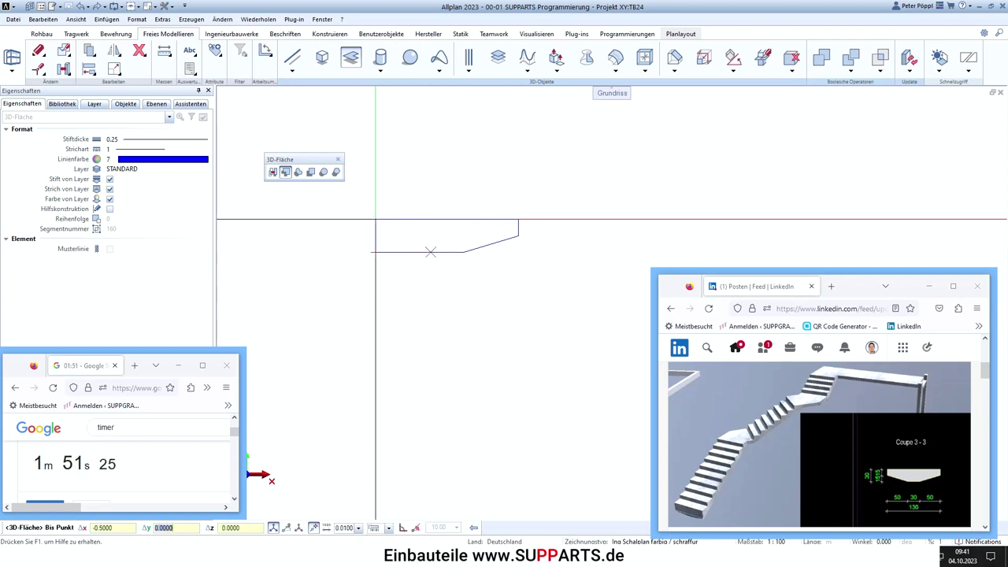
pyautogui.press('Return')
pyautogui.click(376, 221)
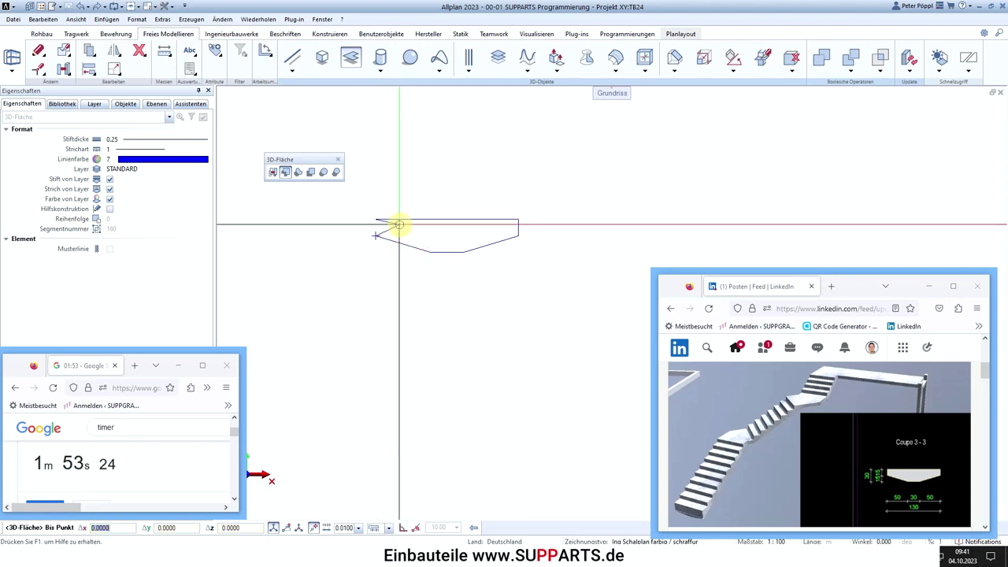
pyautogui.click(375, 220)
pyautogui.press('Escape')
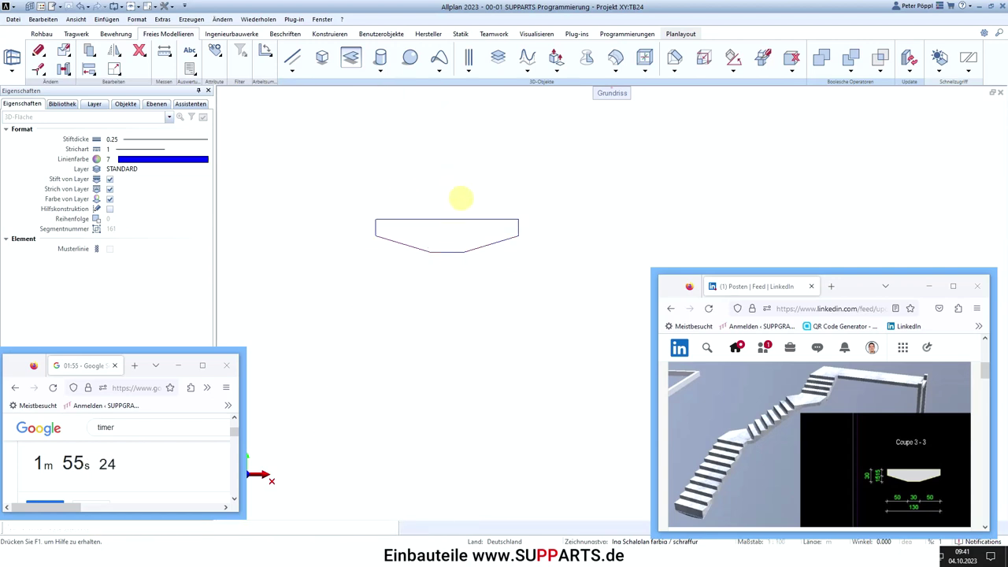
pyautogui.press('v')
pyautogui.click(453, 237)
pyautogui.click(453, 237)
pyautogui.click(339, 191)
pyautogui.press('Escape')
pyautogui.scroll(-3, 493, 235)
pyautogui.press('d')
pyautogui.moveTo(329, 160); pyautogui.dragTo(430, 217)
pyautogui.press('Escape')
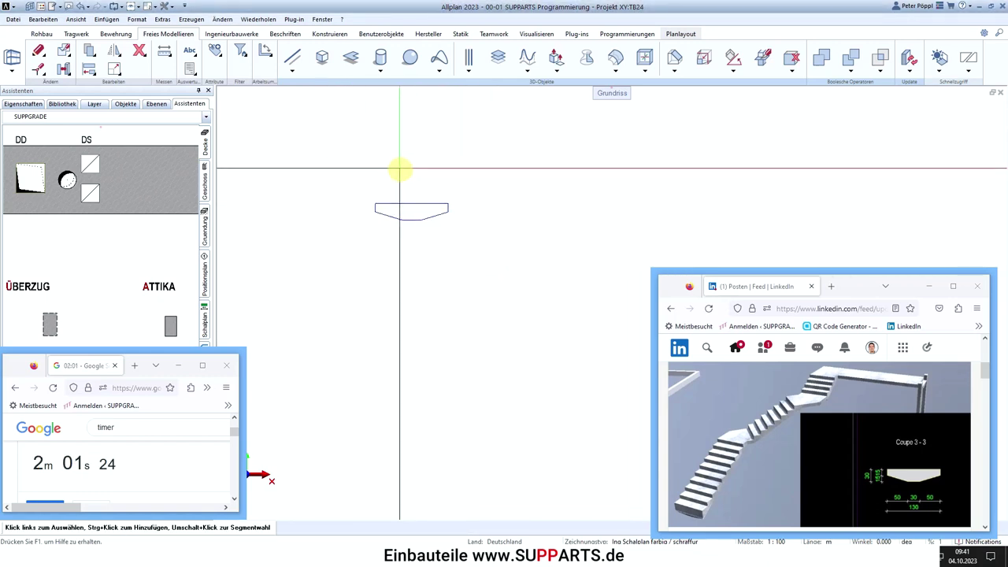
# Step: Resize and rearrange the timer and LinkedIn windows so the drawn section and its reference image are both unobstructed
pyautogui.press('d')
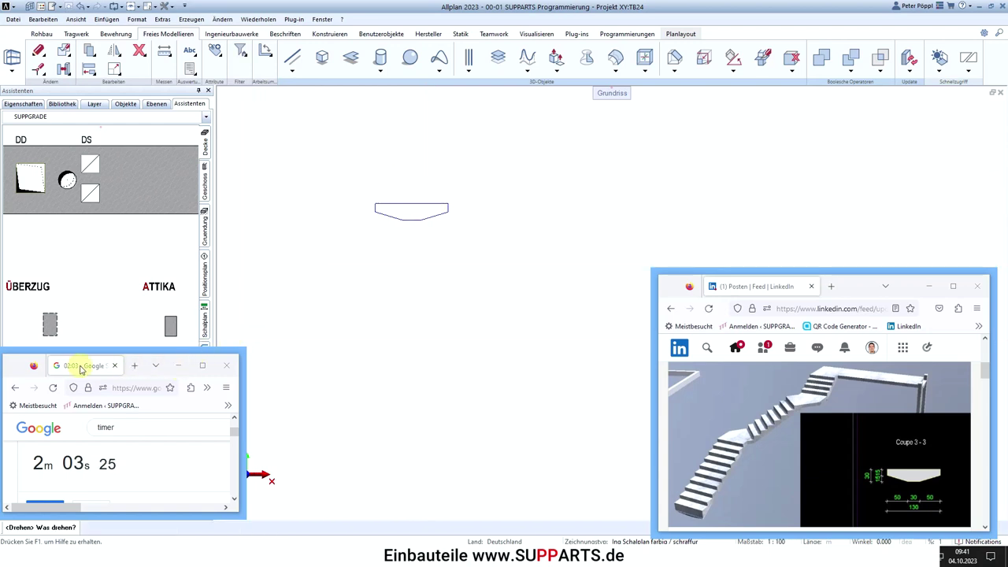
pyautogui.moveTo(19, 365); pyautogui.dragTo(69, 251)
pyautogui.moveTo(838, 273); pyautogui.dragTo(836, 223)
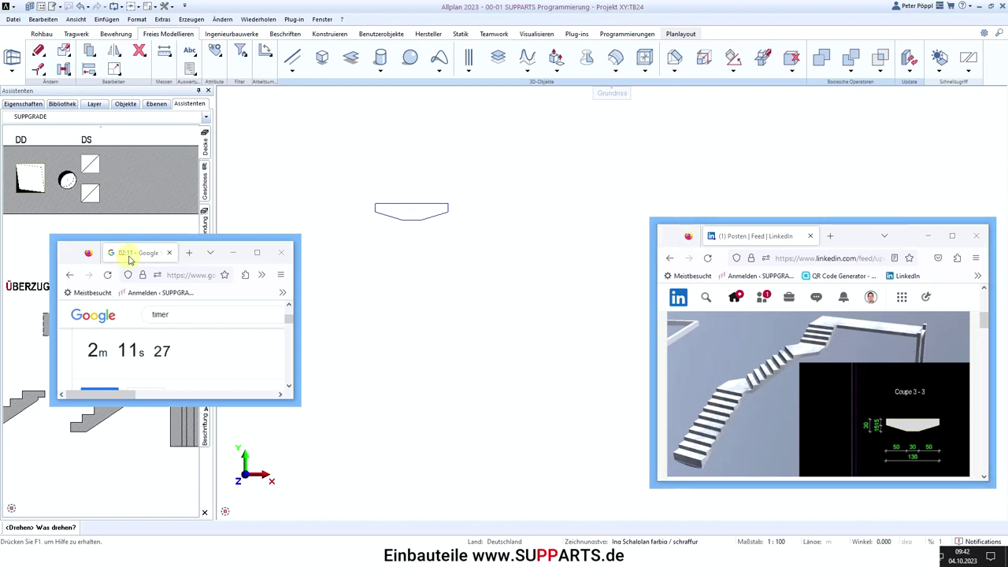
pyautogui.moveTo(94, 257); pyautogui.dragTo(1, 339)
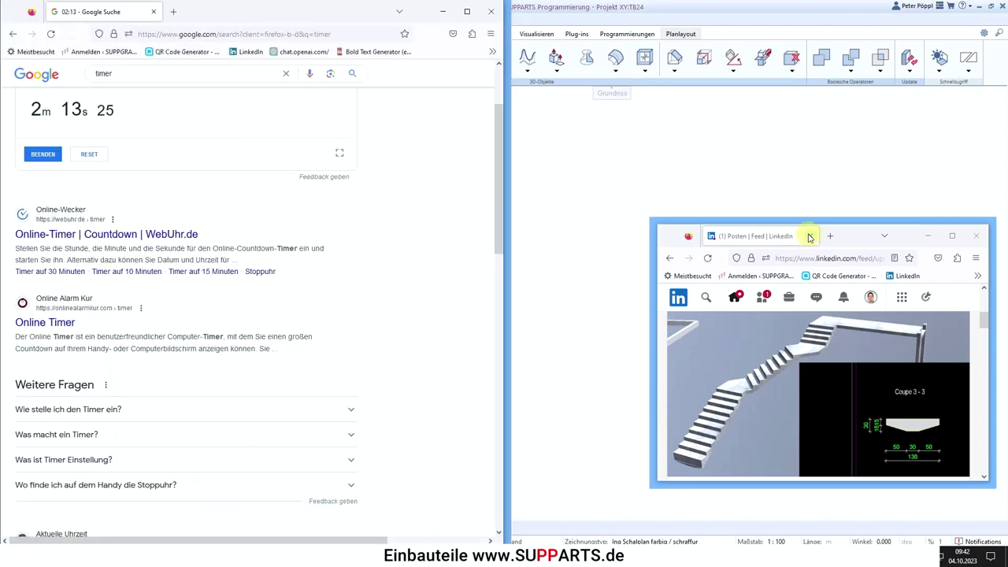
pyautogui.moveTo(441, 9); pyautogui.dragTo(323, 465)
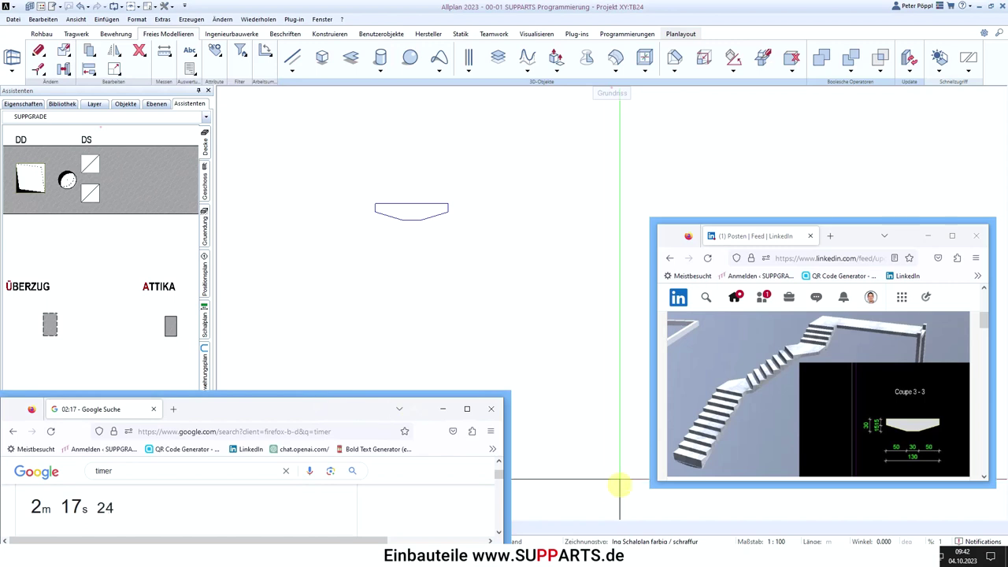
pyautogui.moveTo(520, 495); pyautogui.dragTo(243, 481)
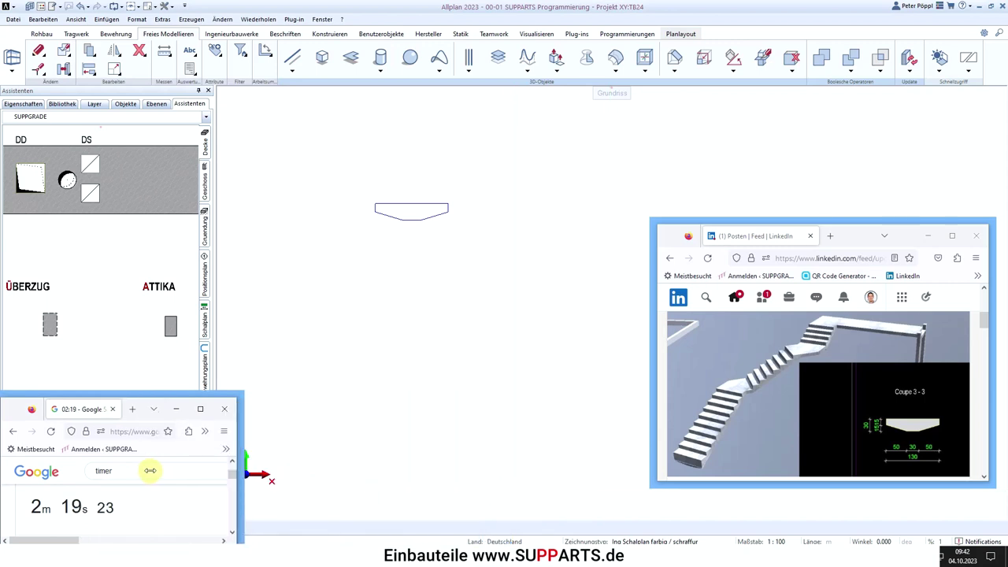
pyautogui.moveTo(857, 236); pyautogui.dragTo(852, 281)
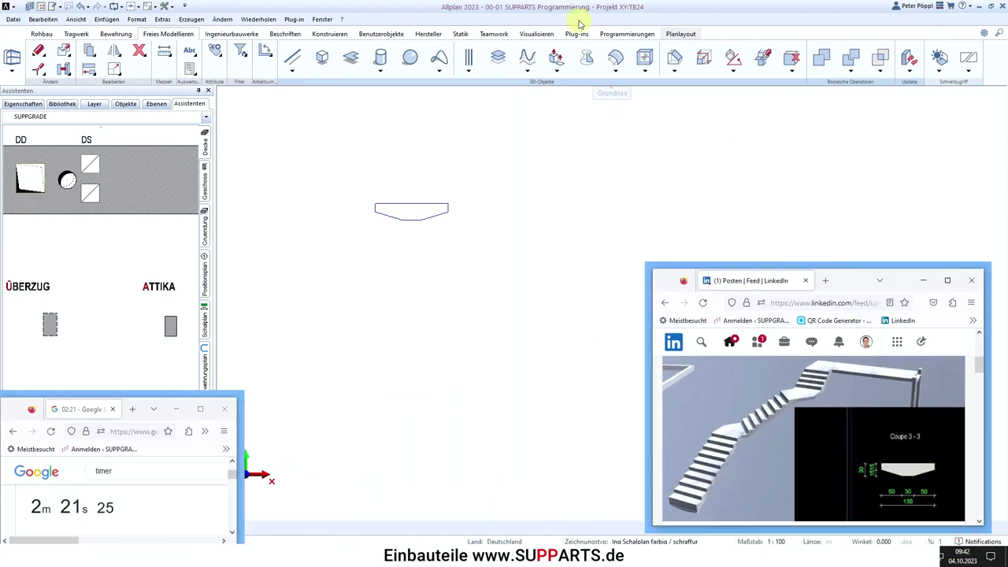
# Step: Rotate the section upright with free 3D rotation, about a horizontal axis set just below it in plan
pyautogui.press('d')
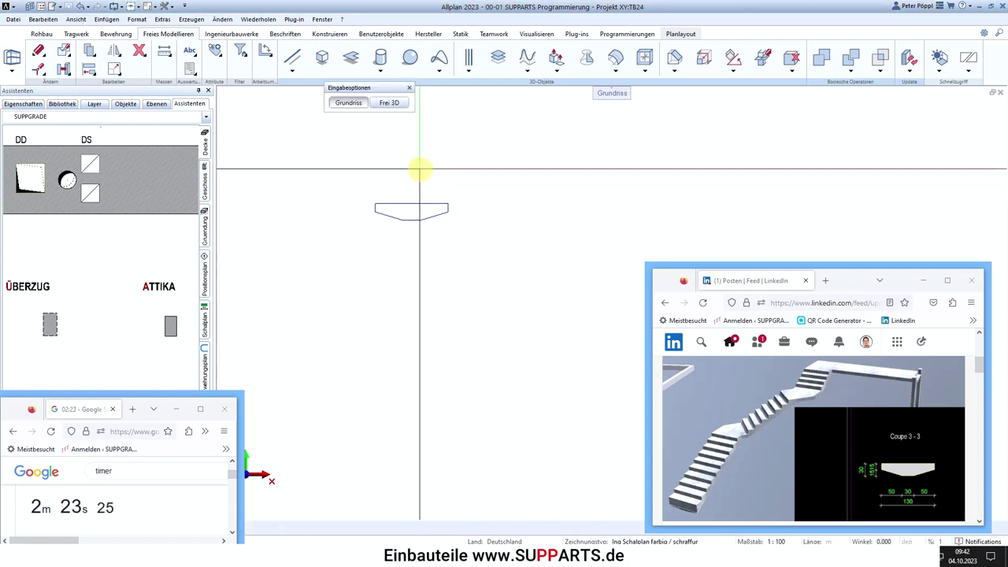
pyautogui.click(391, 105)
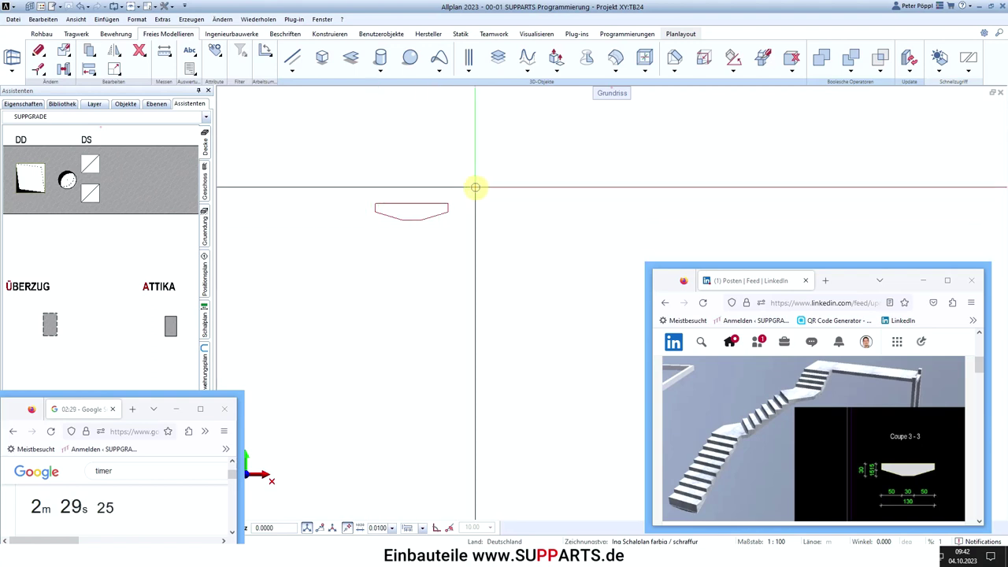
pyautogui.click(358, 266)
pyautogui.click(461, 265)
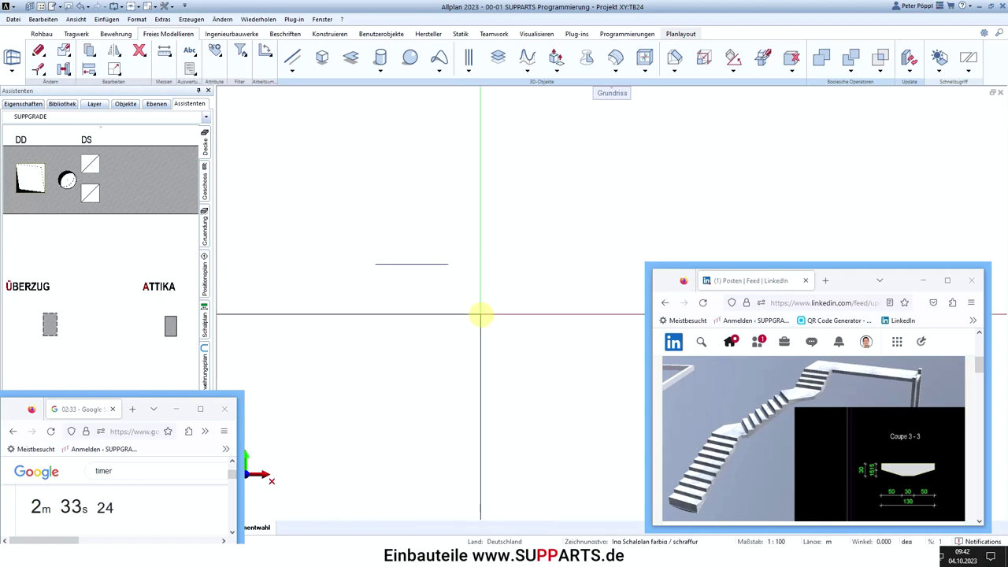
# Step: Show a central perspective beside the plan, move the LinkedIn window out of the way, and view the upright section from the front
pyautogui.press('F4')
pyautogui.moveTo(846, 281); pyautogui.dragTo(1007, 295)
pyautogui.scroll(-2, 893, 235)
pyautogui.moveTo(886, 273); pyautogui.dragTo(927, 367, button='middle')
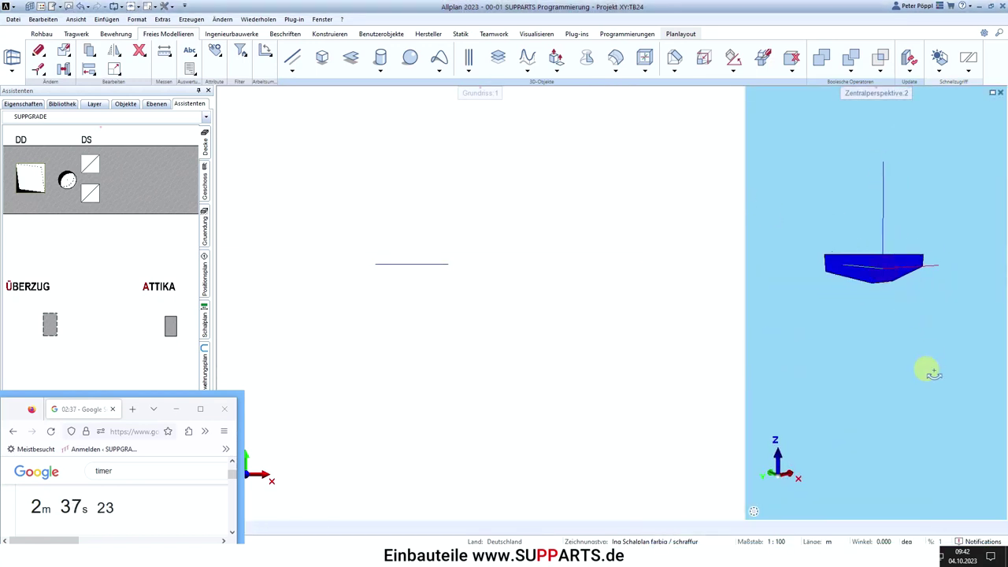
# Step: Rotate the upright section a quarter turn in plan about its left end
pyautogui.moveTo(333, 216); pyautogui.dragTo(473, 292)
pyautogui.click(374, 264)
pyautogui.click(449, 265)
pyautogui.click(374, 162)
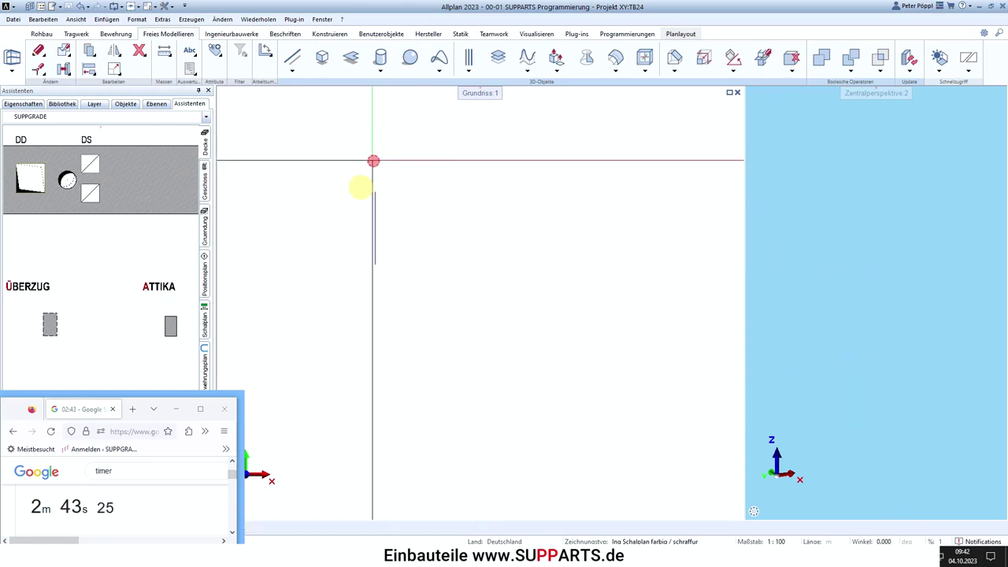
# Step: Start a 3D line in line colour 6 (red), moving the timer and LinkedIn windows clear of the drawing
pyautogui.moveTo(27, 411); pyautogui.dragTo(53, 328)
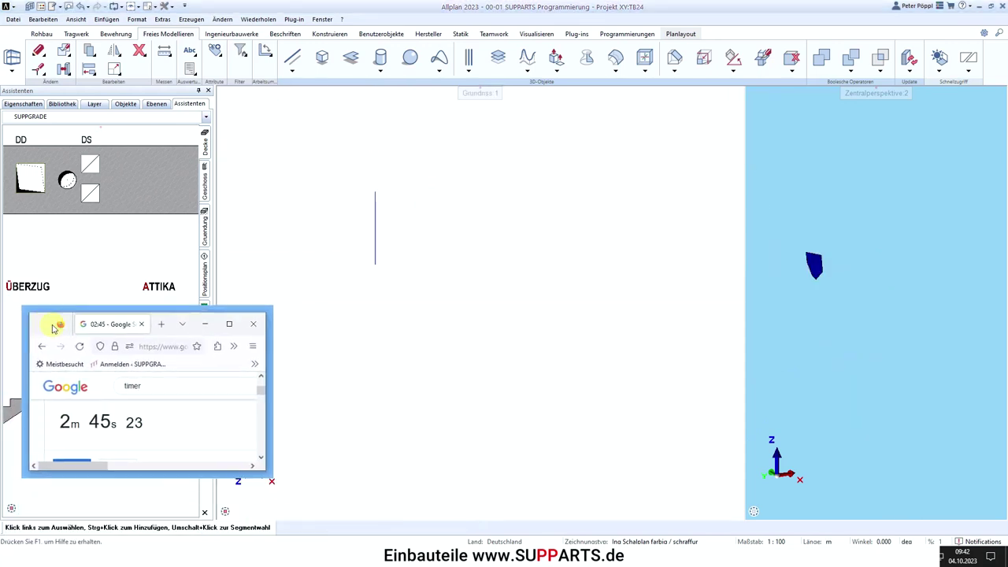
pyautogui.moveTo(1007, 228); pyautogui.dragTo(826, 216)
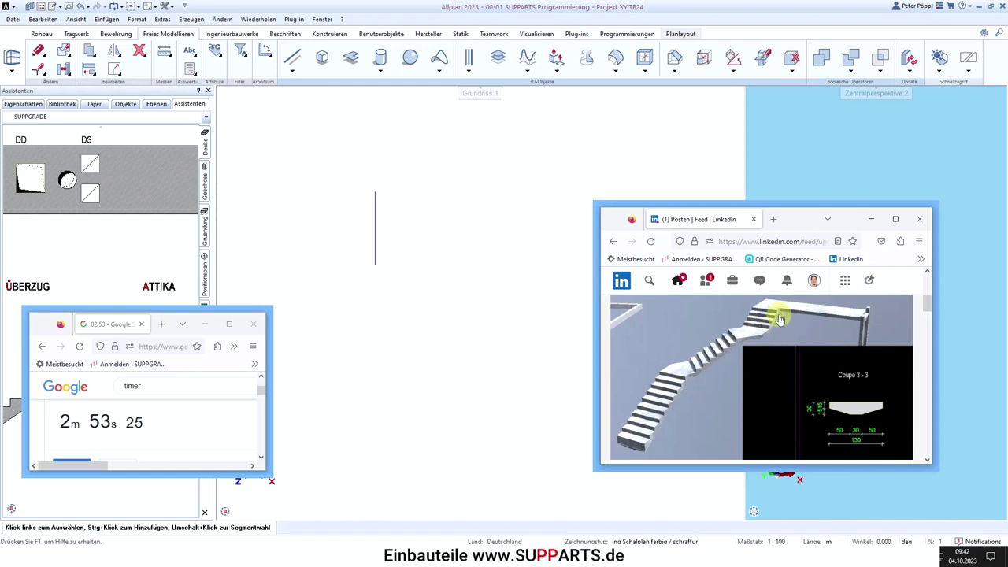
pyautogui.click(293, 56)
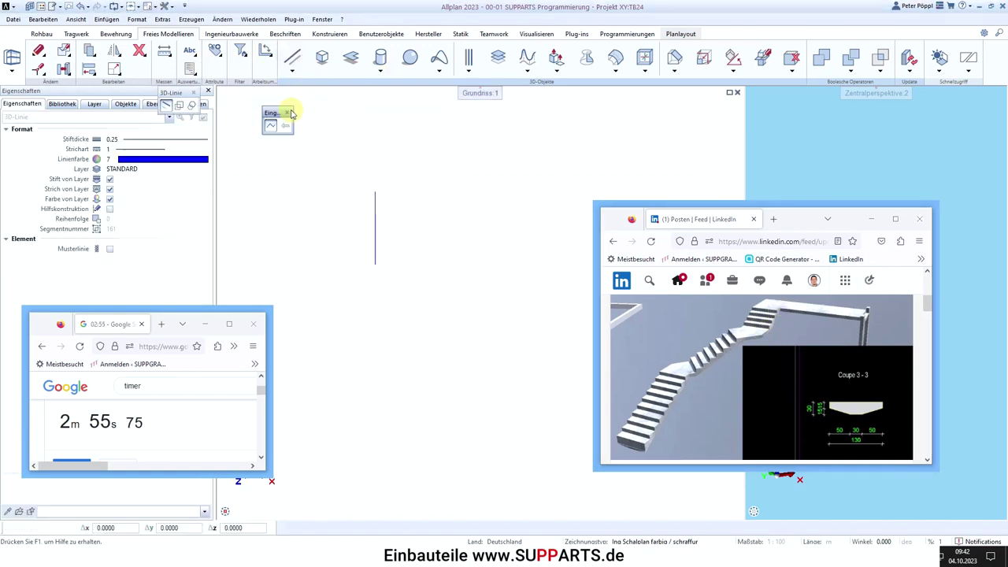
pyautogui.click(160, 162)
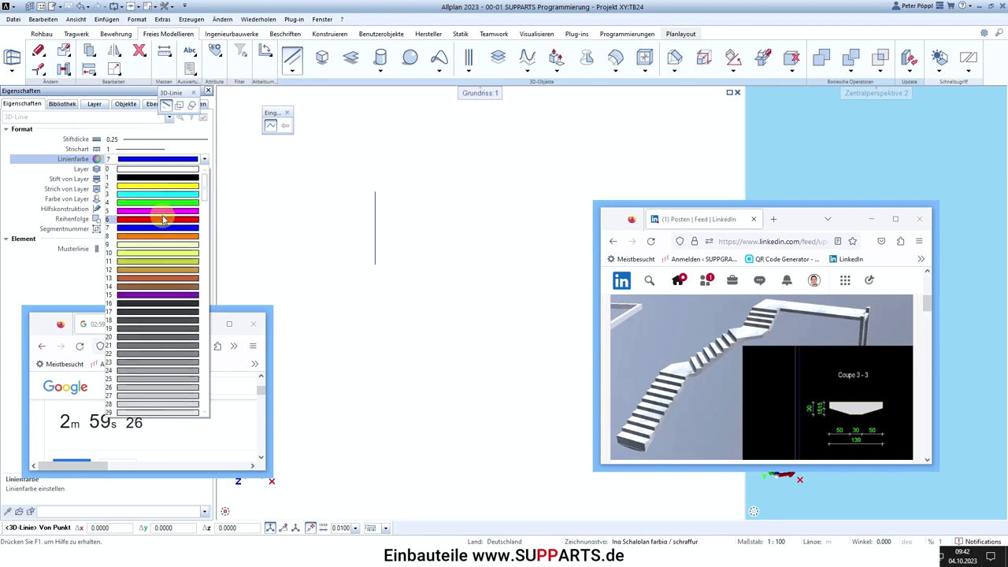
pyautogui.click(163, 220)
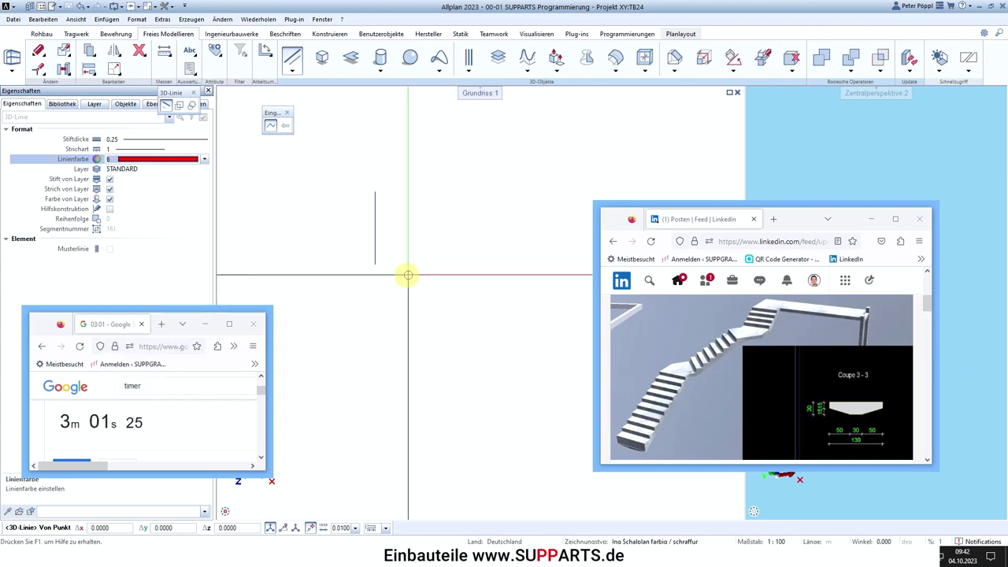
pyautogui.moveTo(793, 216); pyautogui.dragTo(490, 137)
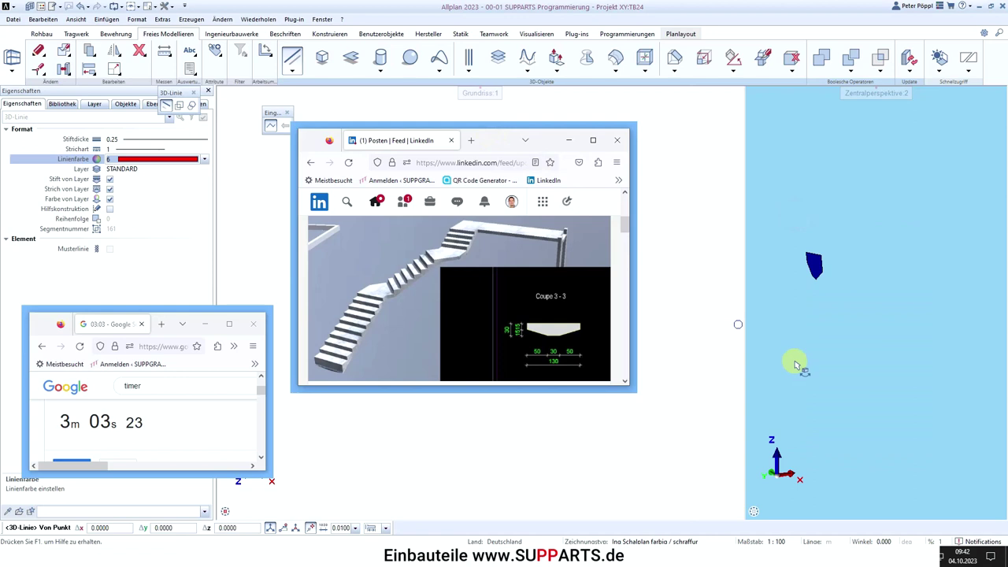
pyautogui.click(491, 140)
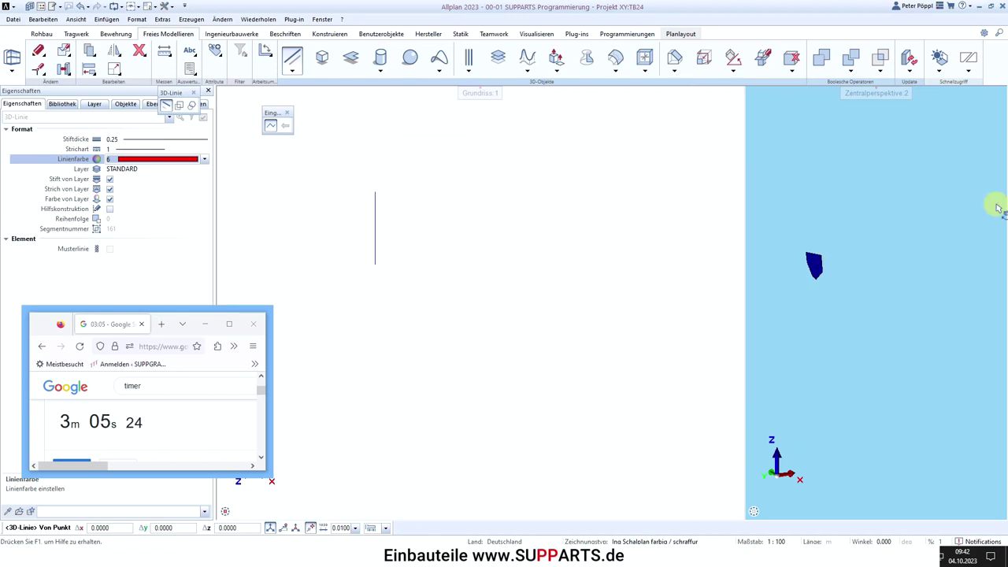
# Step: Draw the first flight's path line from the section's lower end in plan, with Δx 10*.27 and Δz .17*10
pyautogui.click(375, 264)
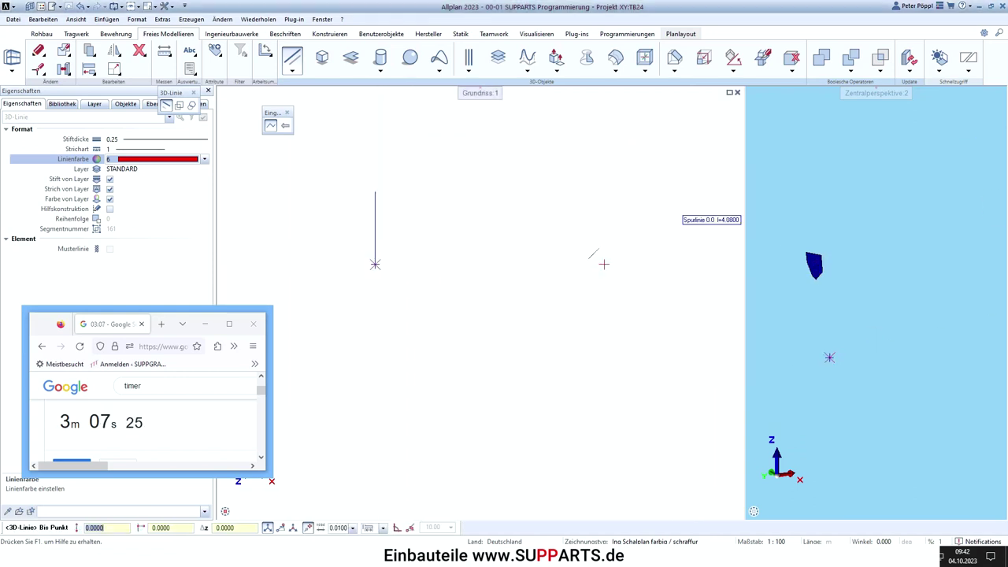
pyautogui.moveTo(1007, 166); pyautogui.dragTo(719, 155)
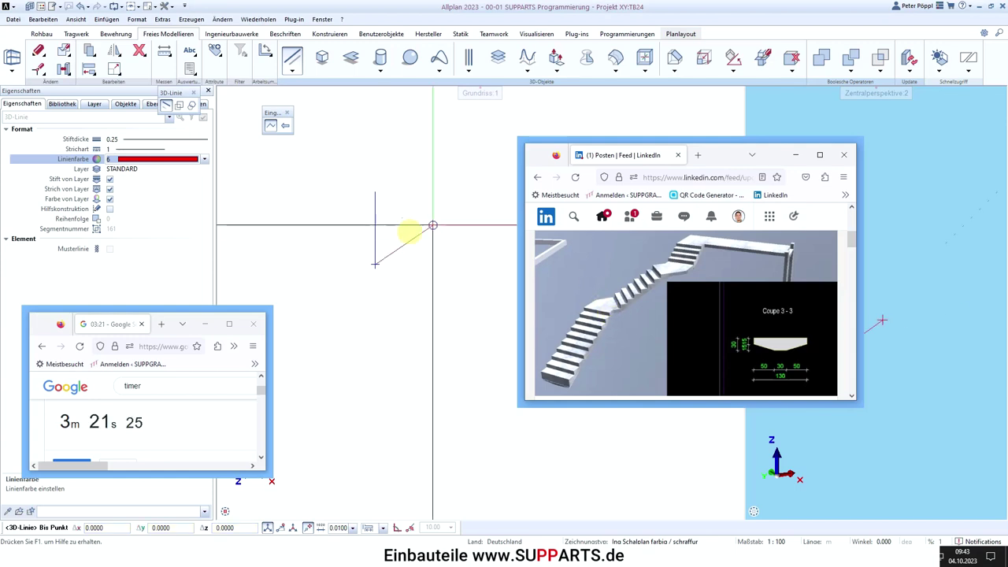
pyautogui.moveTo(715, 164); pyautogui.dragTo(861, 288)
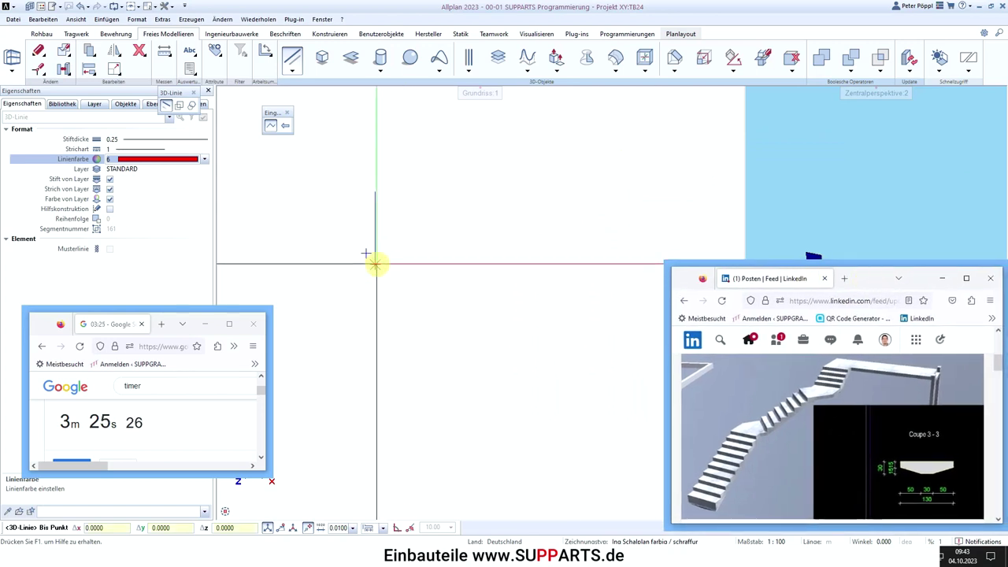
pyautogui.click(101, 524)
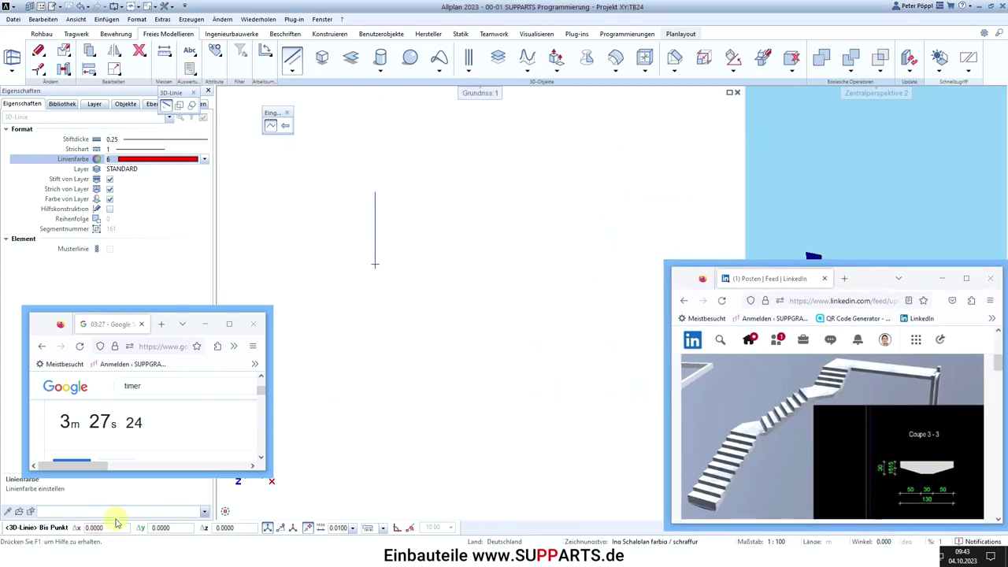
pyautogui.click(374, 265)
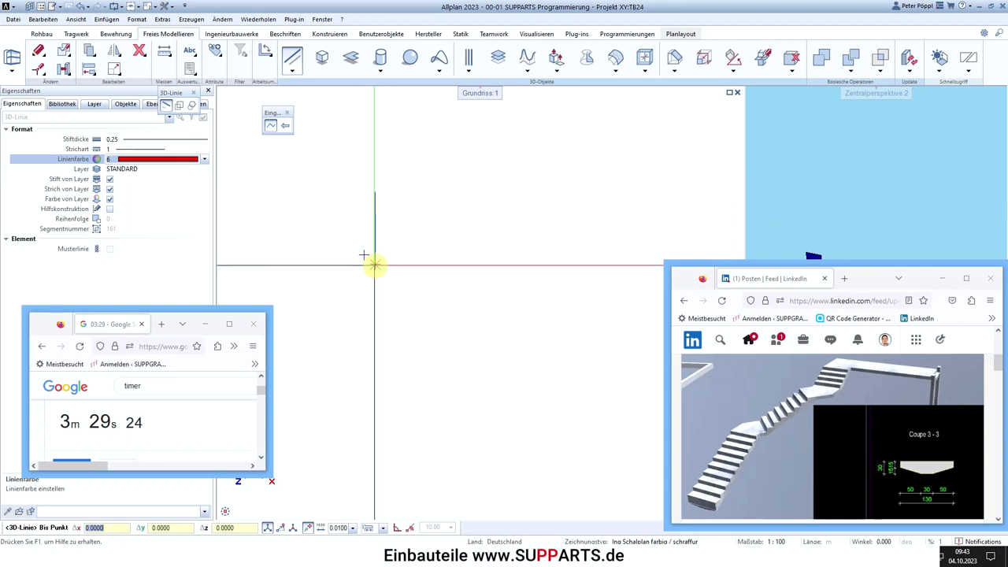
pyautogui.write('10')
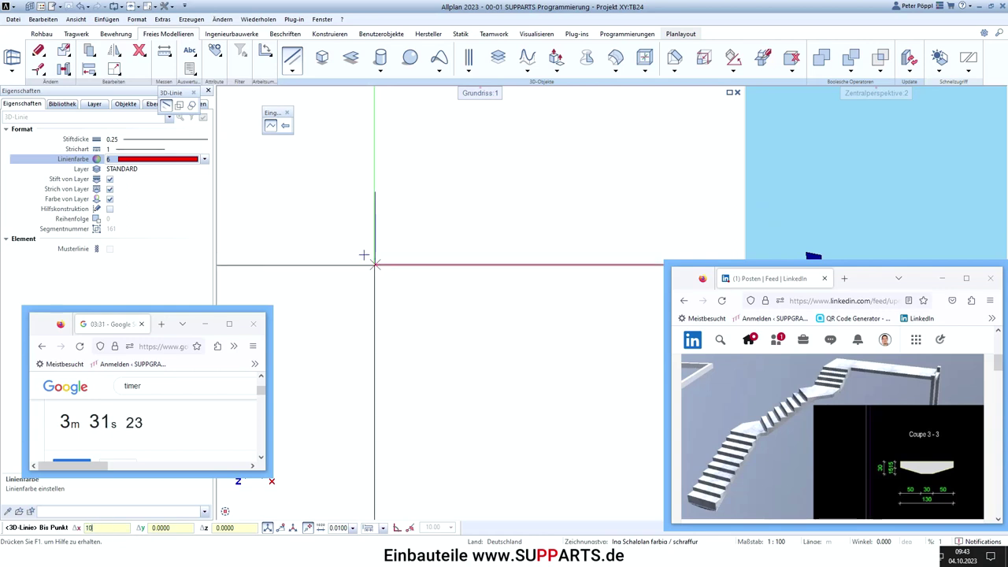
pyautogui.write('*.2')
pyautogui.write('7')
pyautogui.press('Tab')
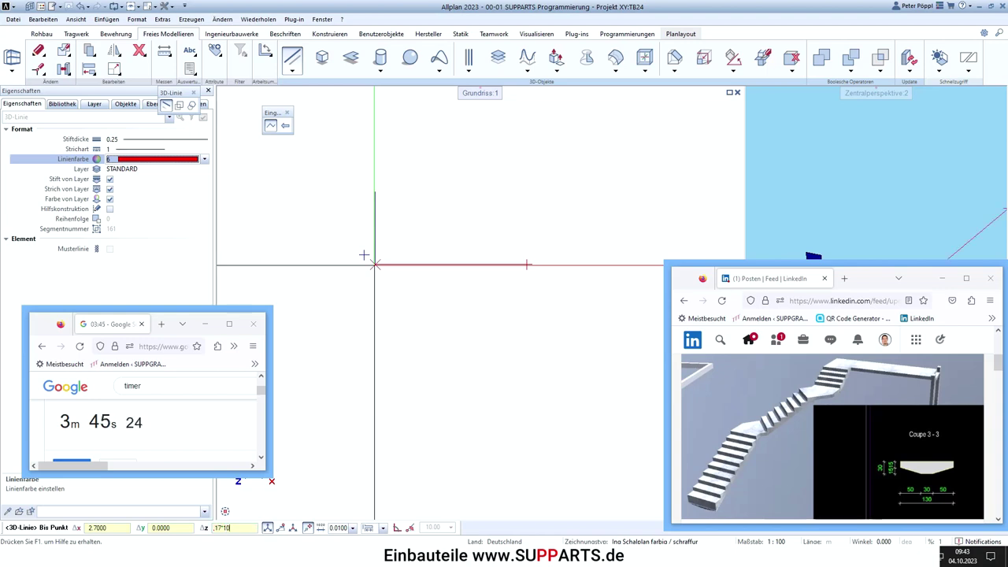
pyautogui.press('Return')
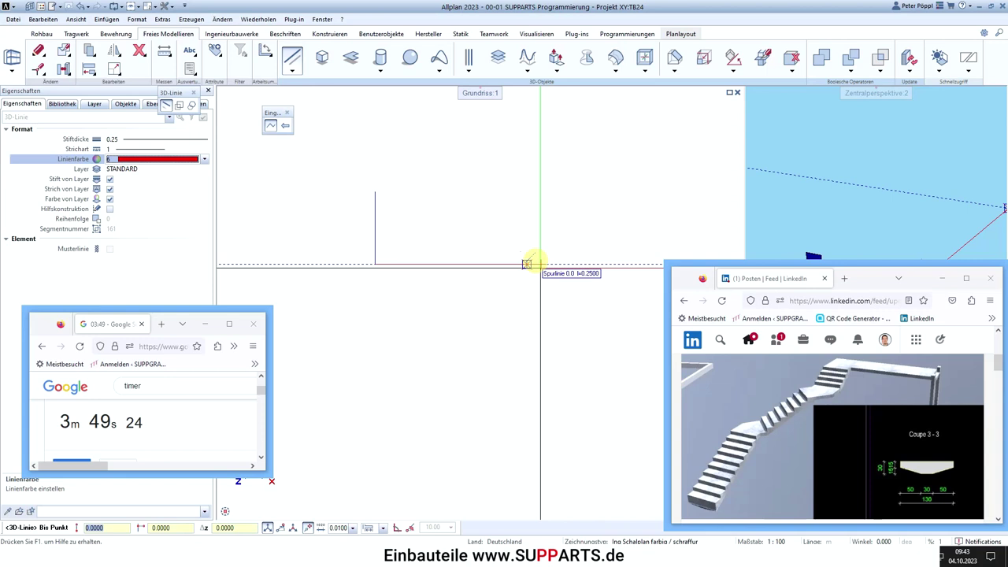
# Step: Try to continue the path line from the top of the flight with a 0.5 m horizontal segment in x
pyautogui.write('5')
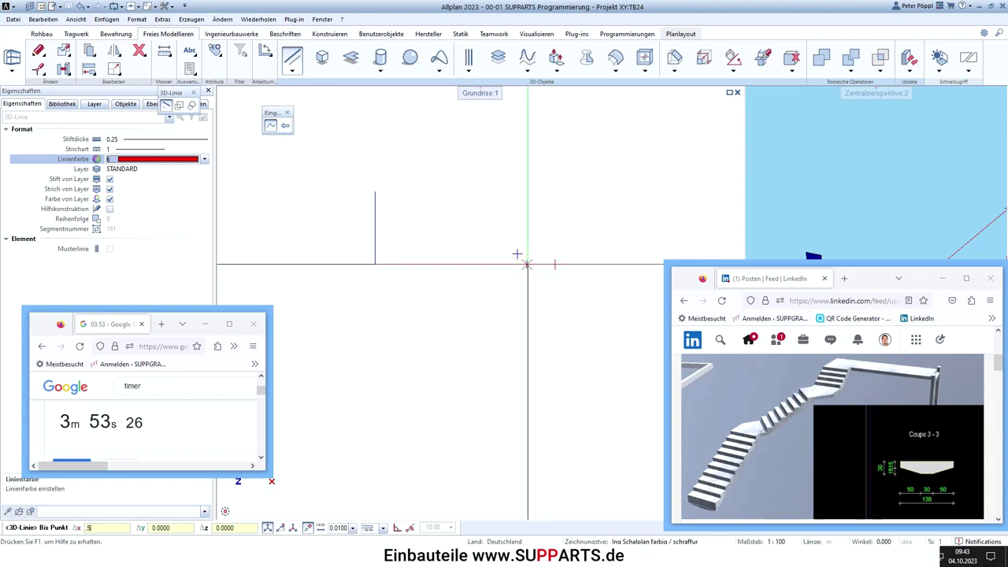
pyautogui.moveTo(865, 272); pyautogui.dragTo(190, 47)
pyautogui.scroll(1, 905, 205)
pyautogui.moveTo(822, 526)
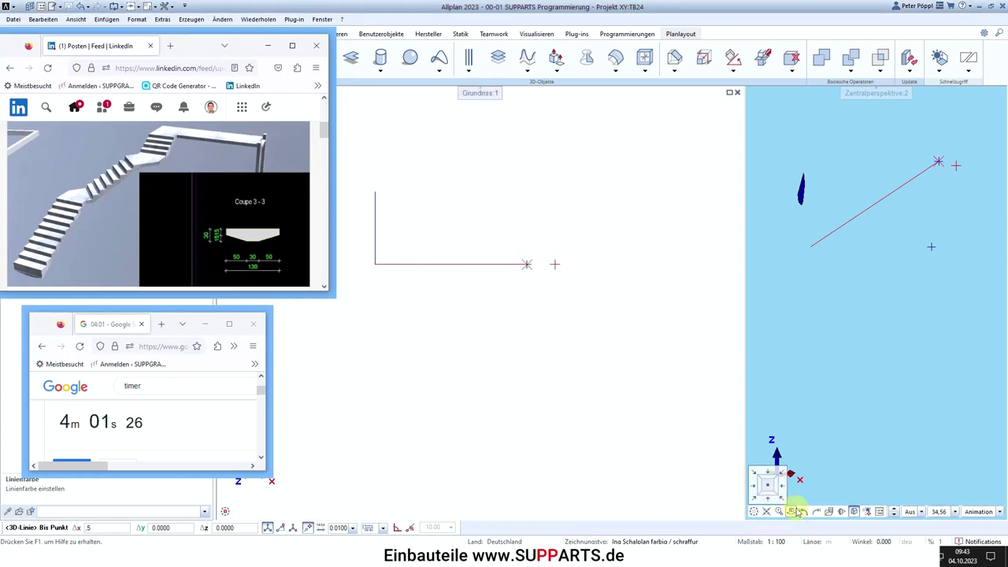
pyautogui.click(791, 513)
pyautogui.press('Return')
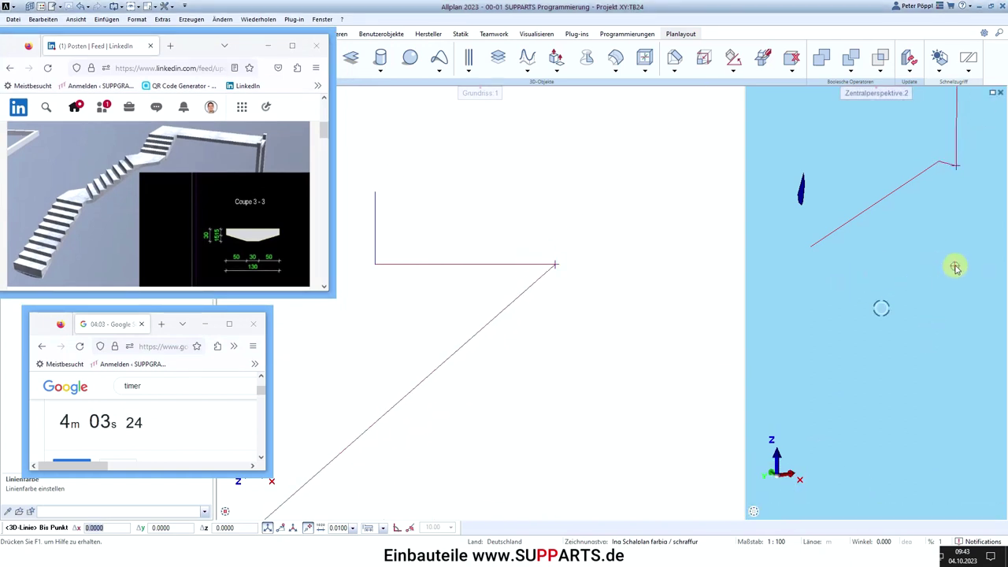
# Step: Examine the path line in perspective against the reference image and take back its last 0.5 m segment
pyautogui.click(792, 486)
pyautogui.moveTo(961, 275)
pyautogui.mouseDown()
pyautogui.moveTo(939, 278)
pyautogui.moveTo(891, 322)
pyautogui.moveTo(909, 270)
pyautogui.moveTo(905, 243)
pyautogui.moveTo(847, 246)
pyautogui.moveTo(894, 218)
pyautogui.moveTo(888, 241)
pyautogui.moveTo(903, 230)
pyautogui.moveTo(929, 260)
pyautogui.moveTo(949, 256)
pyautogui.mouseUp()
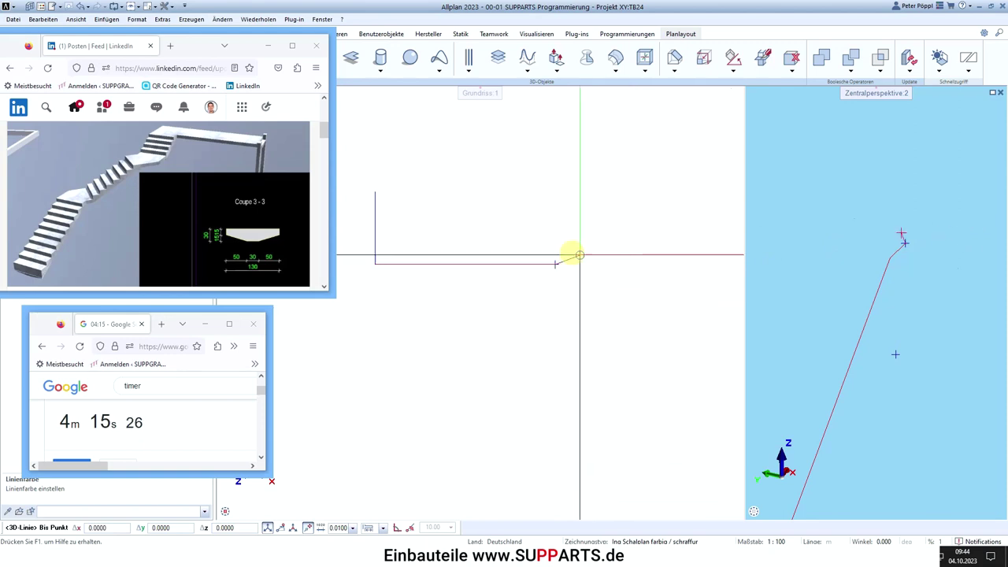
pyautogui.moveTo(243, 45); pyautogui.dragTo(251, 167)
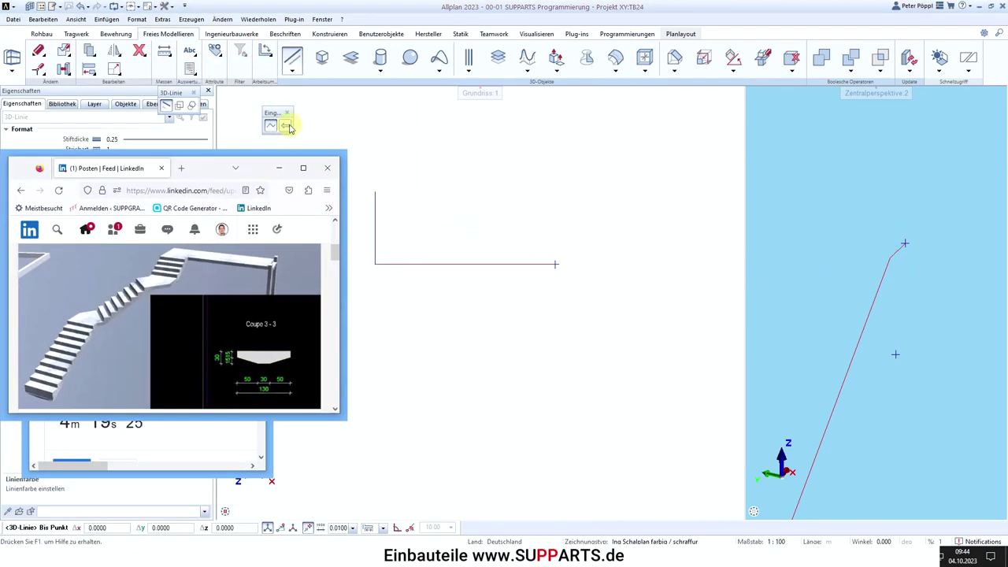
pyautogui.click(287, 126)
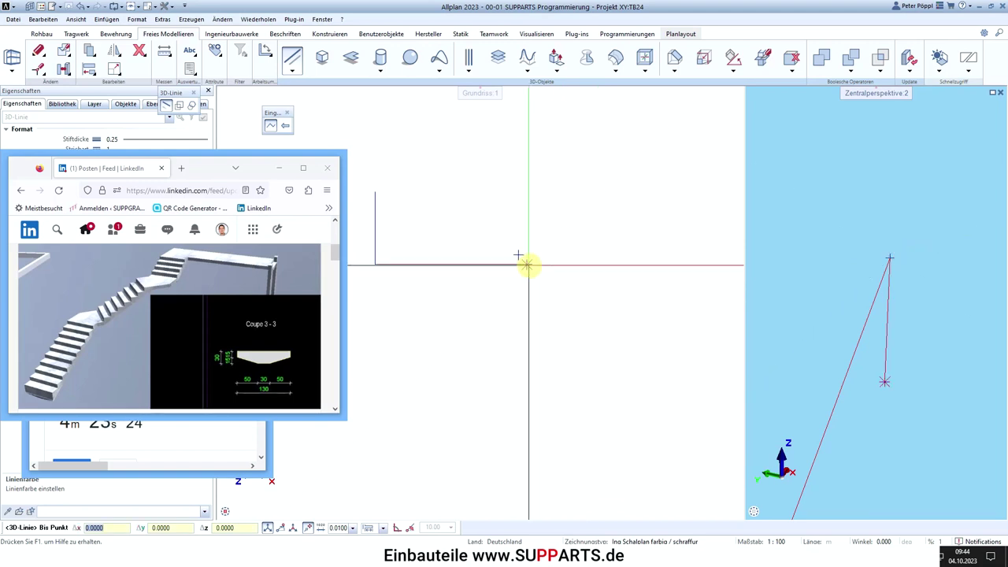
# Step: Move the LinkedIn window and both 3D line toolbars clear of the path line and the stopwatch reading
pyautogui.moveTo(210, 169); pyautogui.dragTo(195, 140)
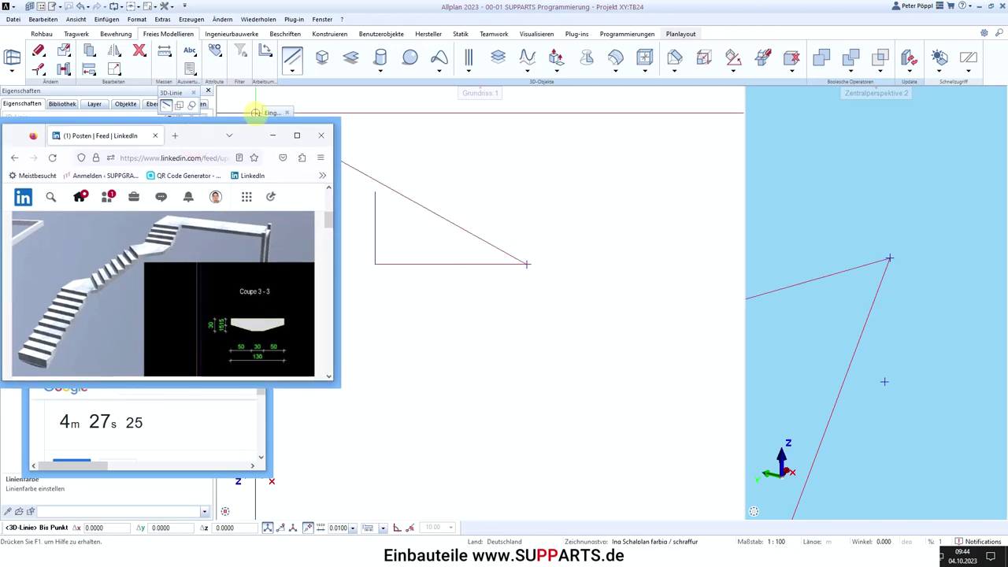
pyautogui.moveTo(271, 113); pyautogui.dragTo(395, 97)
pyautogui.moveTo(174, 92); pyautogui.dragTo(368, 101)
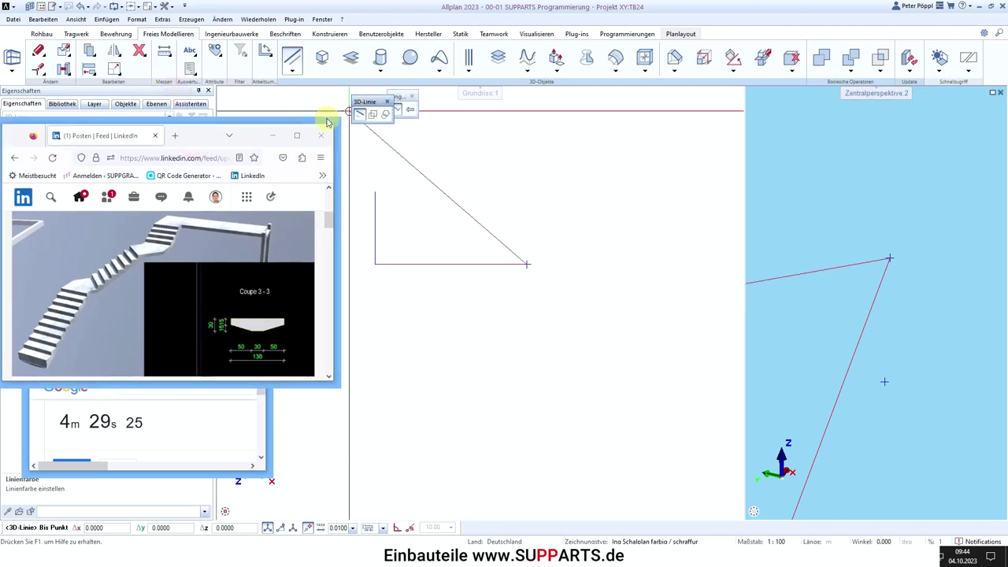
pyautogui.moveTo(218, 129); pyautogui.dragTo(194, 99)
# Step: Continue the path line from the top of the first flight with Δx .5 and Δz .17*10
pyautogui.click(527, 264)
pyautogui.click(112, 527)
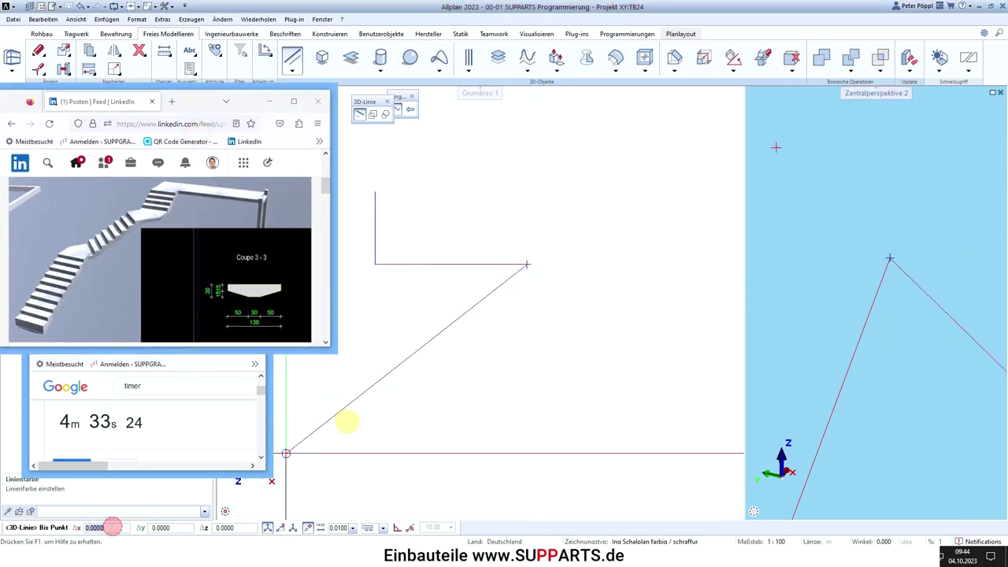
pyautogui.write('.5')
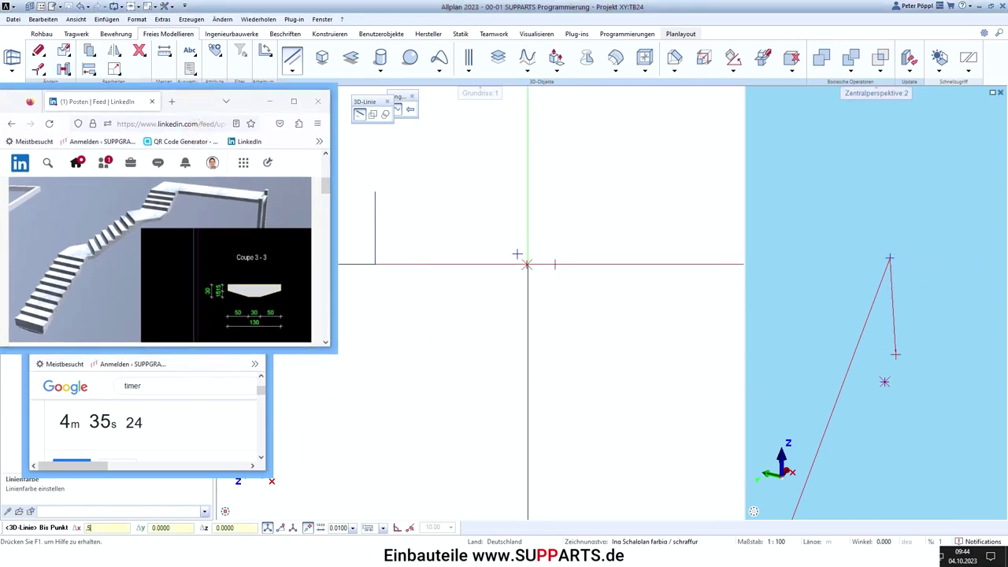
pyautogui.write('.17*10')
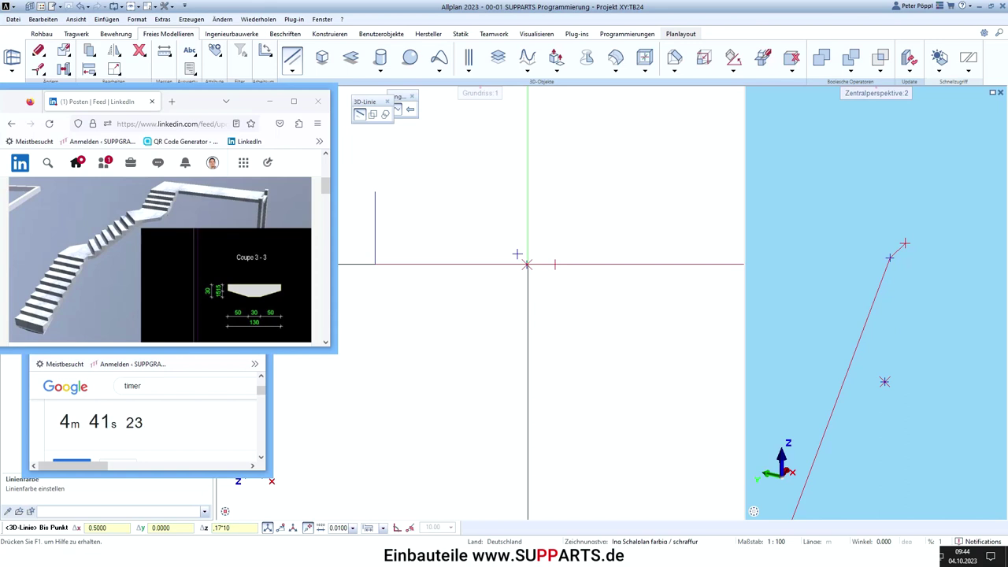
pyautogui.press('Return')
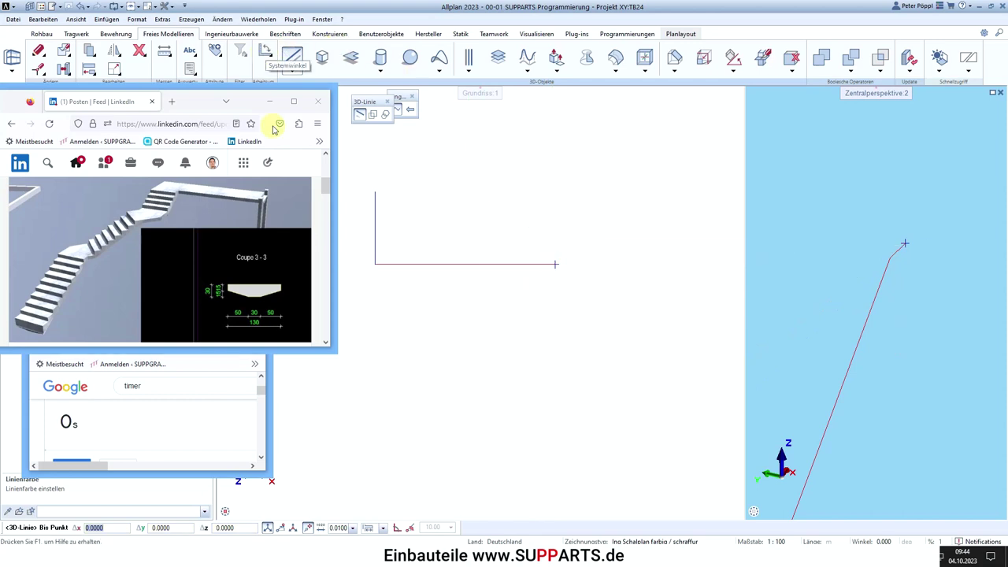
# Step: Switch to the Google timer page, dismiss the expired countdown timer and return to the running stopwatch
pyautogui.click(166, 362)
pyautogui.scroll(-1, 137, 437)
pyautogui.scroll(3, 138, 436)
pyautogui.scroll(-2, 142, 433)
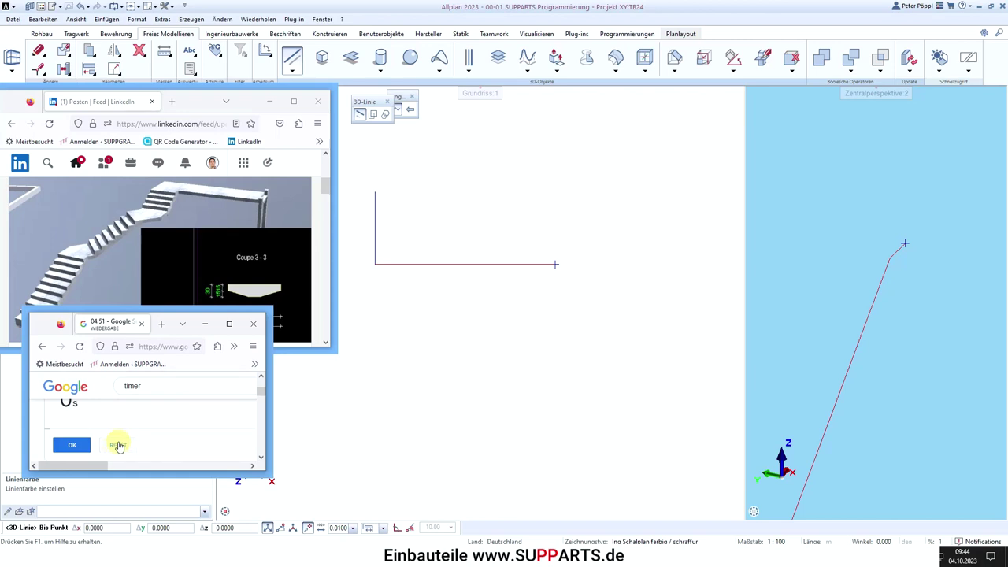
pyautogui.click(229, 324)
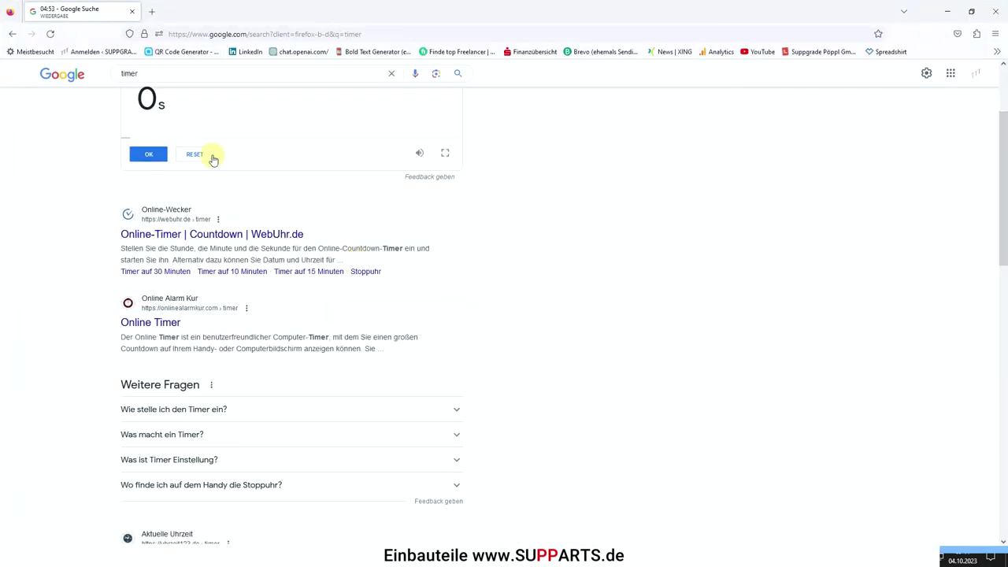
pyautogui.scroll(2, 212, 158)
pyautogui.click(384, 175)
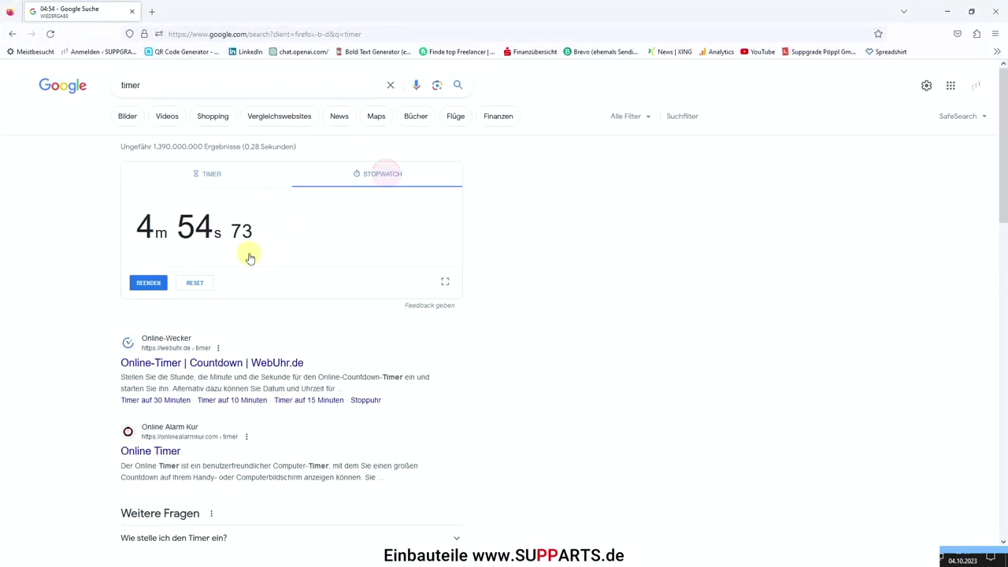
pyautogui.click(220, 175)
pyautogui.click(150, 284)
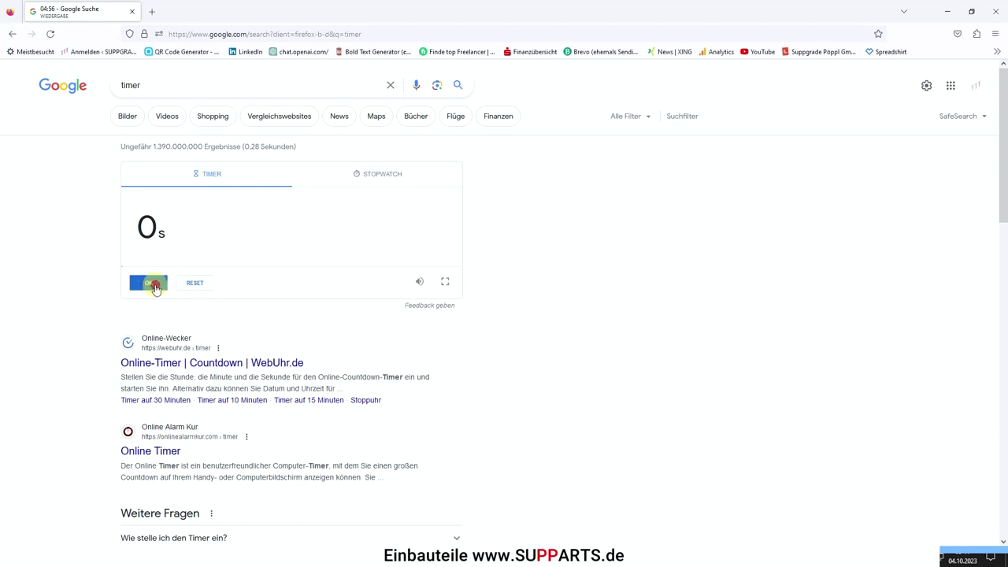
pyautogui.click(371, 176)
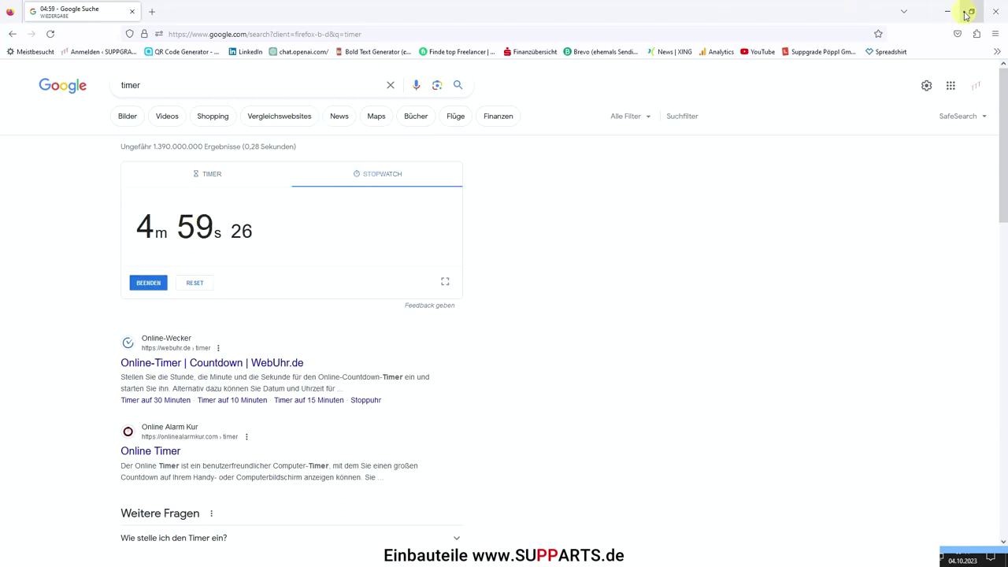
# Step: Restore the timer page to its small window and bring the running stopwatch reading into sight
pyautogui.click(969, 12)
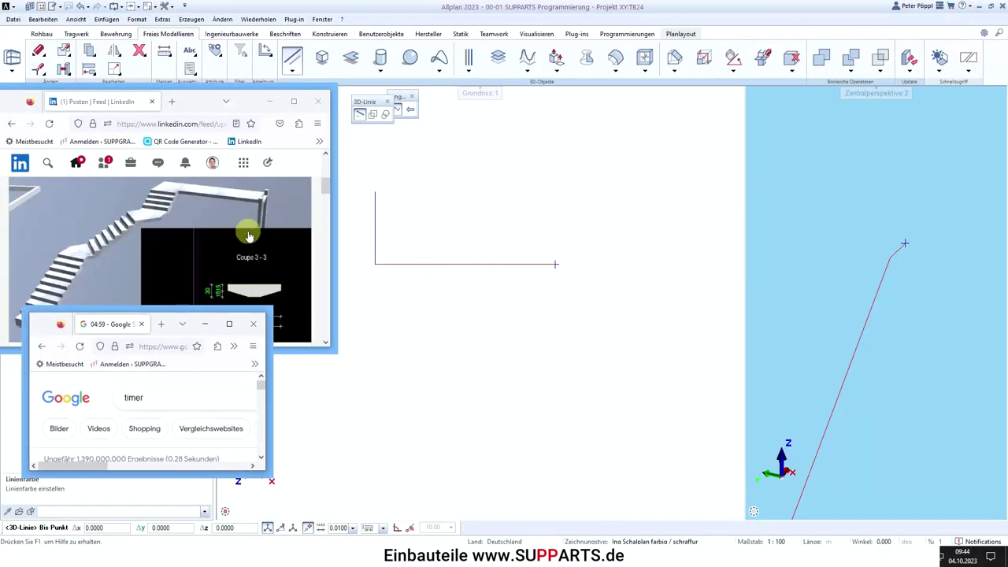
pyautogui.click(262, 463)
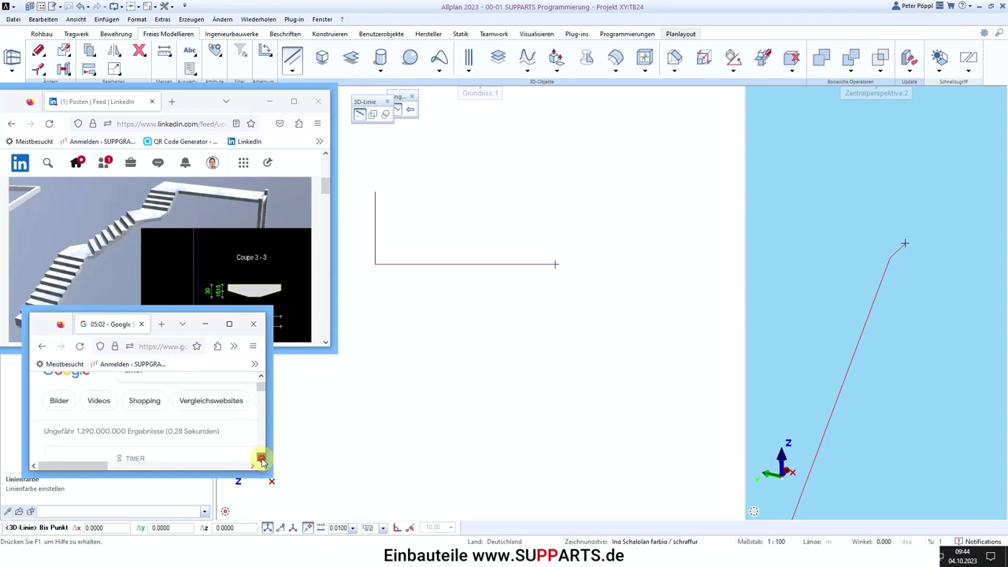
pyautogui.click(260, 379)
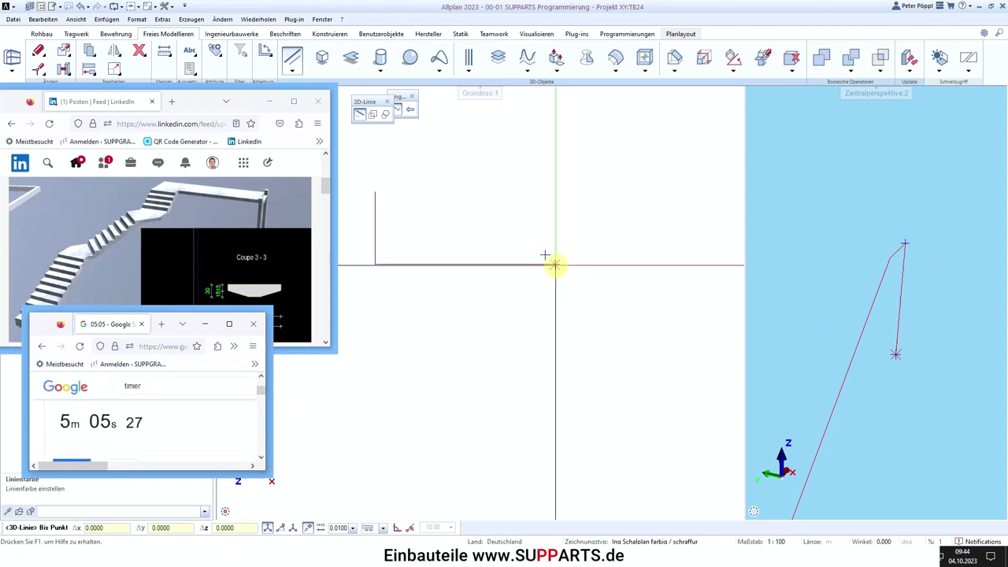
# Step: Set the system angle to 45 degrees while the 3D line stays active
pyautogui.click(554, 264)
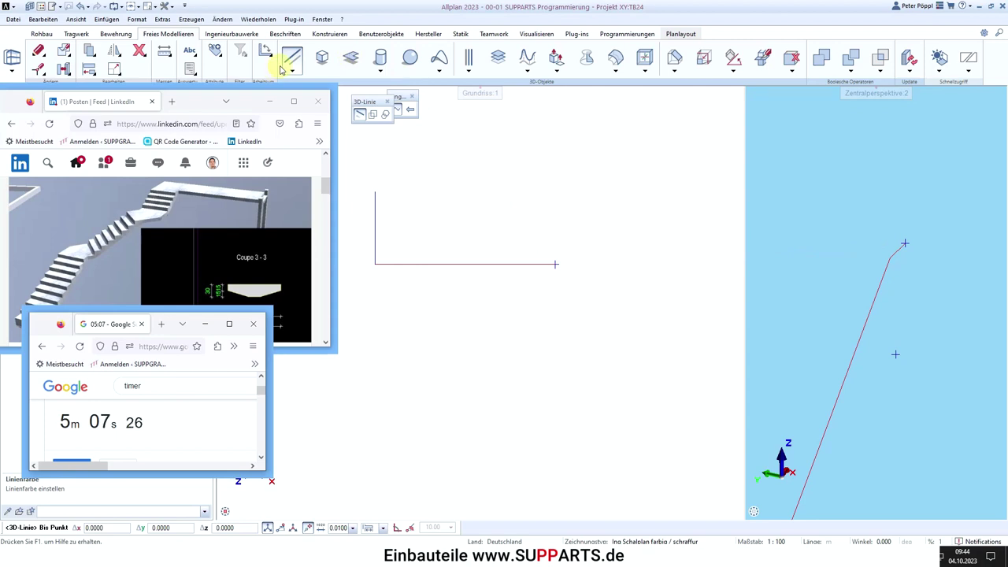
pyautogui.click(267, 53)
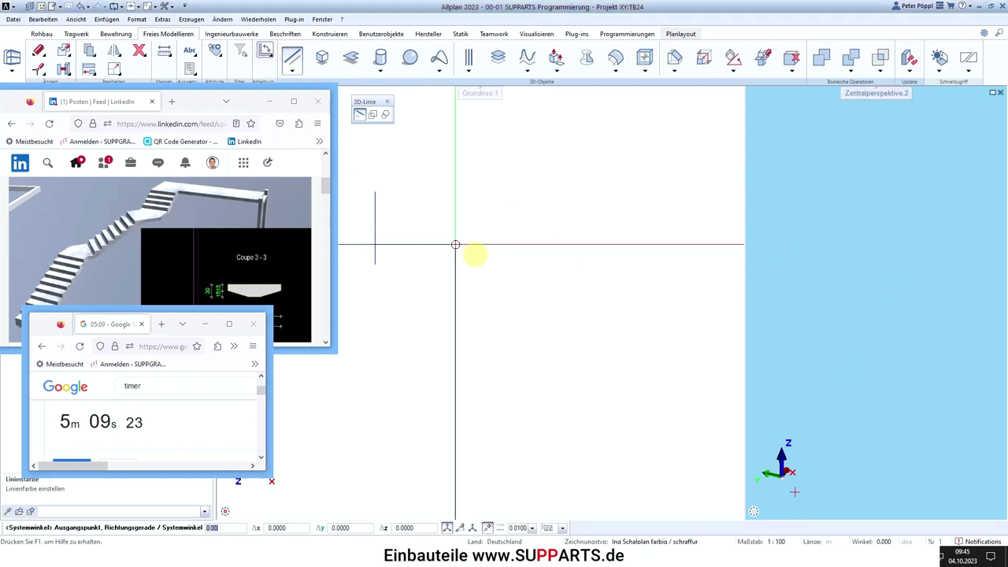
pyautogui.write('45')
pyautogui.press('Return')
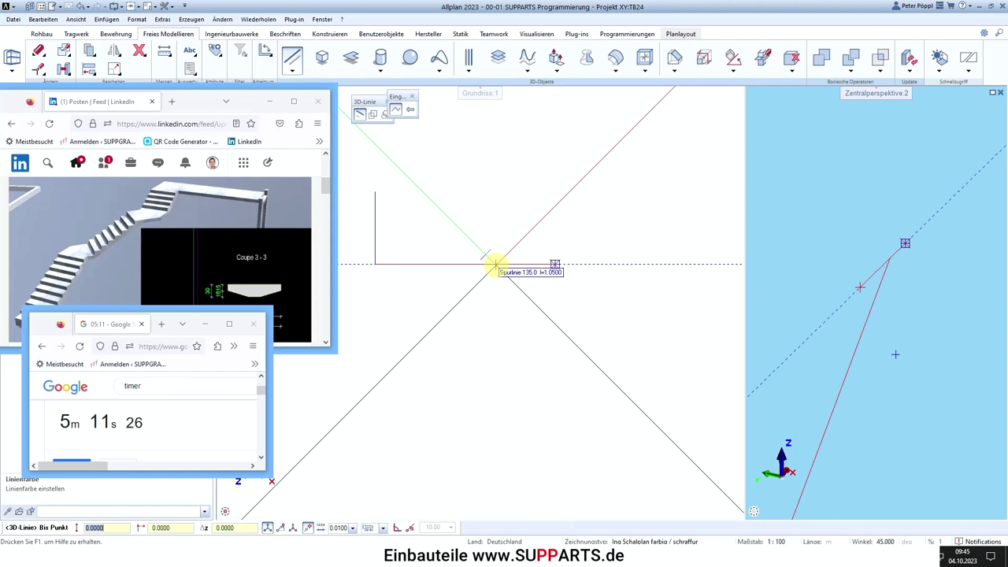
# Step: Continue the path line from its last point along the rotated axis with Δy -0.5 and Δz .17*10
pyautogui.click(554, 264)
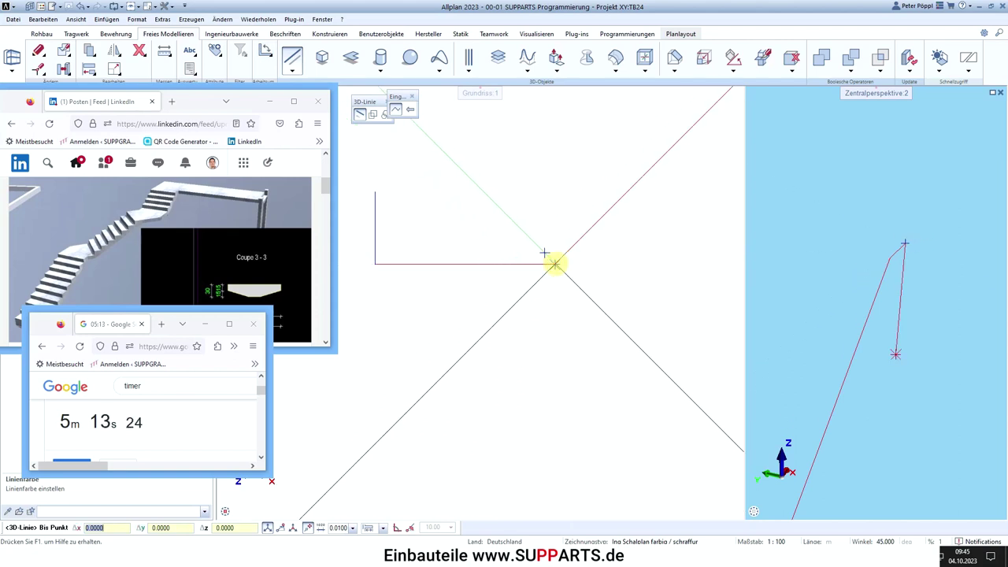
pyautogui.write('-5')
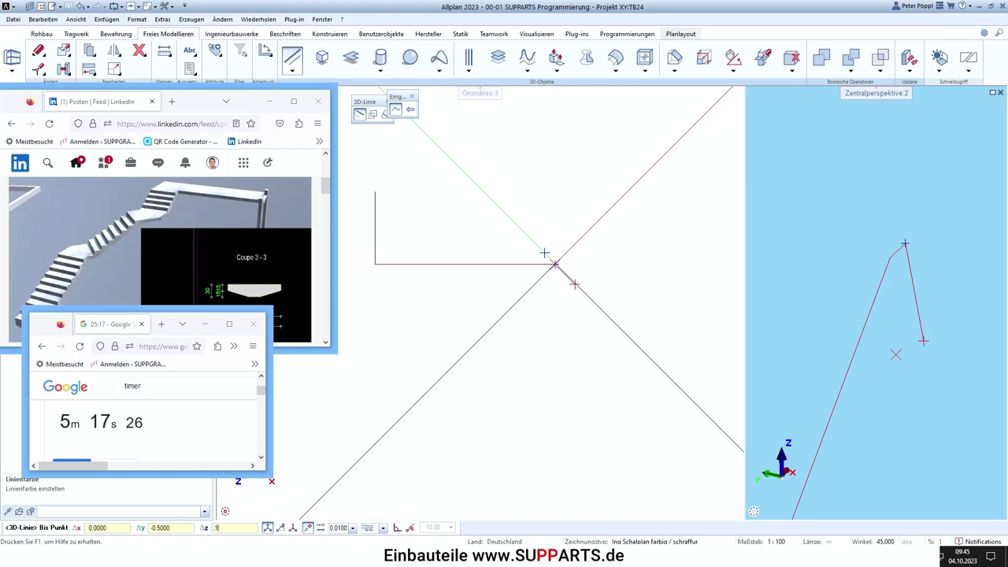
pyautogui.write('.17*')
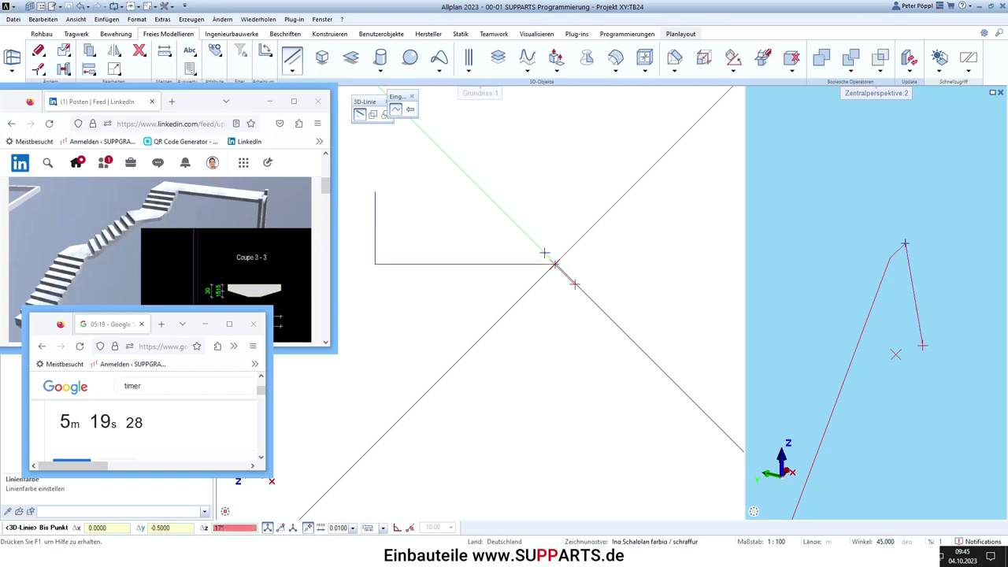
pyautogui.write('*10')
pyautogui.press('Return')
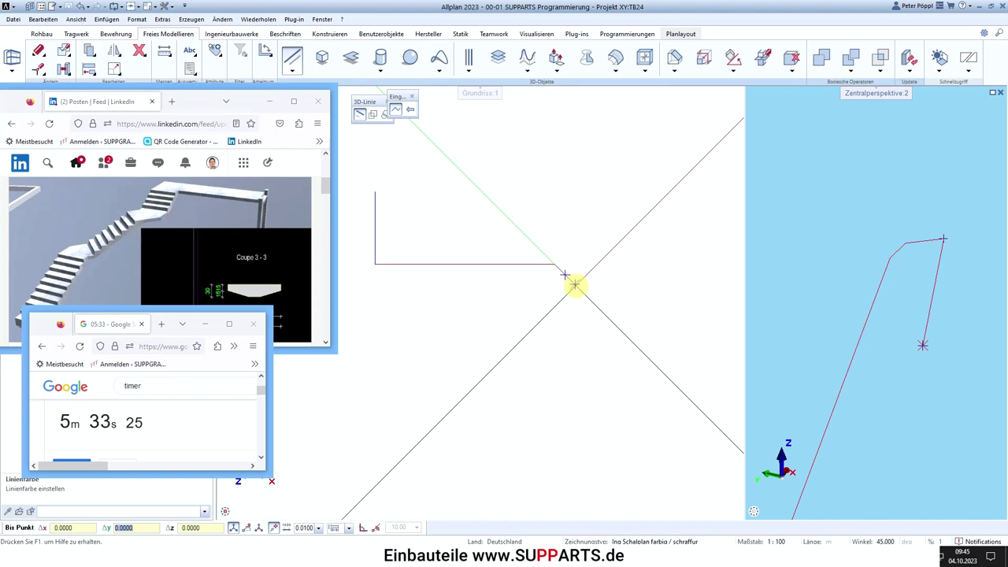
# Step: Draw the second flight's path with Δy -.27*7 and Δz 17*.17, and its landing with Δy -1.5 and Δz 17*.17
pyautogui.write('-')
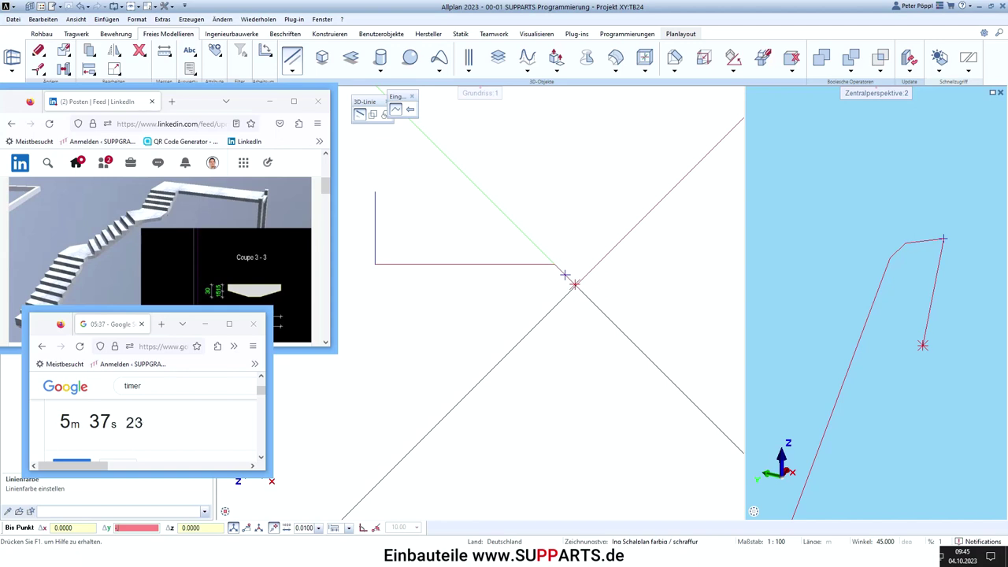
pyautogui.write('-27*7')
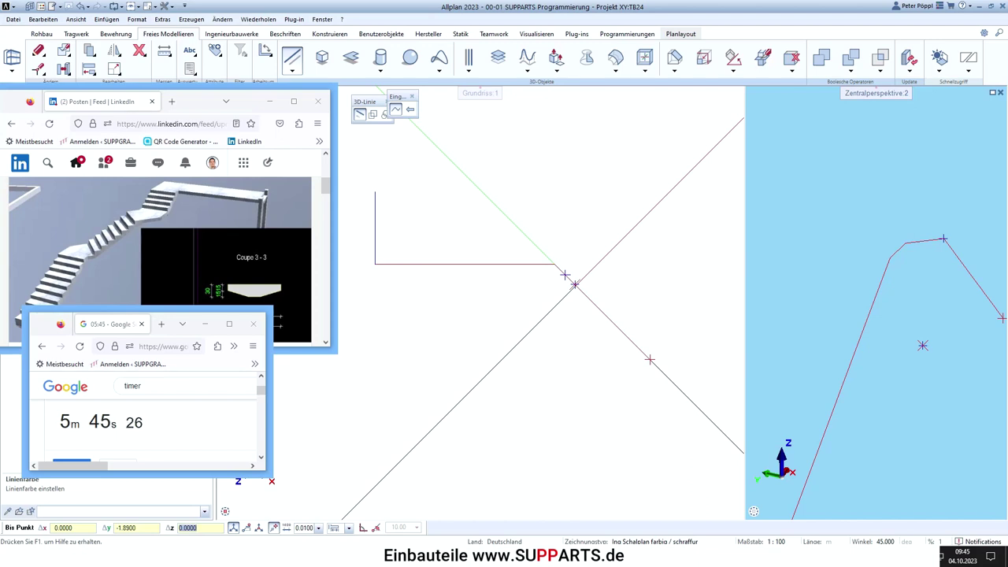
pyautogui.write('17.17')
pyautogui.press('Return')
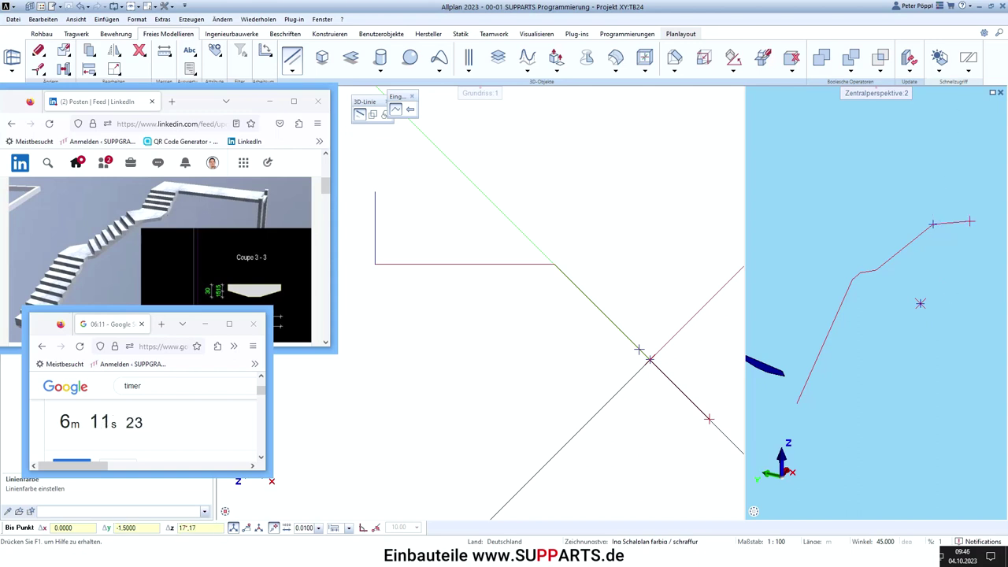
pyautogui.click(649, 359)
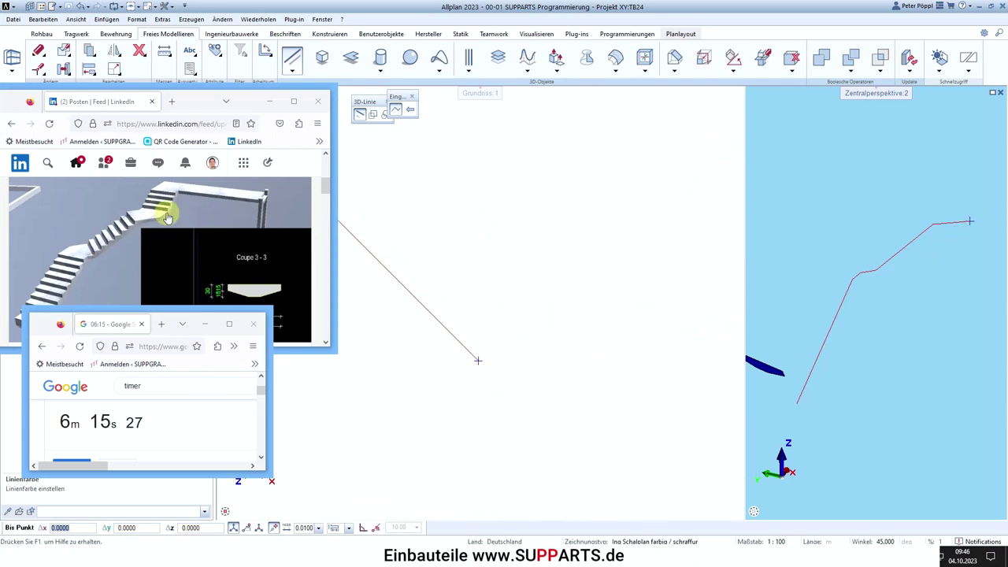
# Step: Set the system angle to 0 and continue the landing's path line with Δx 1 and Δz .17*17
pyautogui.click(263, 49)
pyautogui.press('Return')
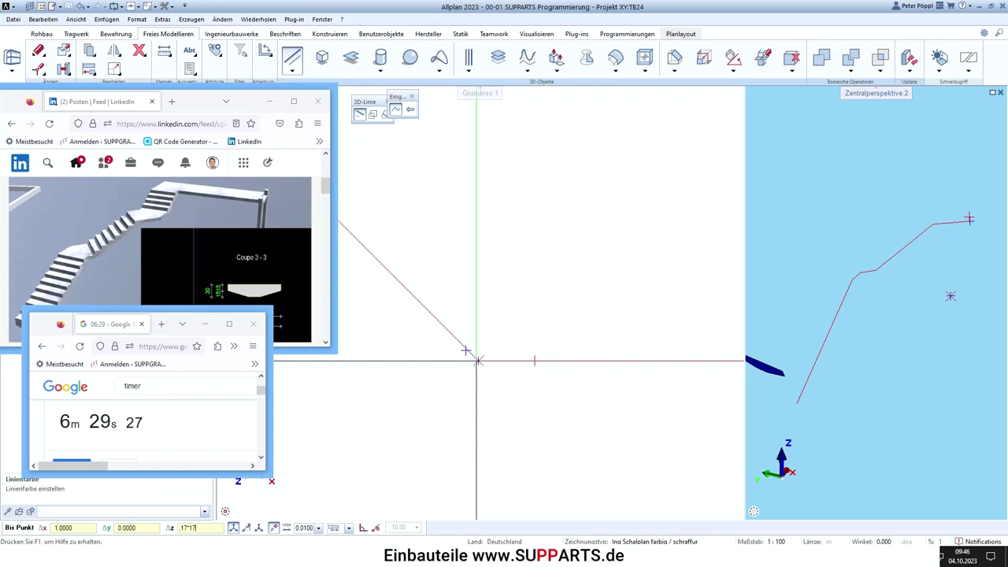
pyautogui.click(535, 360)
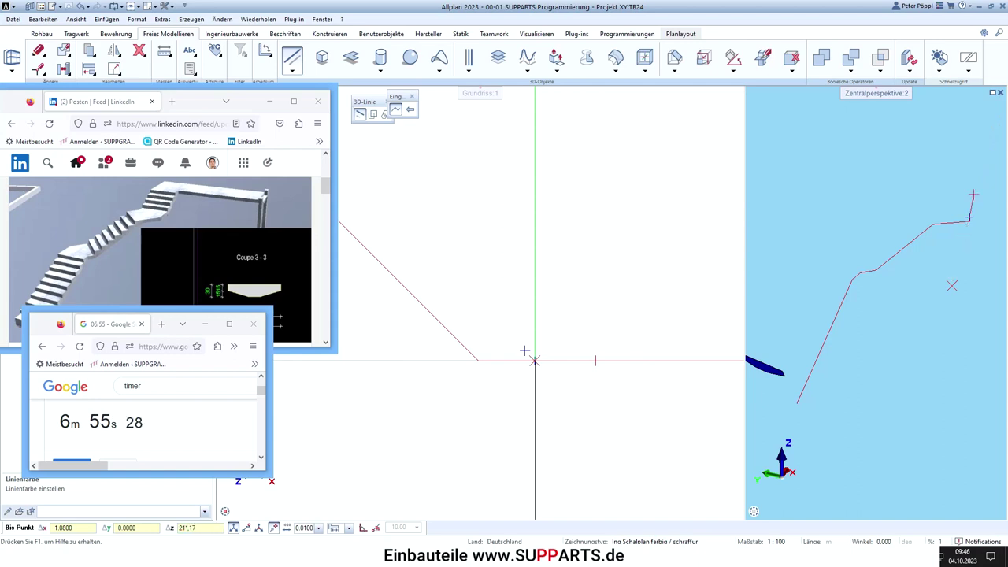
# Step: Draw the last flight with Δx 1.08 and Δz 21*.17, add Δx 0.27 at the same Δz, and end the path line
pyautogui.press('Return')
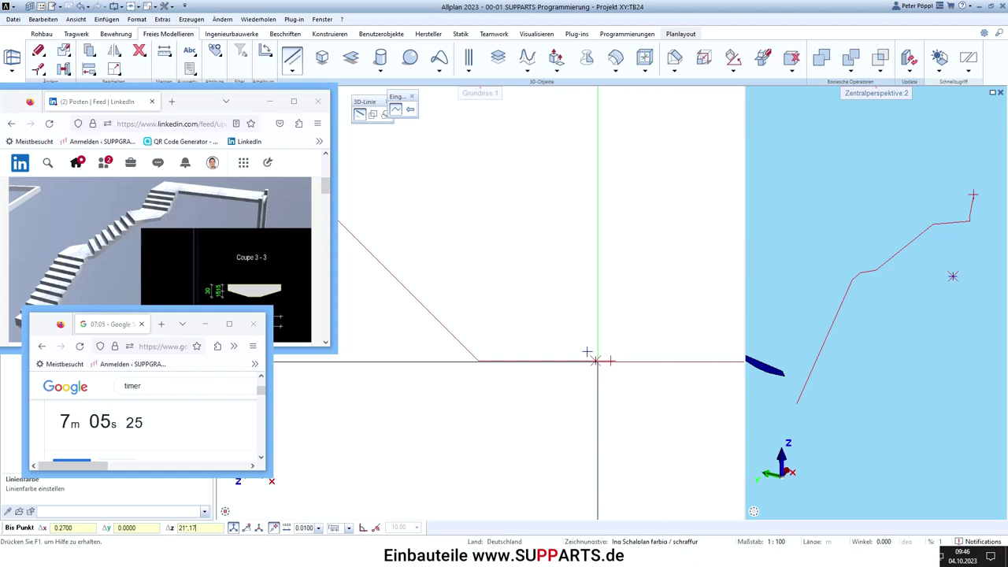
pyautogui.scroll(-3, 633, 329)
pyautogui.press('Escape')
pyautogui.press('Escape')
pyautogui.moveTo(46, 327); pyautogui.dragTo(60, 362)
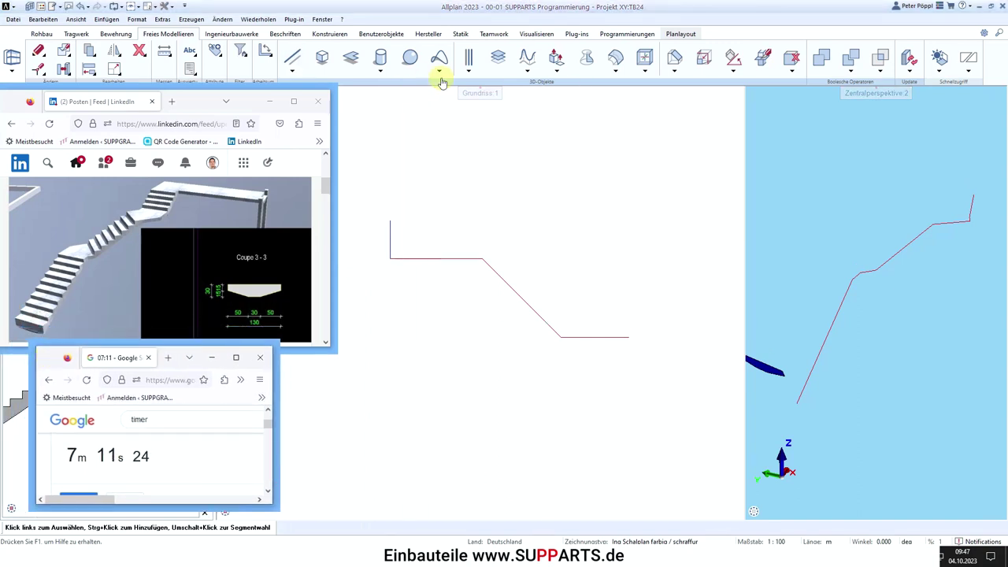
pyautogui.click(554, 69)
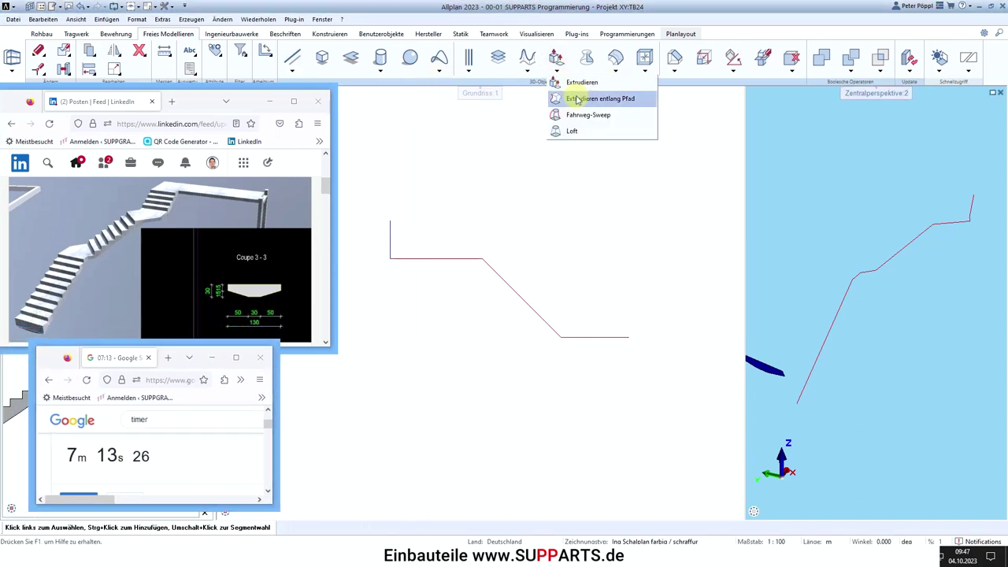
pyautogui.click(567, 96)
pyautogui.scroll(-2, 899, 342)
pyautogui.click(837, 354)
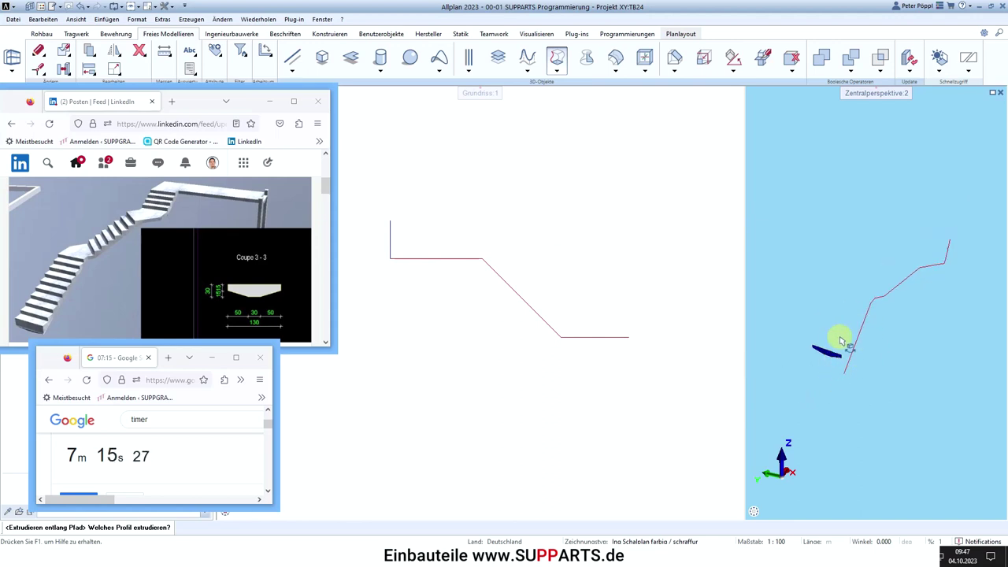
pyautogui.press('Escape')
# Step: Move the blue section profile by its upper corner nearest the path onto the path line's lower end
pyautogui.press('v')
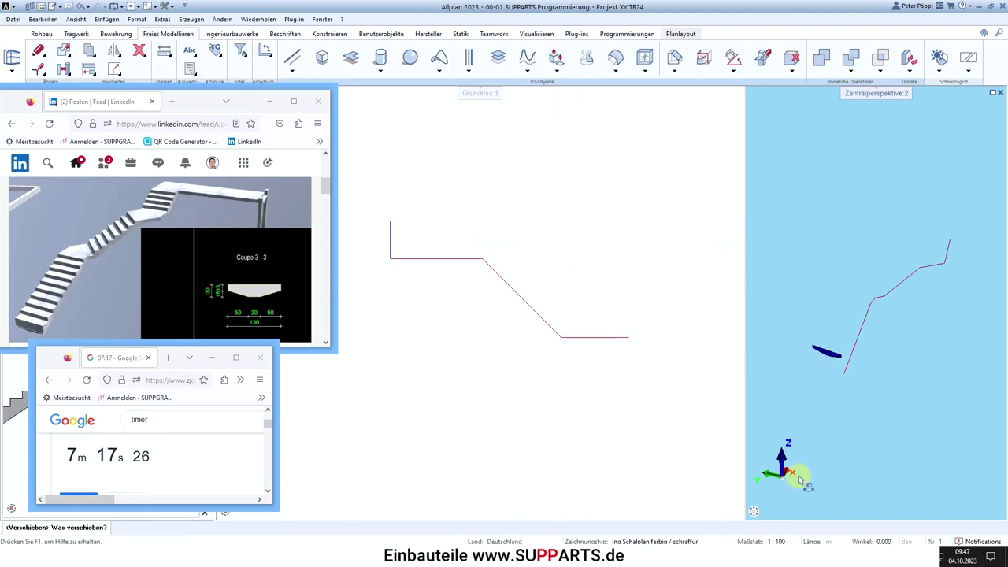
pyautogui.click(833, 356)
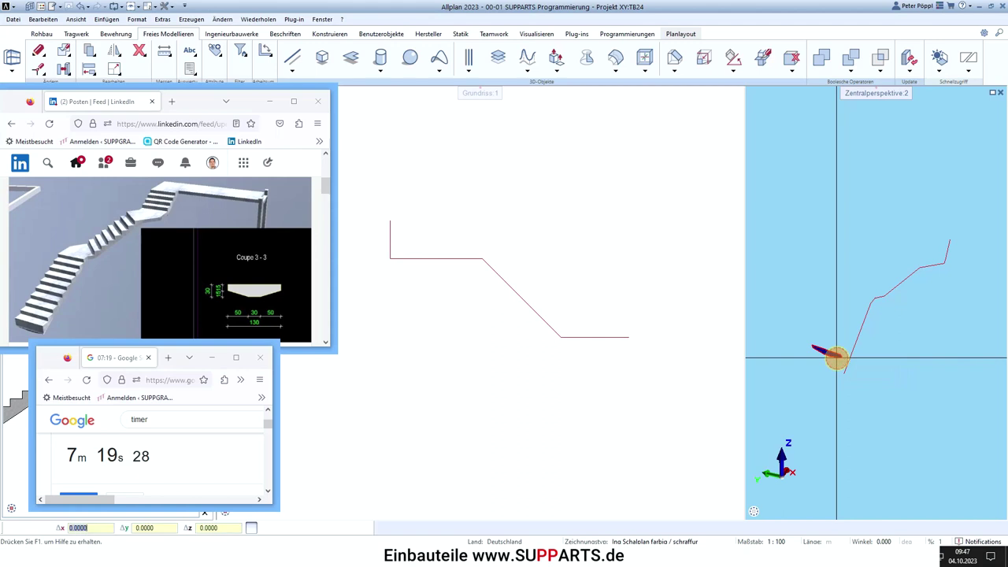
pyautogui.scroll(3, 848, 353)
pyautogui.click(855, 343)
pyautogui.press('Escape')
pyautogui.click(838, 354)
pyautogui.click(851, 345)
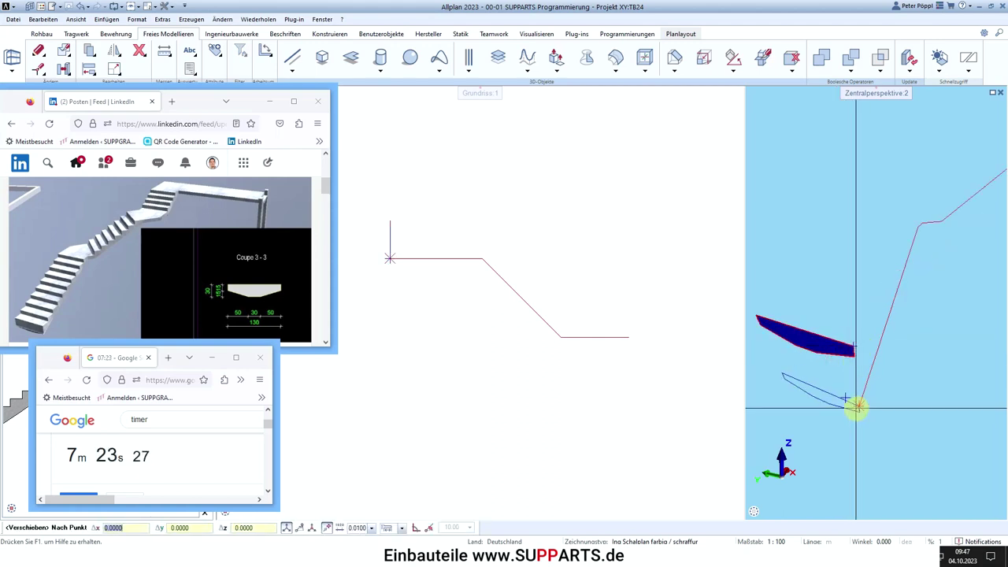
pyautogui.click(858, 408)
pyautogui.press('Escape')
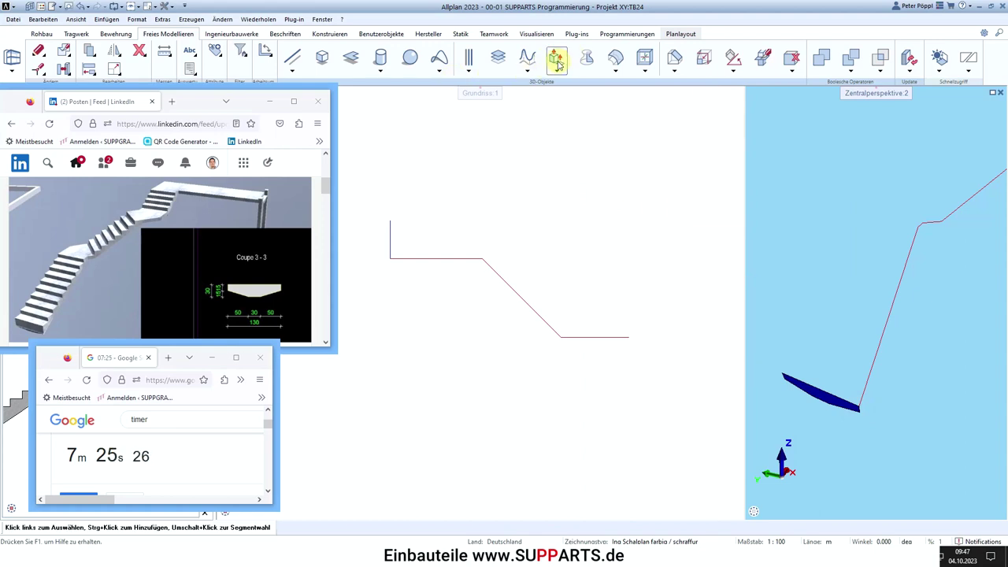
# Step: Extrude the blue section profile along the 3D path line to form the staircase body with its landings
pyautogui.click(557, 61)
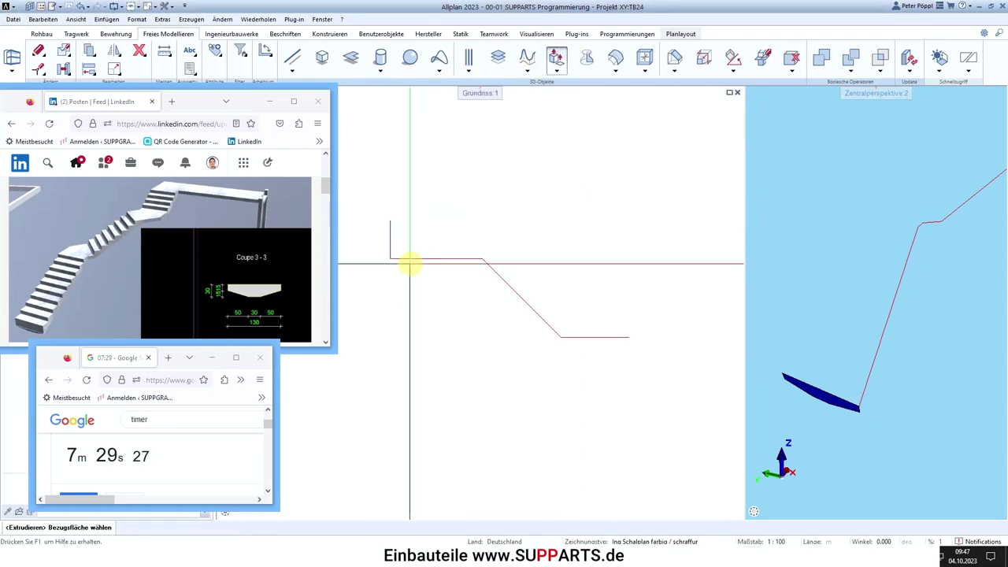
pyautogui.click(557, 57)
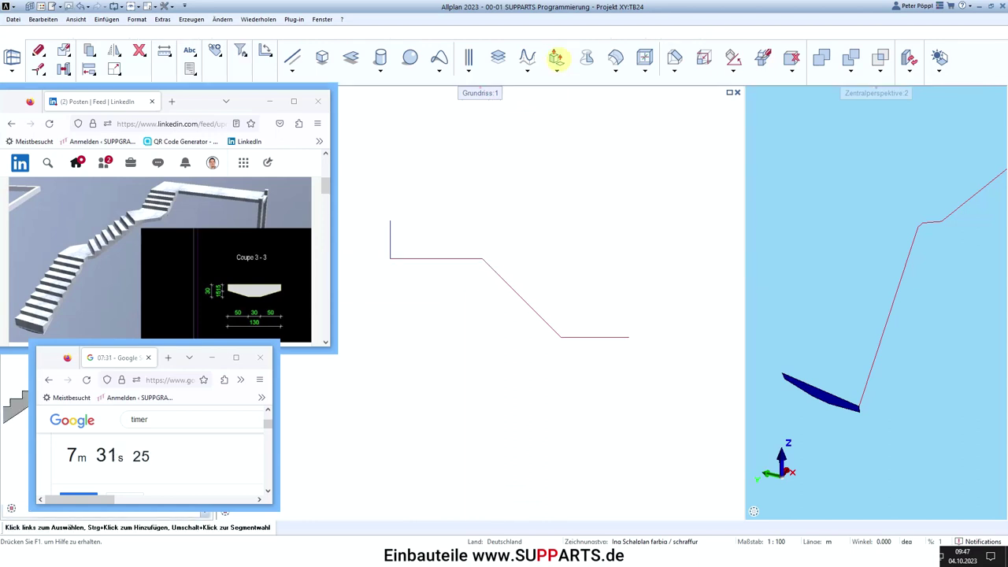
pyautogui.click(556, 70)
pyautogui.click(587, 97)
pyautogui.click(394, 213)
pyautogui.click(393, 262)
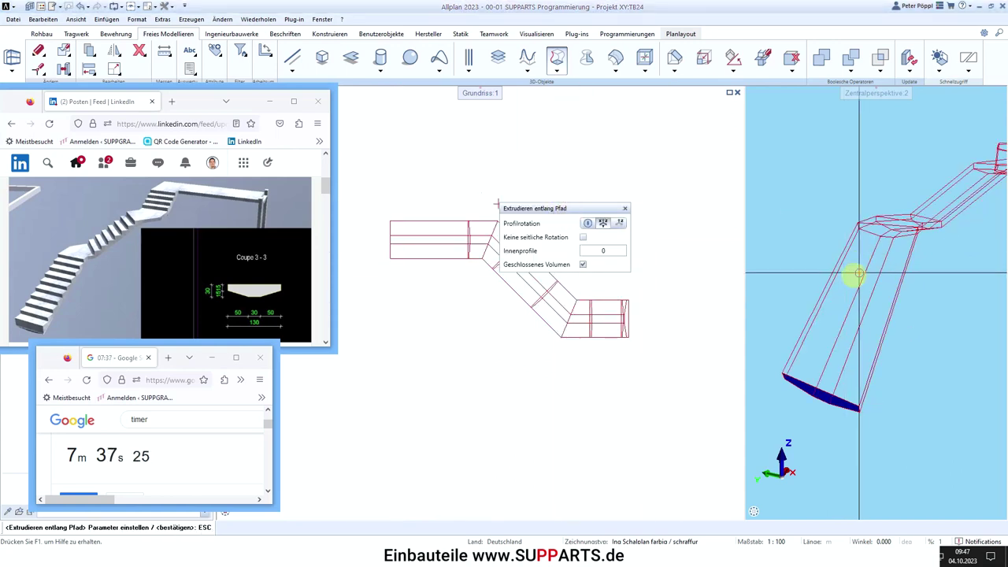
pyautogui.press('Escape')
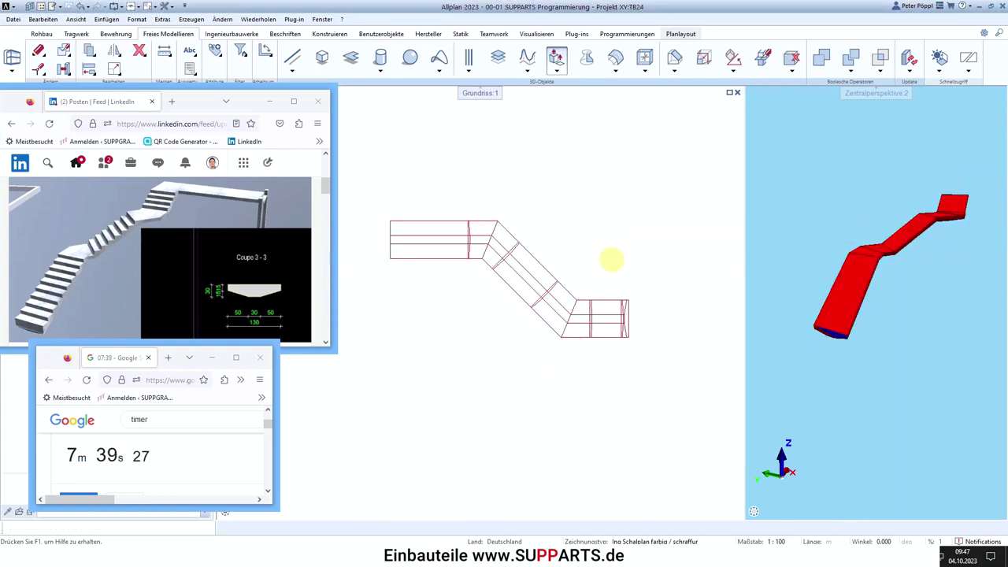
pyautogui.press('Escape')
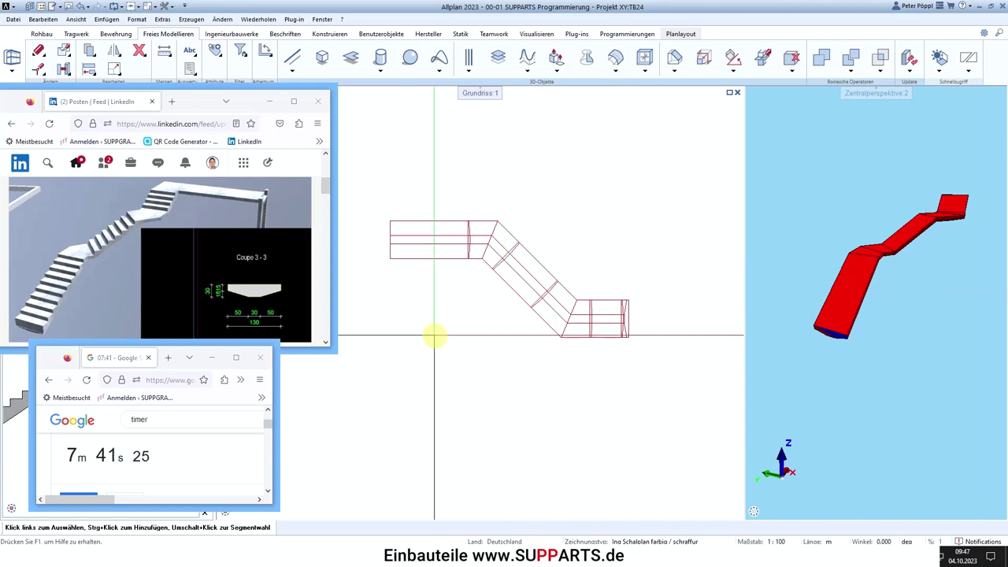
pyautogui.press('v')
pyautogui.press('Escape')
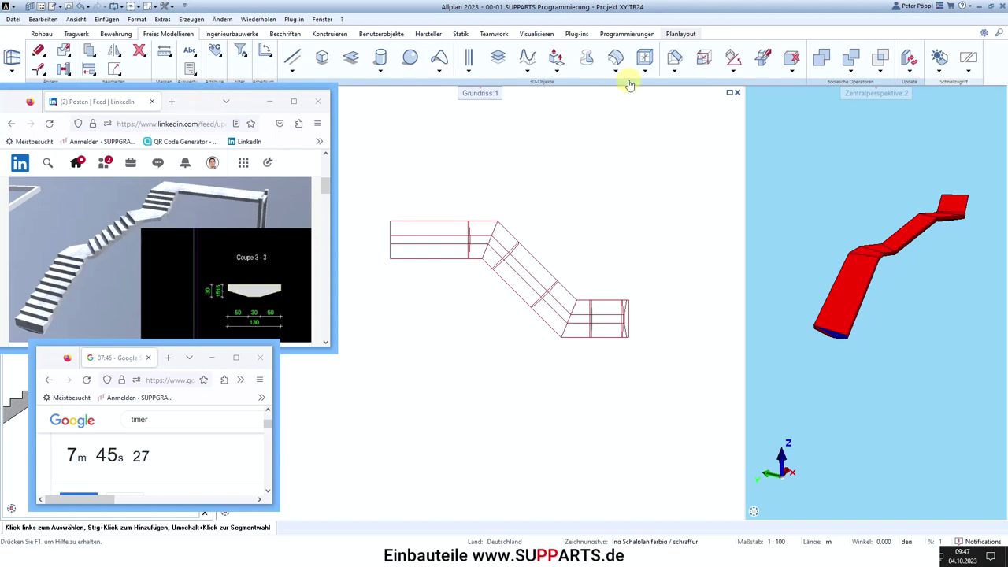
# Step: Draw the first step's riser above the plan's outer end with Δy .17, set the line colour to 7, and draw its horizontal tread
pyautogui.click(117, 35)
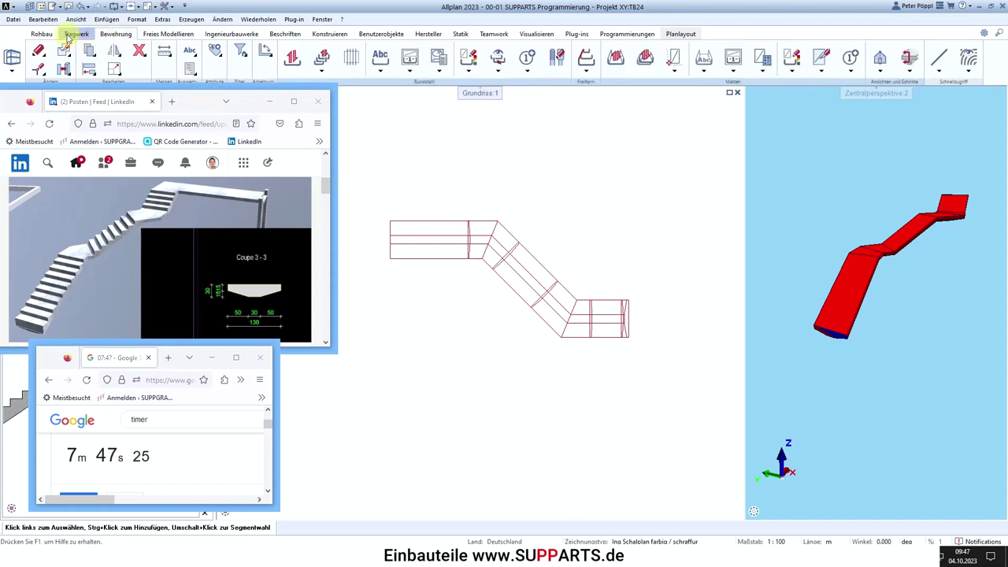
pyautogui.click(941, 59)
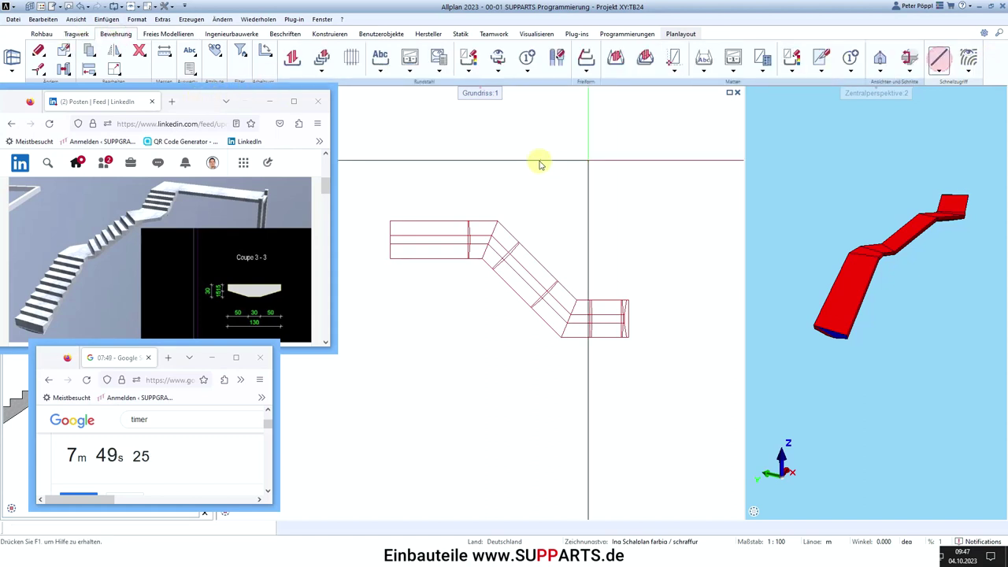
pyautogui.scroll(-1, 578, 236)
pyautogui.scroll(2, 499, 231)
pyautogui.click(496, 227)
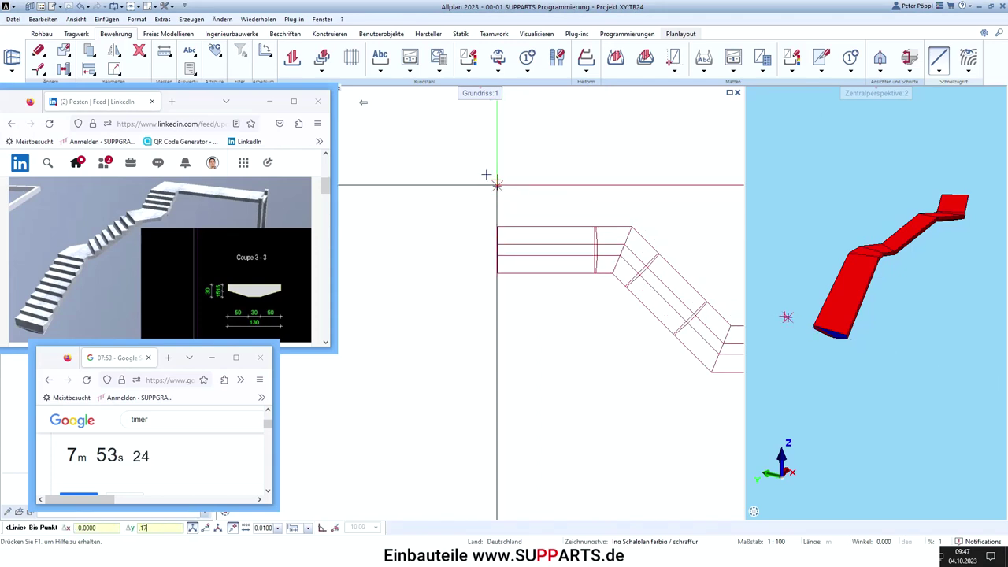
pyautogui.moveTo(205, 103); pyautogui.dragTo(256, 227)
pyautogui.click(157, 159)
pyautogui.click(167, 158)
pyautogui.click(157, 180)
pyautogui.scroll(3, 504, 177)
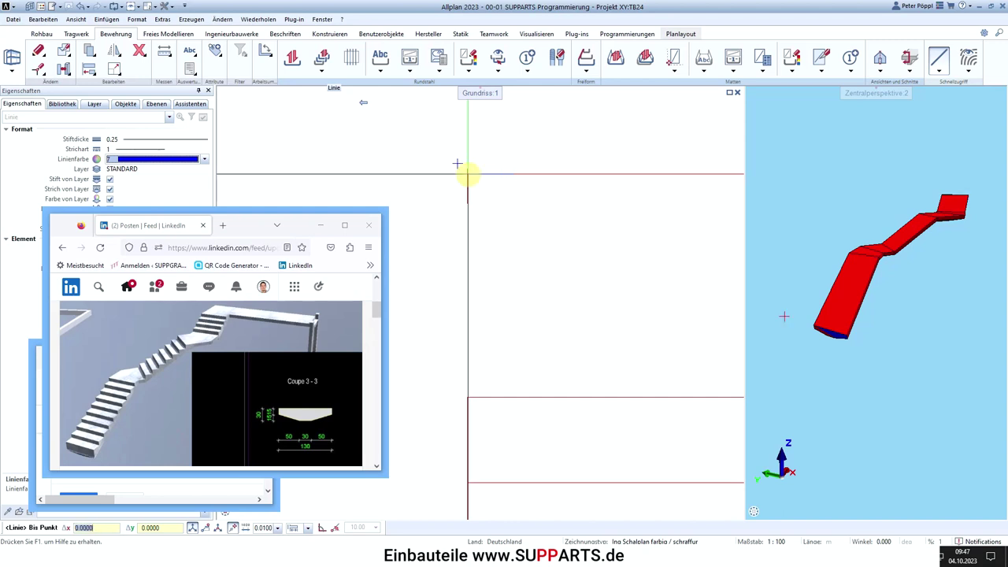
pyautogui.press('Escape')
# Step: Change the first riser's line colour to 7 (blue) and move the LinkedIn window out of the way
pyautogui.click(469, 186)
pyautogui.click(23, 103)
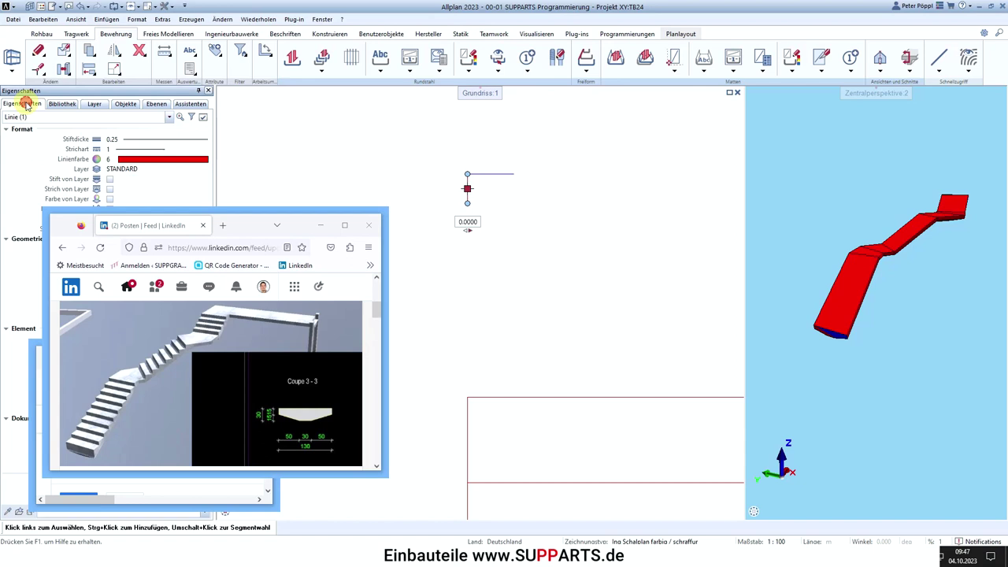
pyautogui.click(145, 162)
pyautogui.scroll(3, 144, 163)
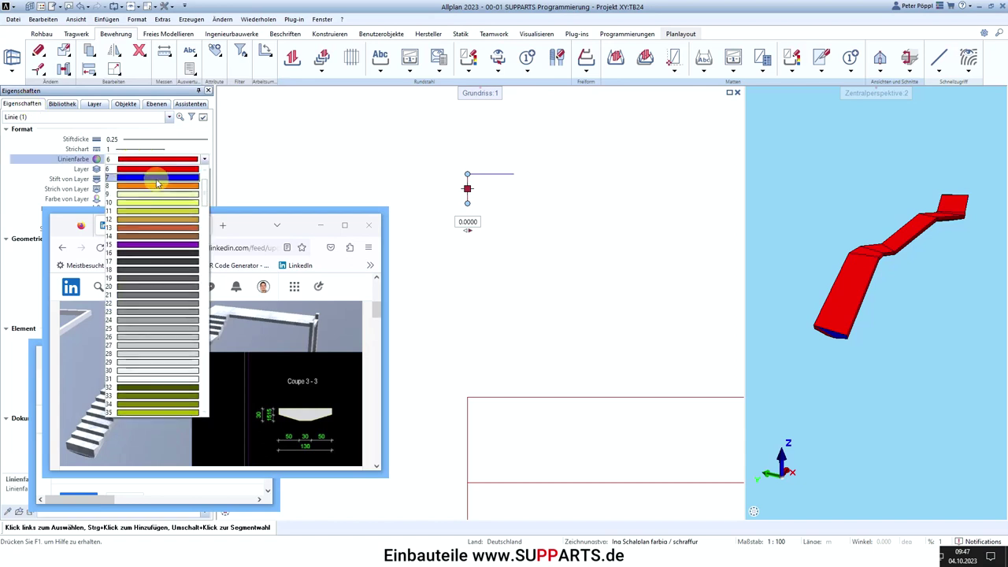
pyautogui.click(154, 178)
pyautogui.press('Escape')
pyautogui.moveTo(300, 227); pyautogui.dragTo(1007, 189)
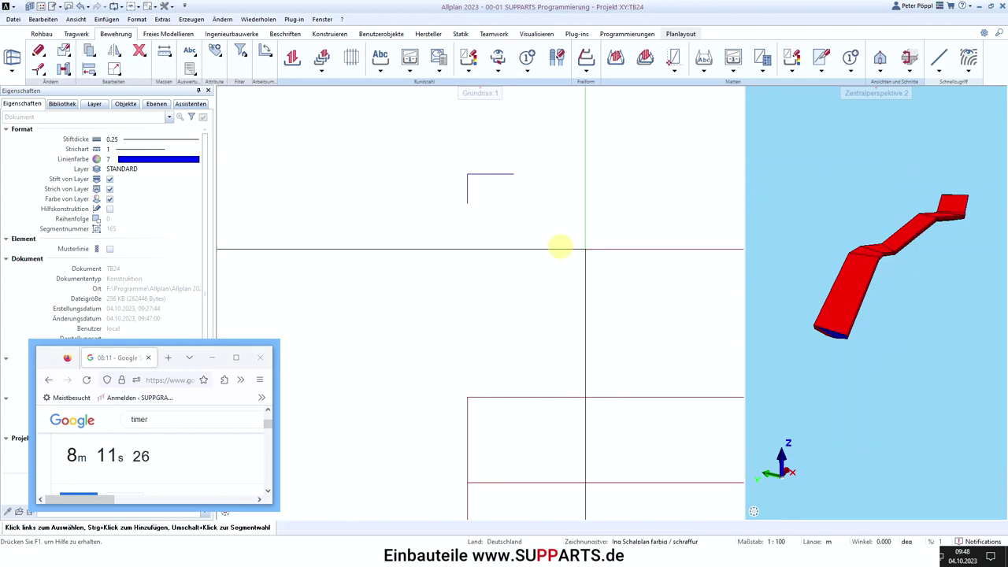
# Step: Copy the riser and tread ten times, from the riser's lower end to the tread's free end, to build the stepped profile
pyautogui.scroll(-3, 513, 221)
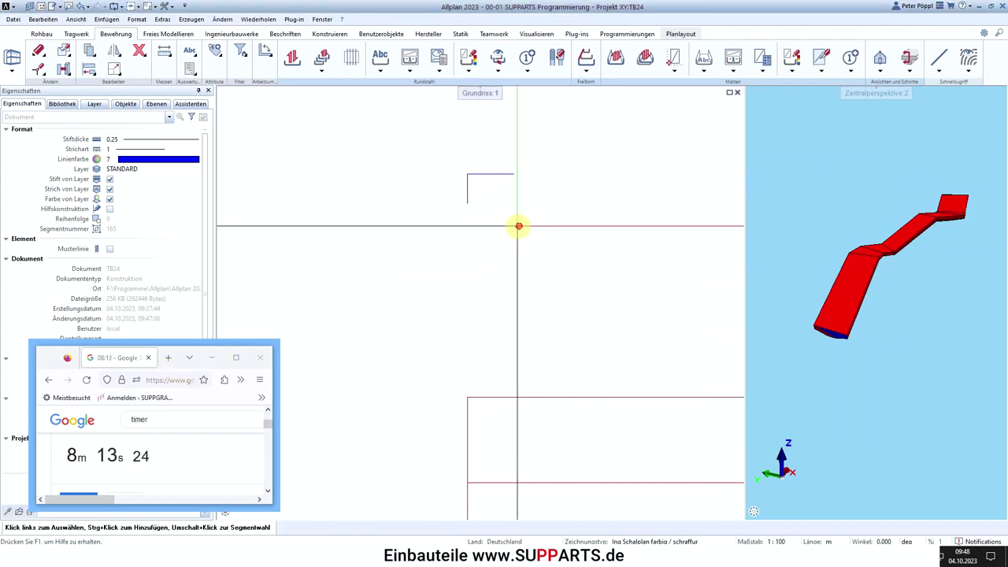
pyautogui.hotkey('ctrl', 'c')
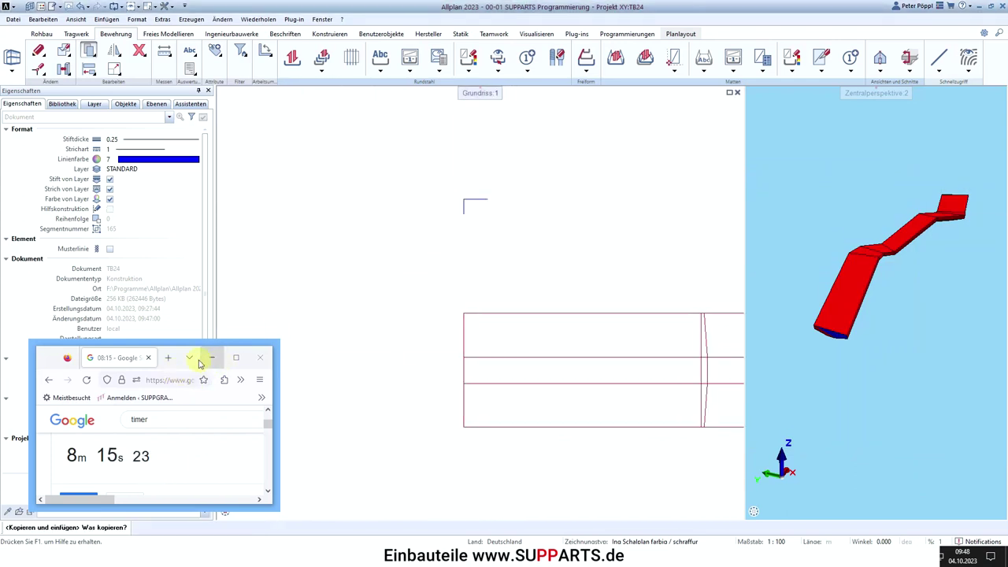
pyautogui.moveTo(65, 358); pyautogui.dragTo(63, 272)
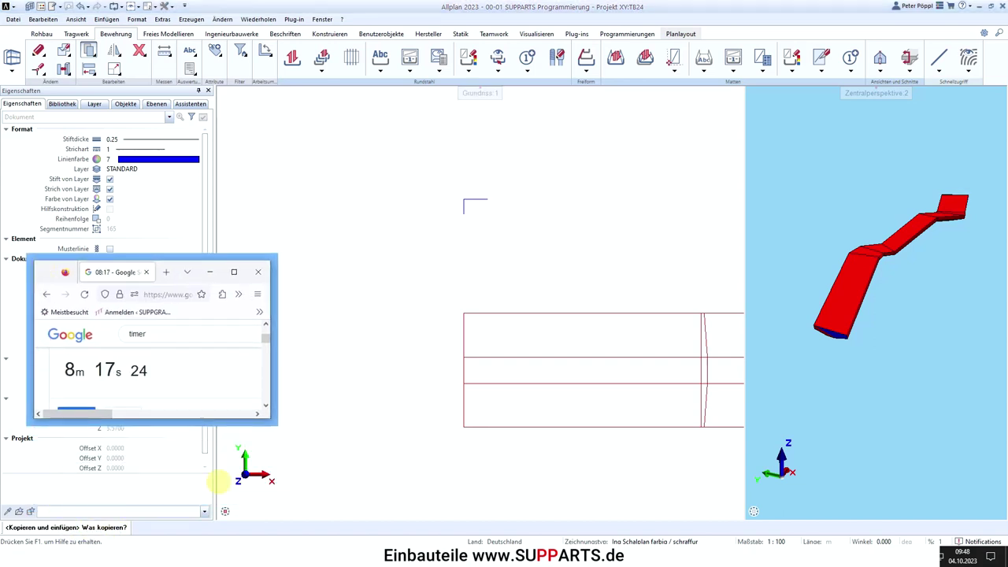
pyautogui.moveTo(439, 186); pyautogui.dragTo(507, 237)
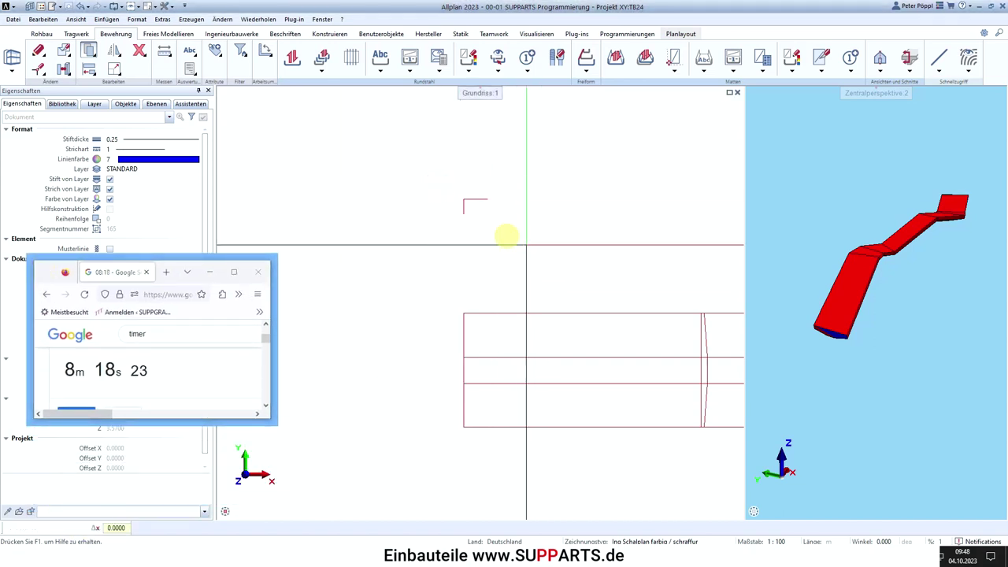
pyautogui.click(464, 214)
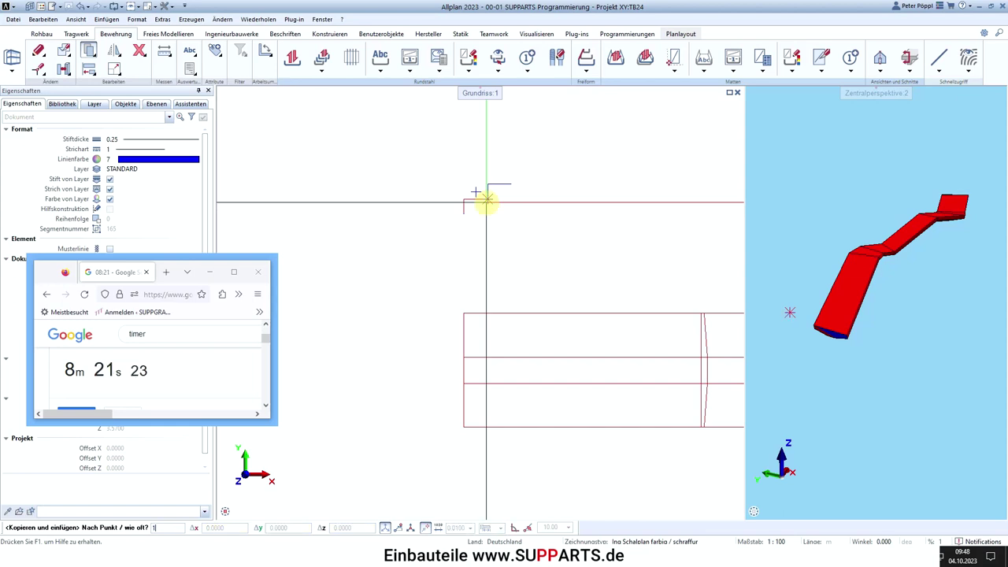
pyautogui.click(486, 202)
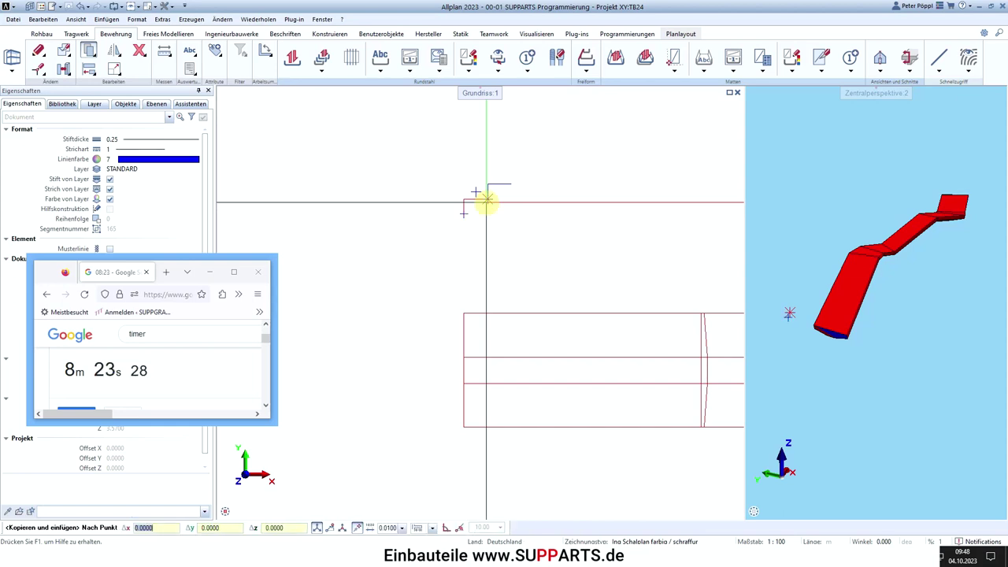
pyautogui.click(487, 201)
pyautogui.press('Escape')
pyautogui.press('Escape')
pyautogui.scroll(-3, 480, 213)
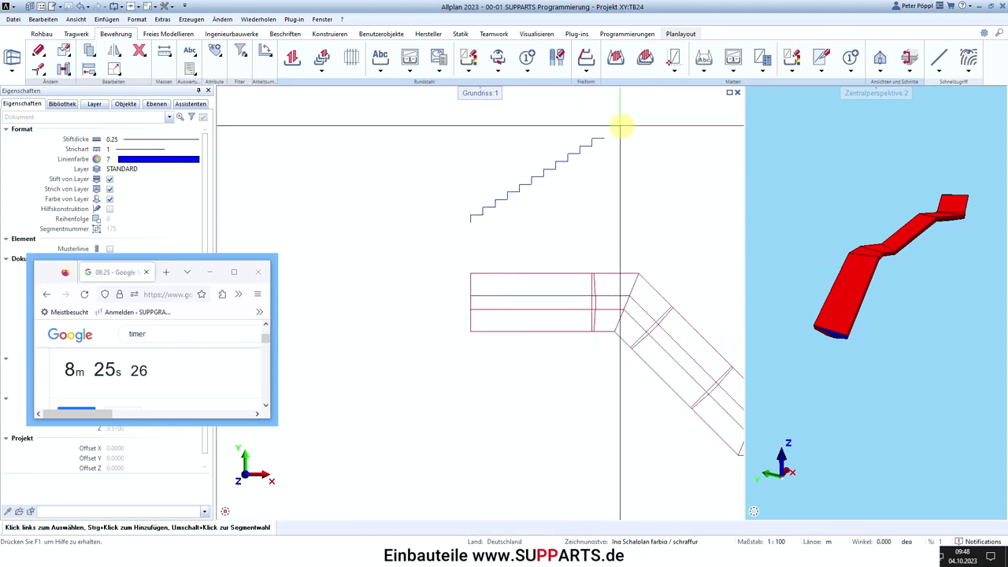
# Step: Align the system angle with the pitch of the steps and draw the flight's soffit line parallel beneath them
pyautogui.scroll(2, 623, 123)
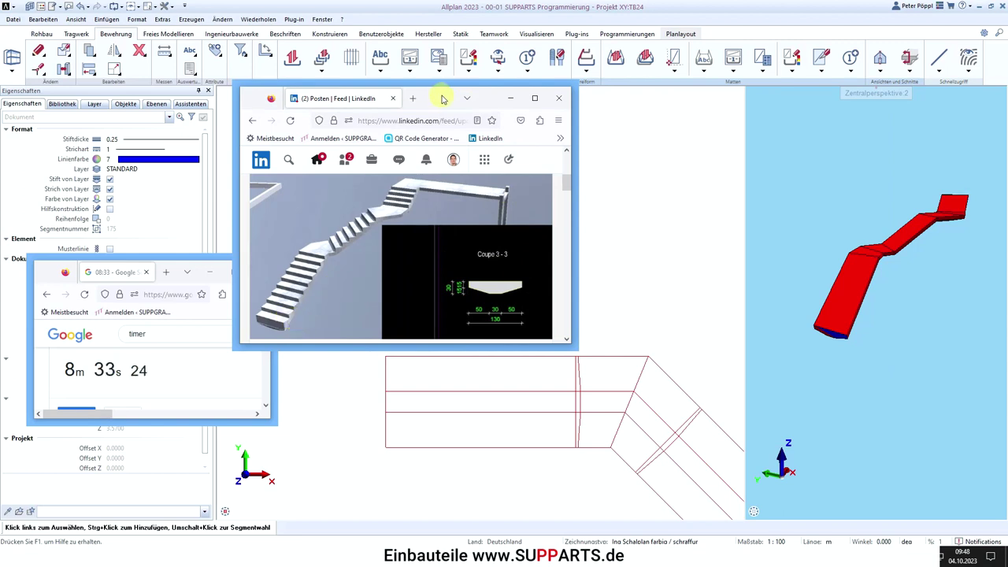
pyautogui.click(266, 53)
pyautogui.click(384, 277)
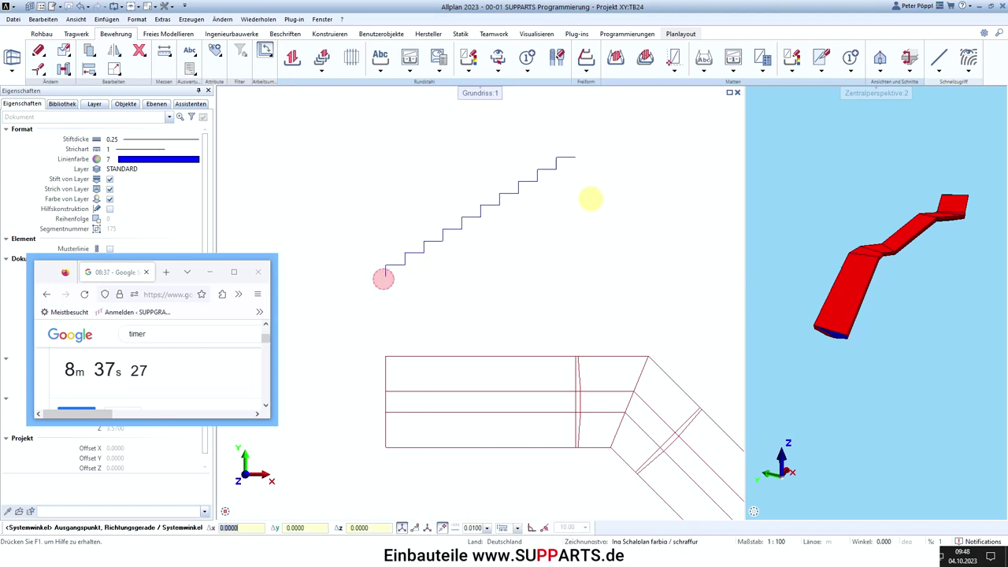
pyautogui.click(574, 155)
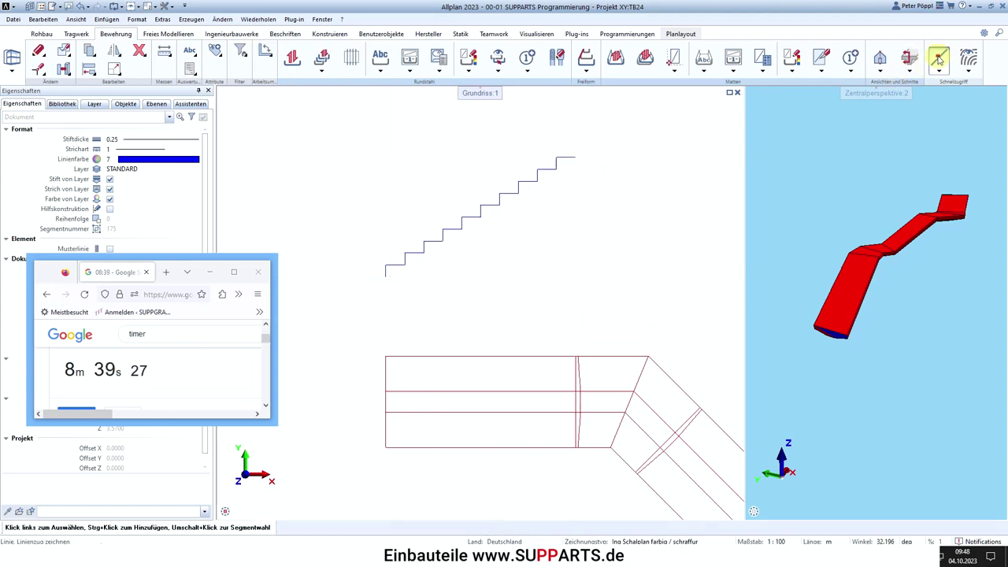
pyautogui.click(939, 60)
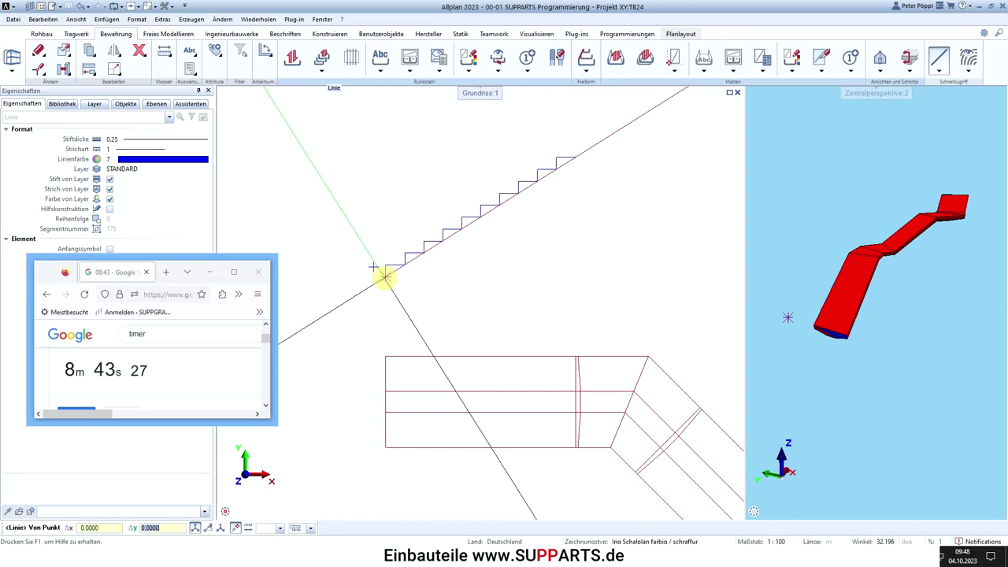
pyautogui.click(379, 273)
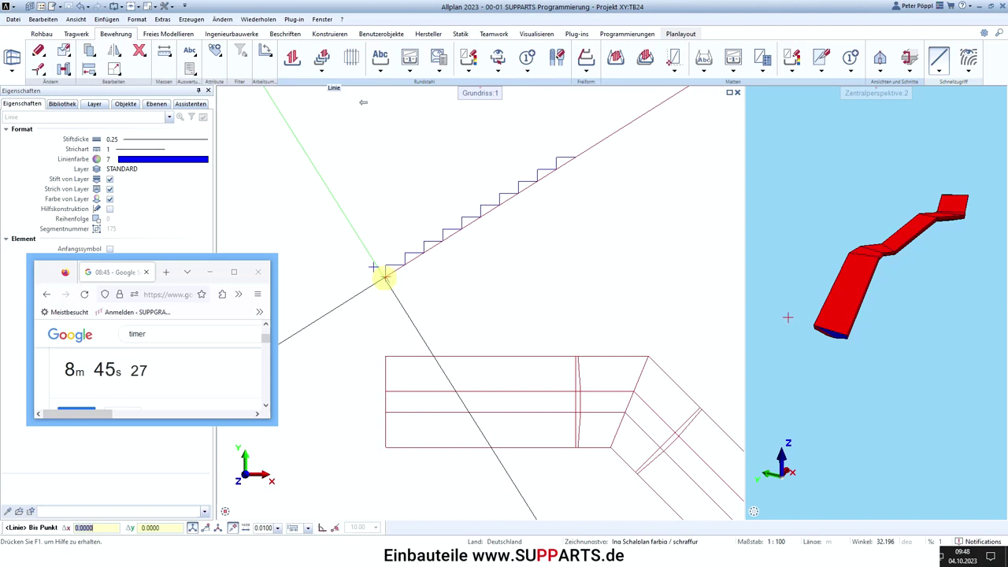
pyautogui.click(579, 169)
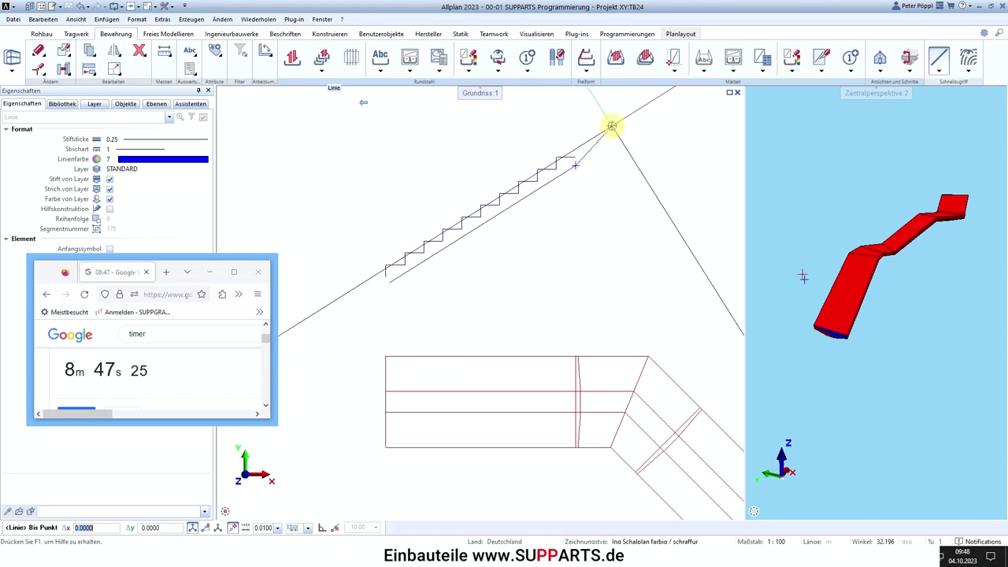
pyautogui.scroll(3, 583, 158)
pyautogui.scroll(-2, 642, 216)
pyautogui.scroll(2, 640, 216)
pyautogui.press('Escape')
pyautogui.scroll(3, 605, 179)
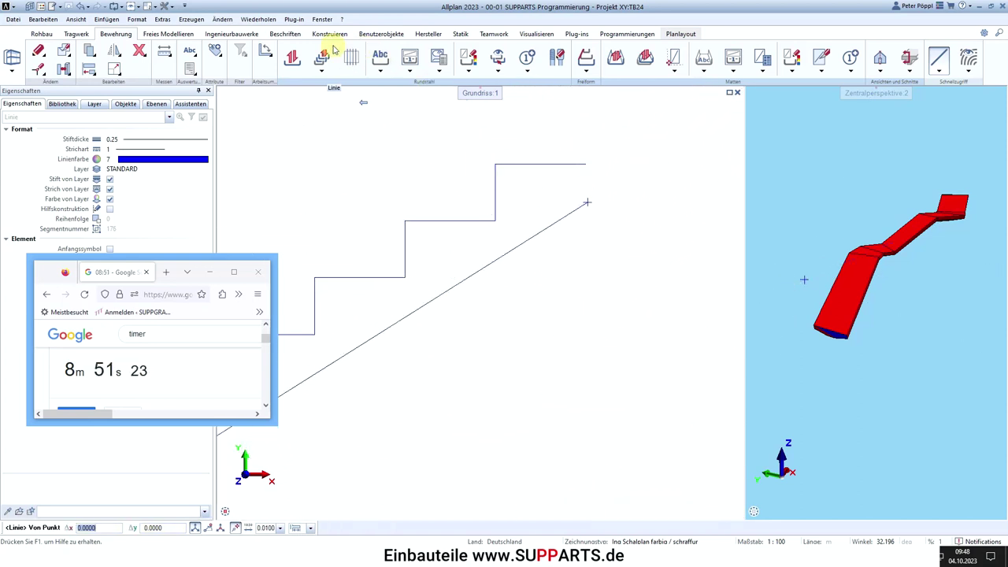
# Step: Set the system angle to 0 and trim the first riser and the soffit line to a common corner
pyautogui.click(264, 52)
pyautogui.write('0')
pyautogui.press('Return')
pyautogui.scroll(-3, 642, 155)
pyautogui.press('Escape')
pyautogui.scroll(-3, 613, 251)
pyautogui.scroll(3, 445, 313)
pyautogui.press('v')
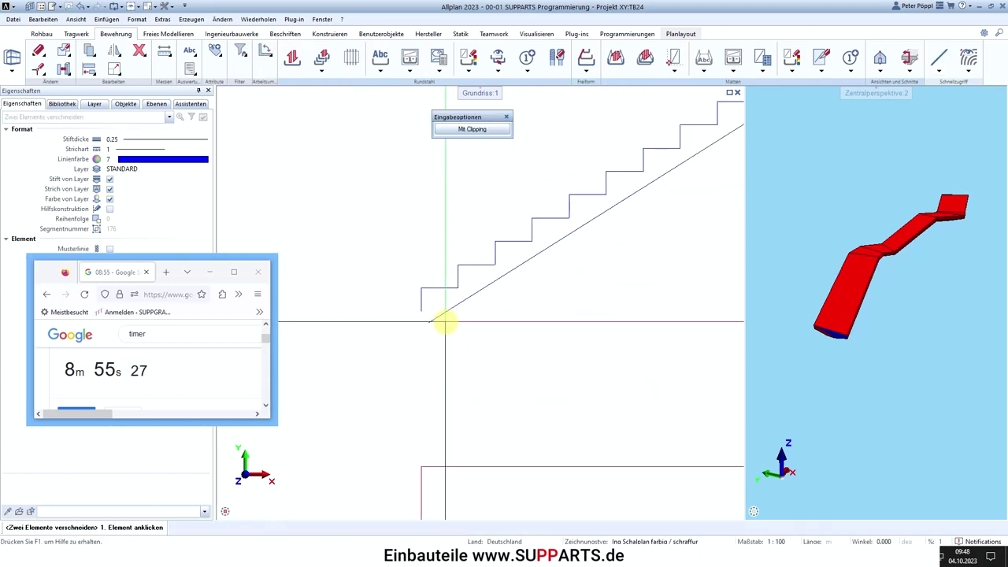
pyautogui.scroll(-2, 420, 299)
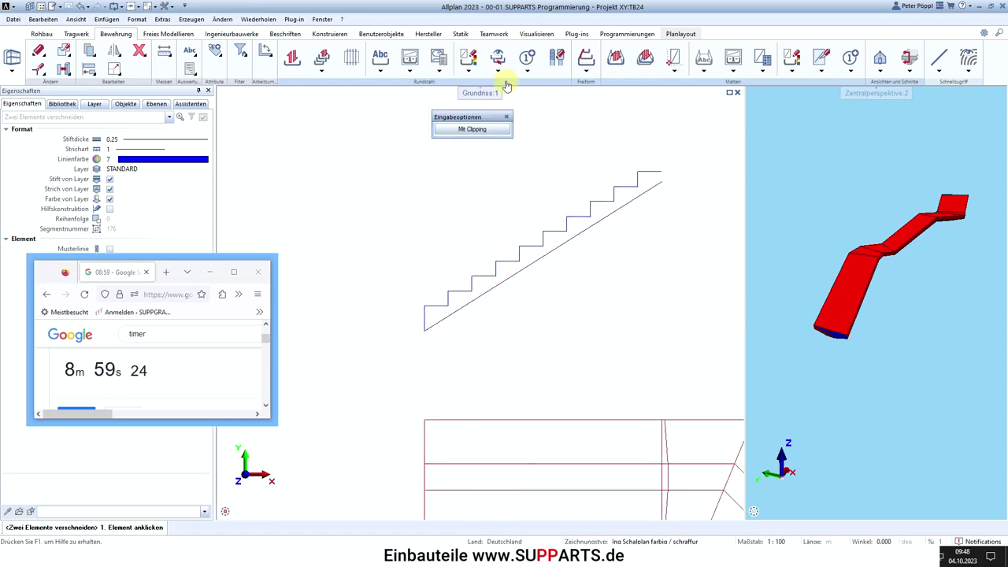
pyautogui.press('Escape')
# Step: Draw a vertical line down from the end of the top tread across the soffit line, using the existing step line's format
pyautogui.rightClick(645, 196)
pyautogui.rightClick(645, 196)
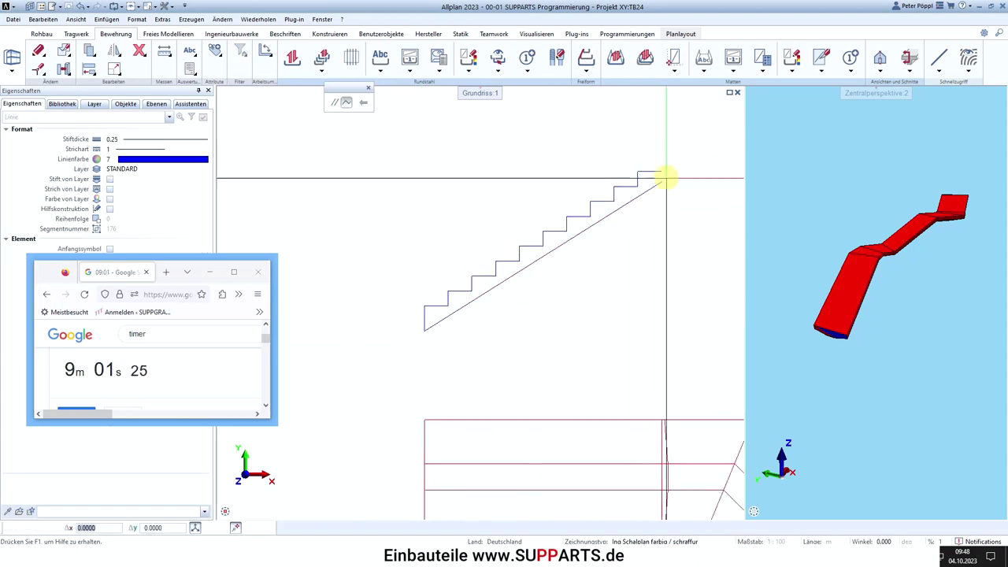
pyautogui.click(661, 171)
pyautogui.click(664, 206)
pyautogui.press('Escape')
pyautogui.press('Escape')
# Step: Delete the part of the vertical end line that projects below the soffit line
pyautogui.scroll(6, 668, 175)
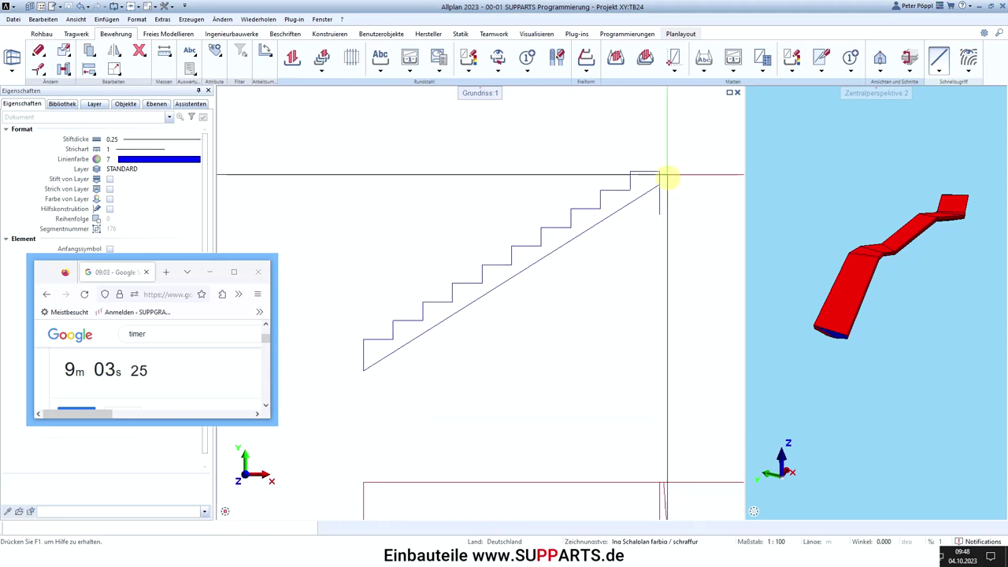
pyautogui.press('e')
pyautogui.scroll(3, 630, 218)
pyautogui.click(623, 234)
pyautogui.scroll(-5, 631, 212)
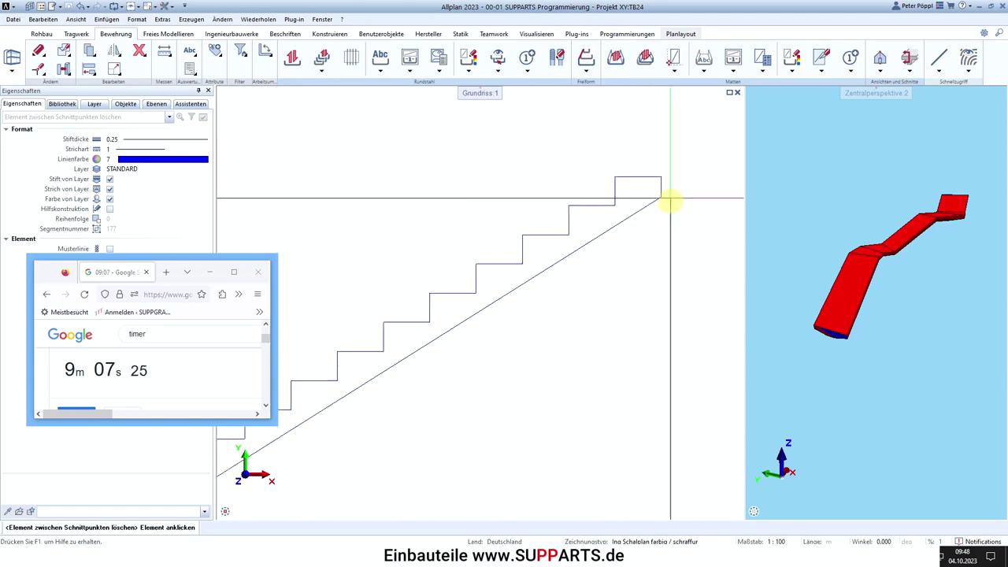
pyautogui.scroll(5, 513, 301)
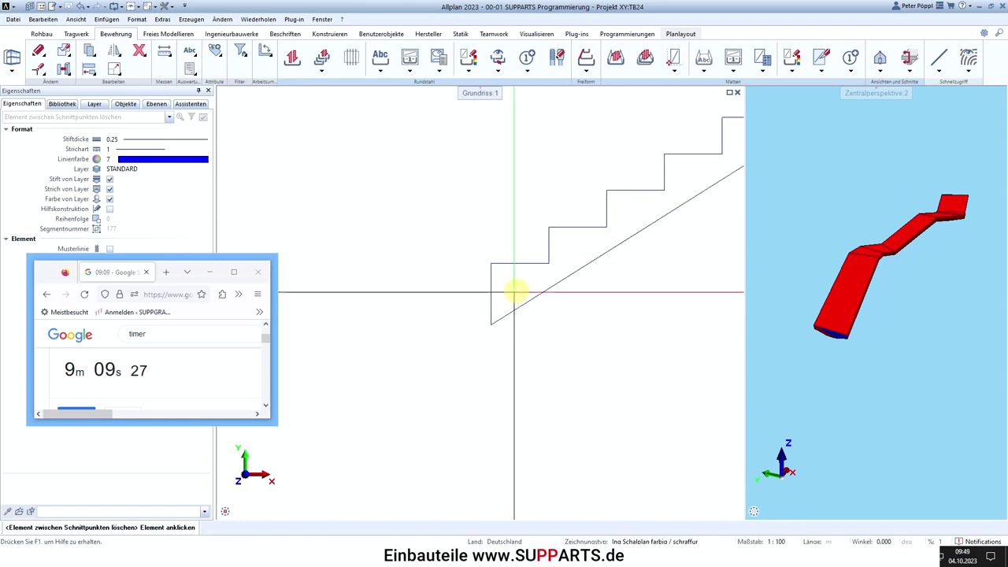
pyautogui.scroll(3, 517, 288)
pyautogui.press('Escape')
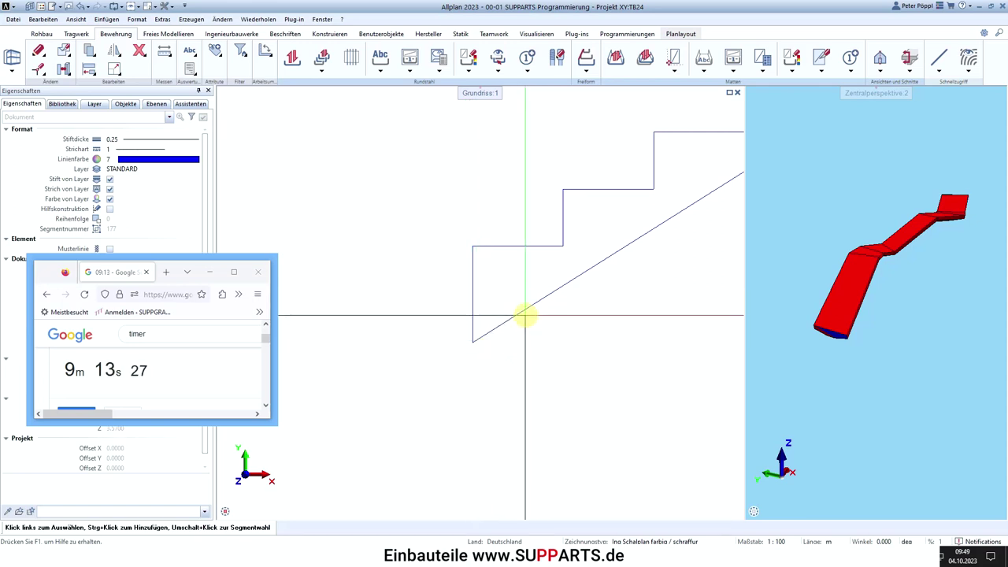
# Step: Draw a horizontal base line beneath the first step and delete the riser and soffit line ends projecting below it
pyautogui.rightClick(526, 313)
pyautogui.rightClick(526, 313)
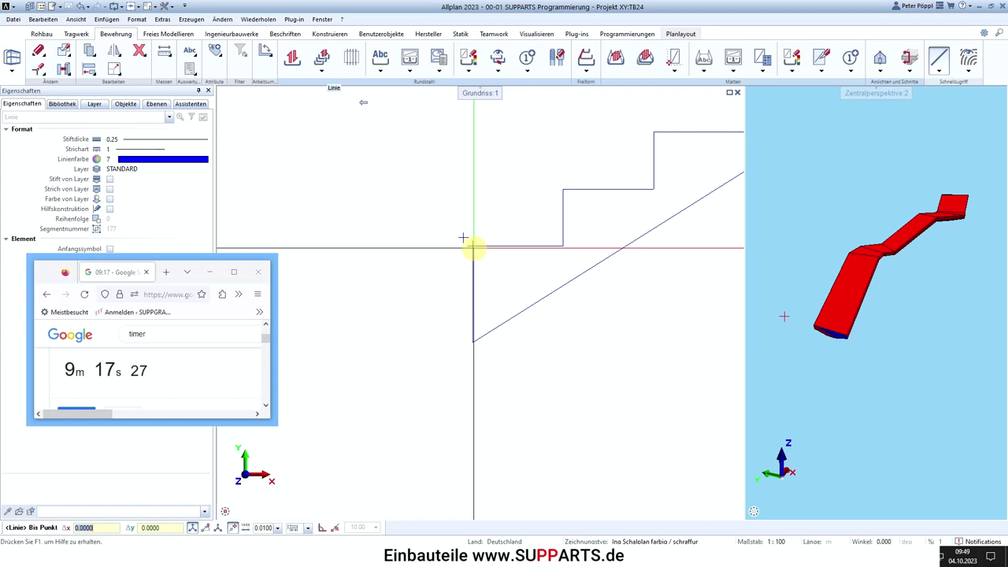
pyautogui.click(576, 315)
pyautogui.press('Escape')
pyautogui.press('e')
pyautogui.click(554, 304)
pyautogui.click(518, 313)
pyautogui.press('Escape')
# Step: Create a slab (Decke) from the closed flight outline, using the stair element of the SUPPGRADE assistant as template
pyautogui.click(189, 104)
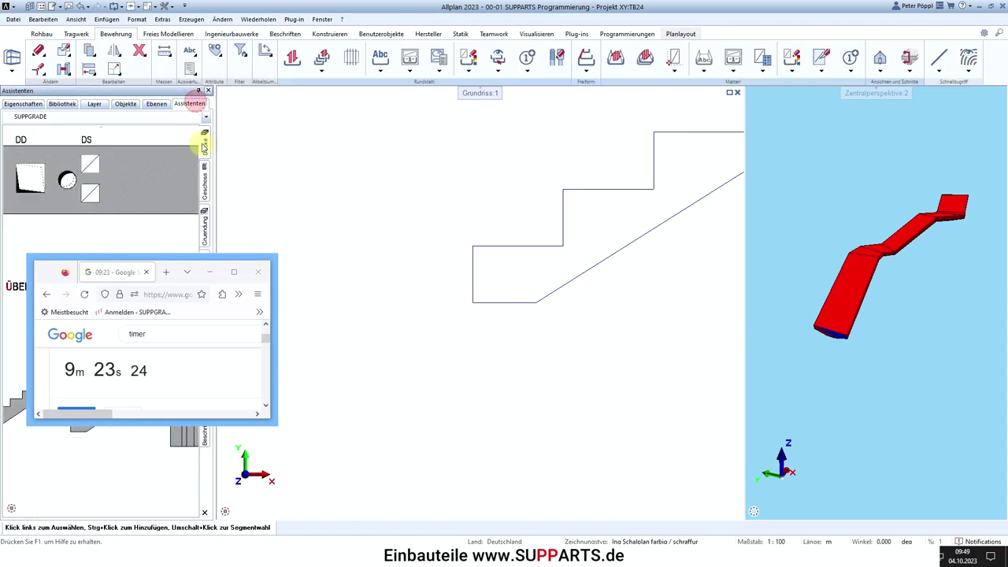
pyautogui.moveTo(69, 277); pyautogui.dragTo(87, 175)
pyautogui.doubleClick(115, 408)
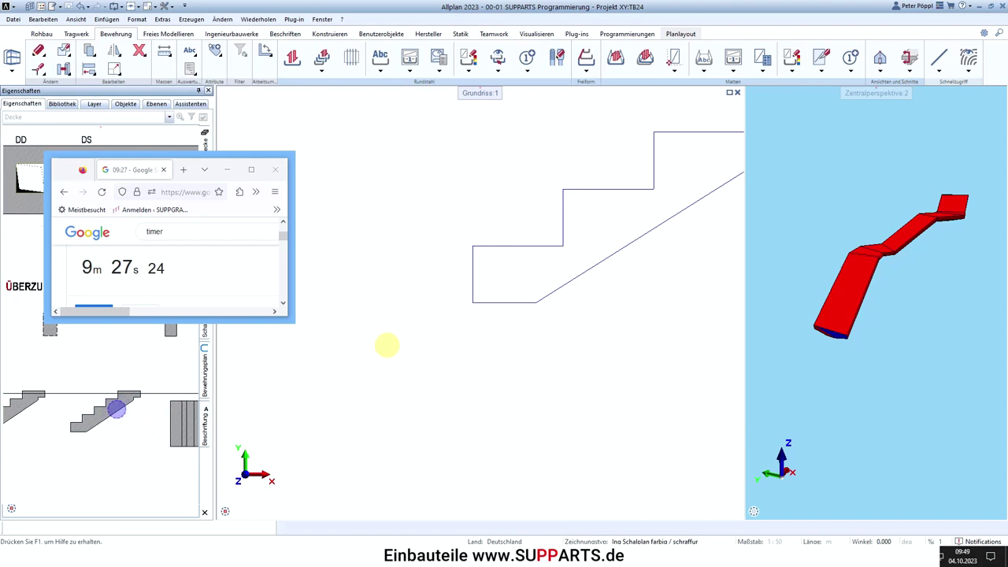
pyautogui.click(526, 278)
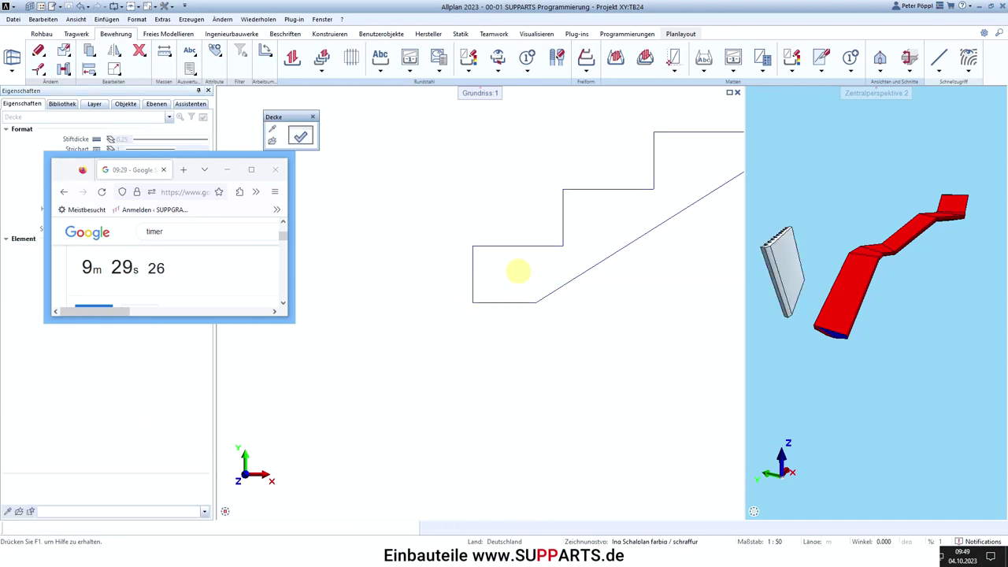
pyautogui.press('Escape')
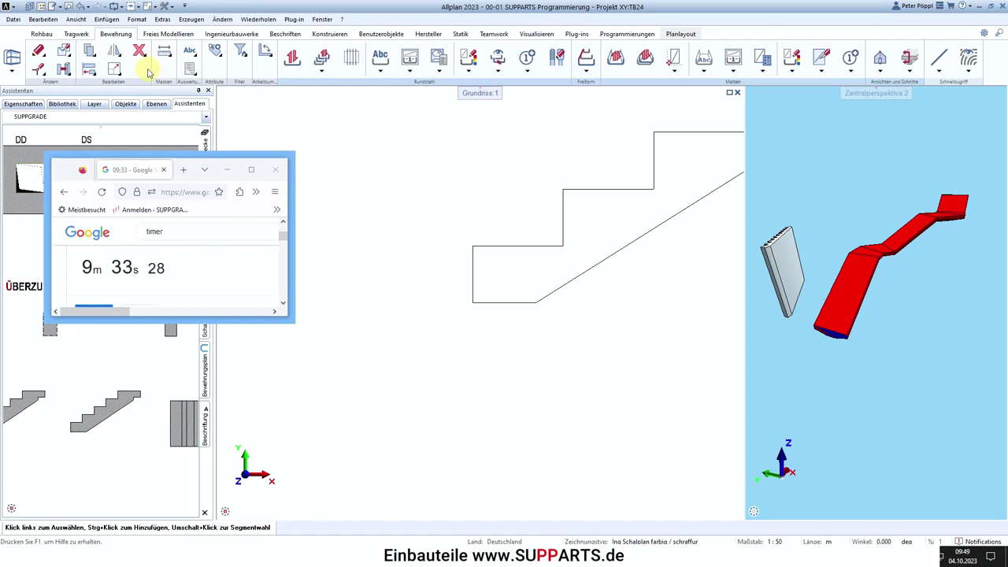
# Step: Convert the stair slab into a 3D solid with the conversion type Architektur, Mengenkörper in 3D-Körper
pyautogui.click(69, 69)
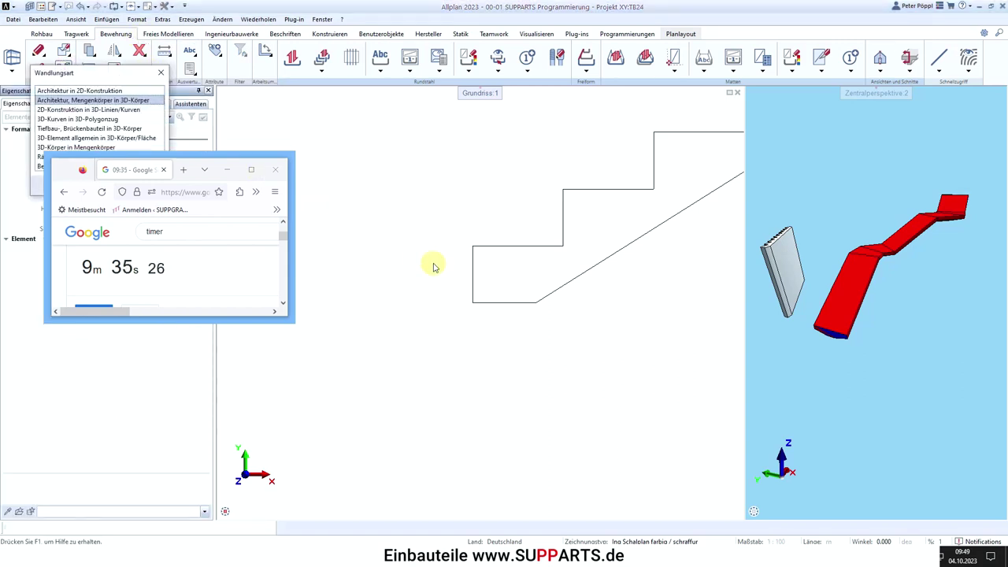
pyautogui.moveTo(111, 74); pyautogui.dragTo(228, 19)
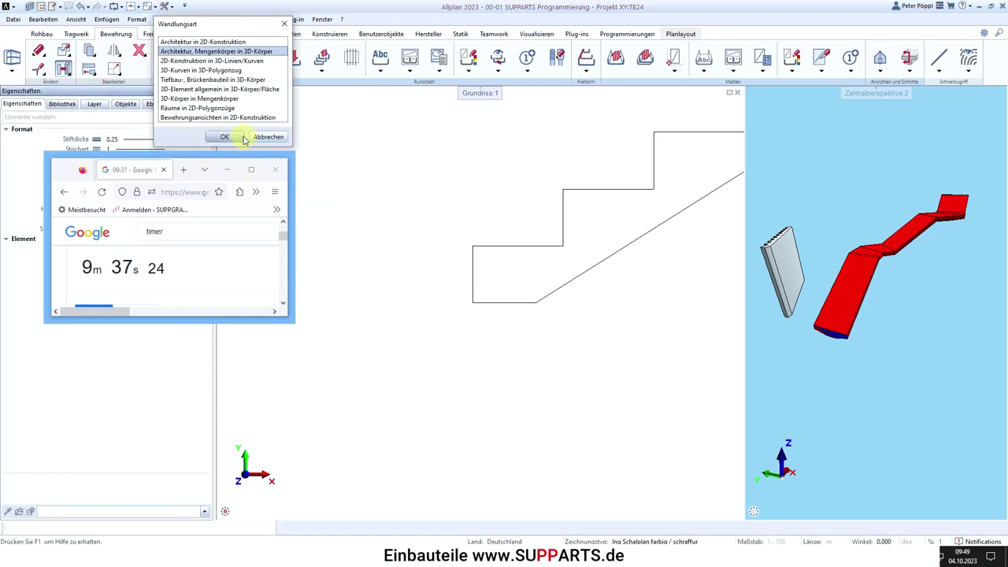
pyautogui.click(244, 135)
pyautogui.click(513, 278)
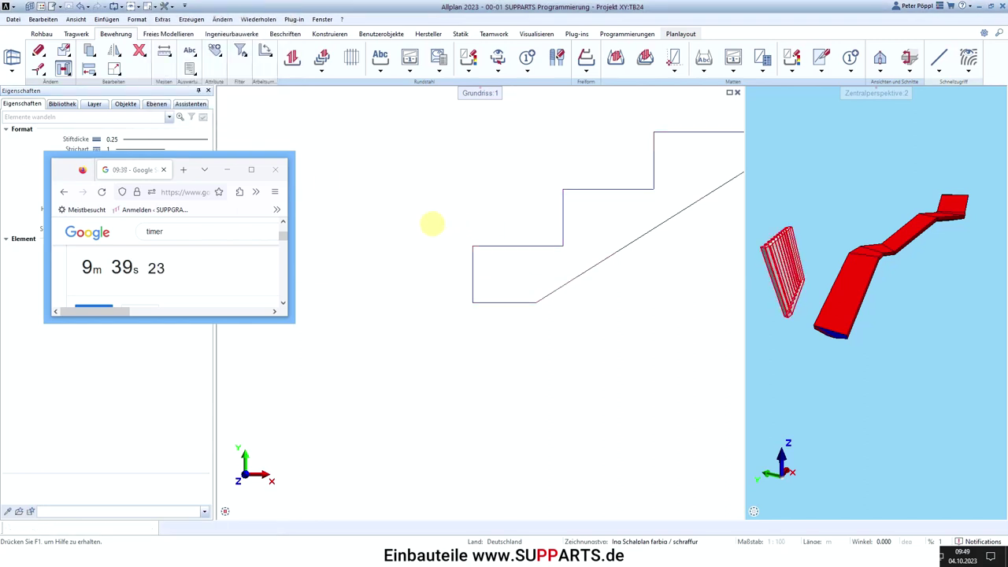
pyautogui.scroll(-5, 432, 229)
pyautogui.press('Escape')
# Step: Move the 3D flight solid off its 2D outline and delete the outline lines left behind
pyautogui.press('v')
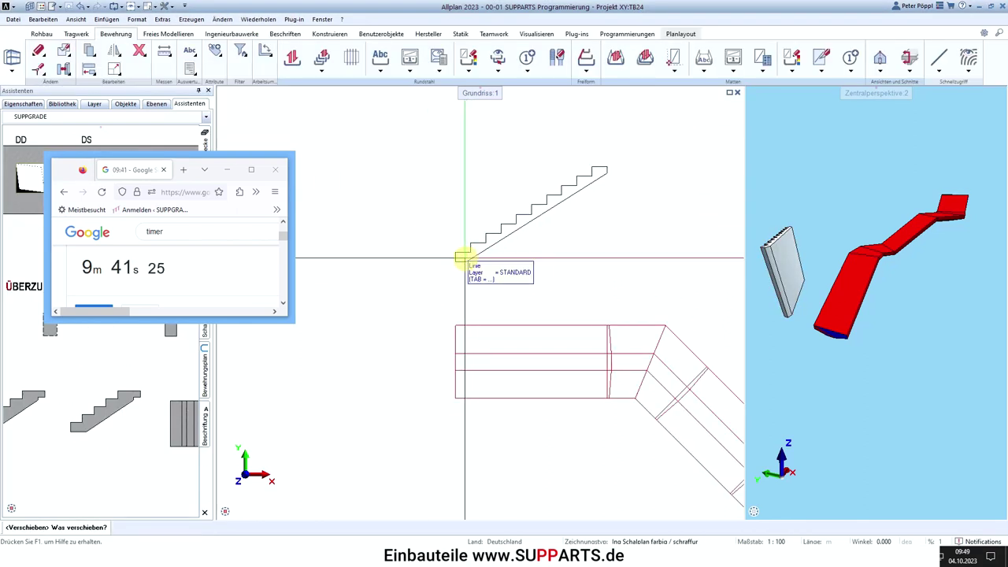
pyautogui.click(359, 180)
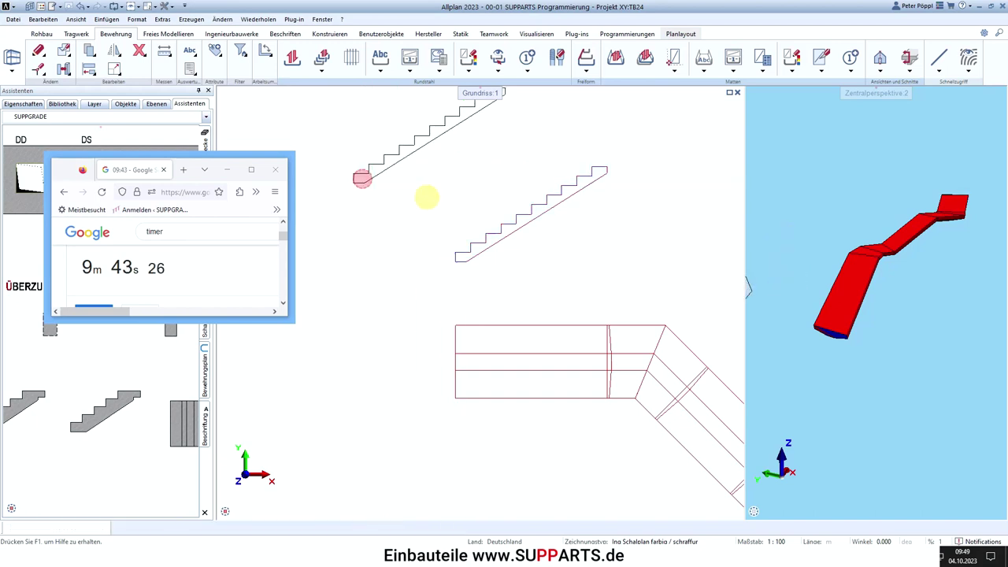
pyautogui.press('Delete')
pyautogui.moveTo(443, 214); pyautogui.dragTo(525, 272)
pyautogui.moveTo(504, 145)
pyautogui.mouseDown()
pyautogui.moveTo(631, 234)
pyautogui.moveTo(561, 166)
pyautogui.mouseUp()
pyautogui.scroll(-2, 847, 302)
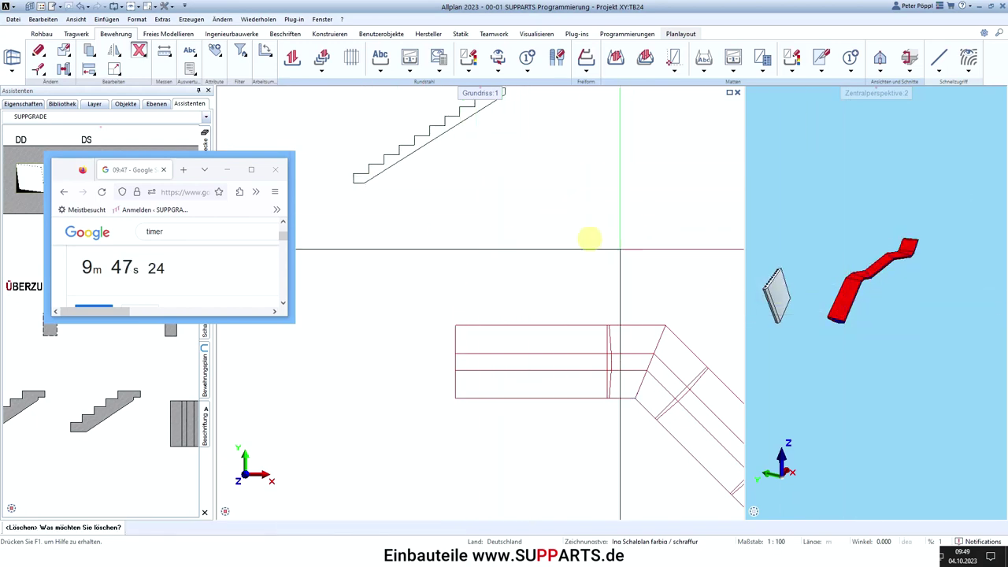
pyautogui.press('Escape')
# Step: Rotate the flight solid in 3D about the X direction so that it stands upright with its treads facing up
pyautogui.scroll(-3, 539, 244)
pyautogui.press('d')
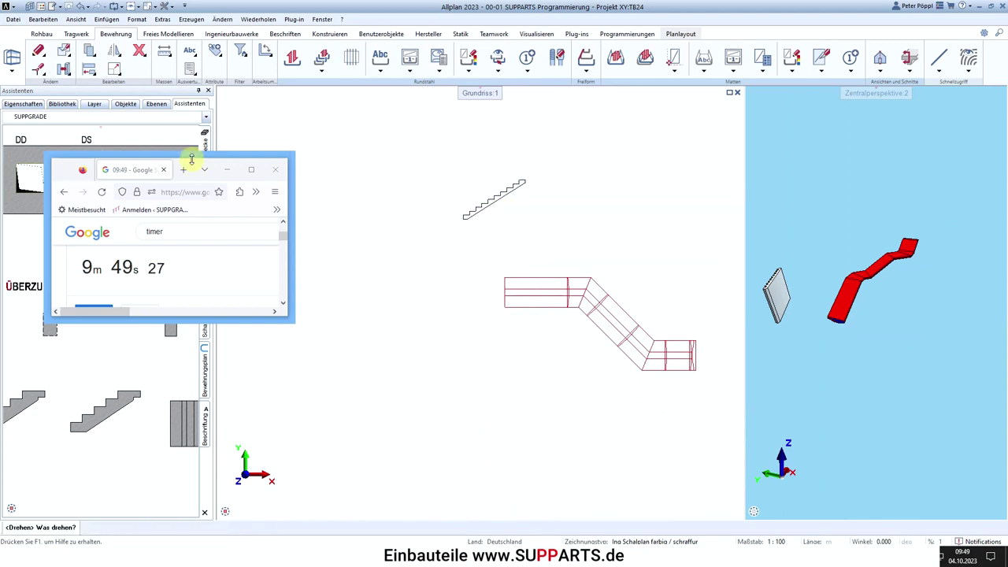
pyautogui.moveTo(81, 171); pyautogui.dragTo(113, 275)
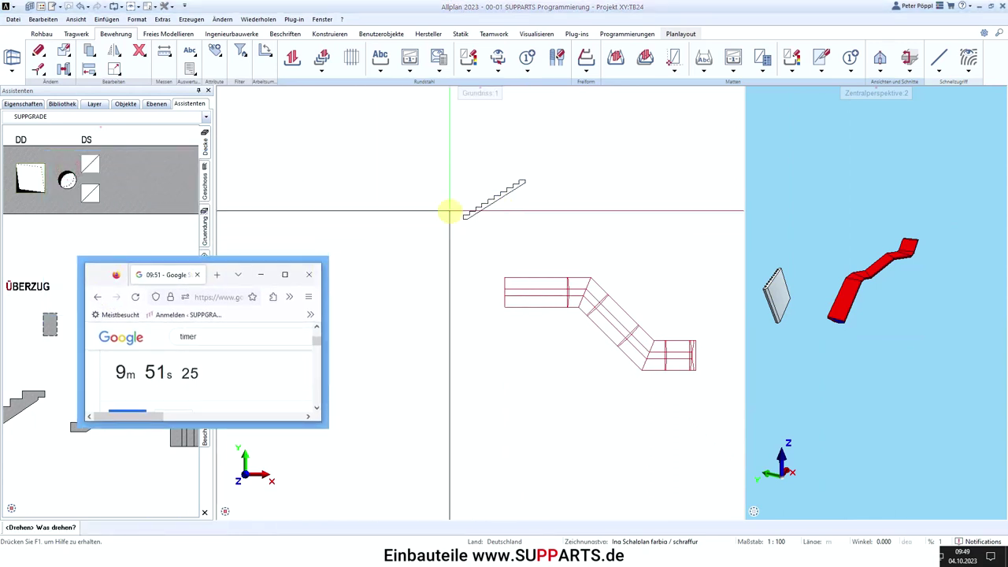
pyautogui.hotkey('ctrl', 'd')
pyautogui.press('Escape')
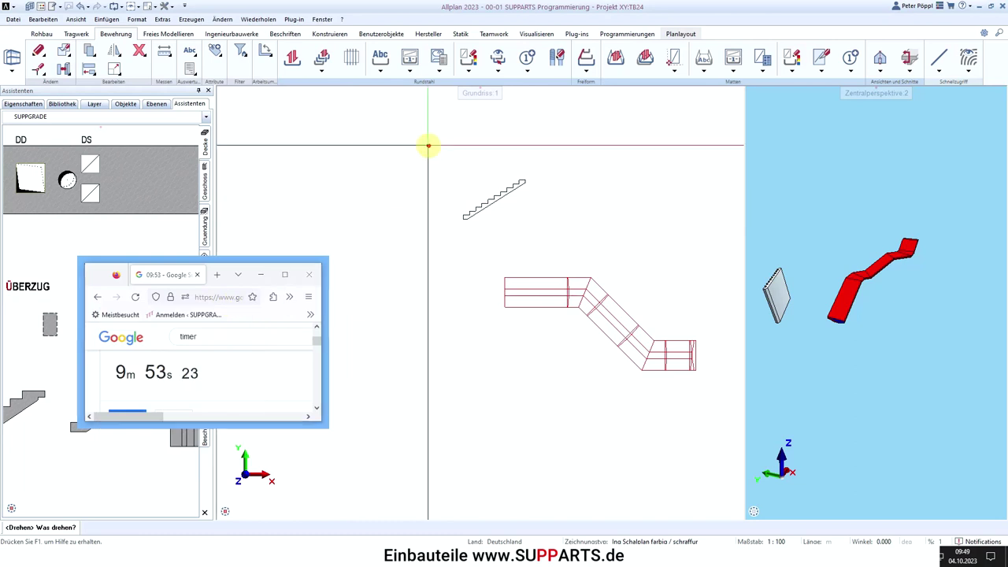
pyautogui.click(428, 147)
pyautogui.hotkey('ctrl', 'd')
pyautogui.click(391, 106)
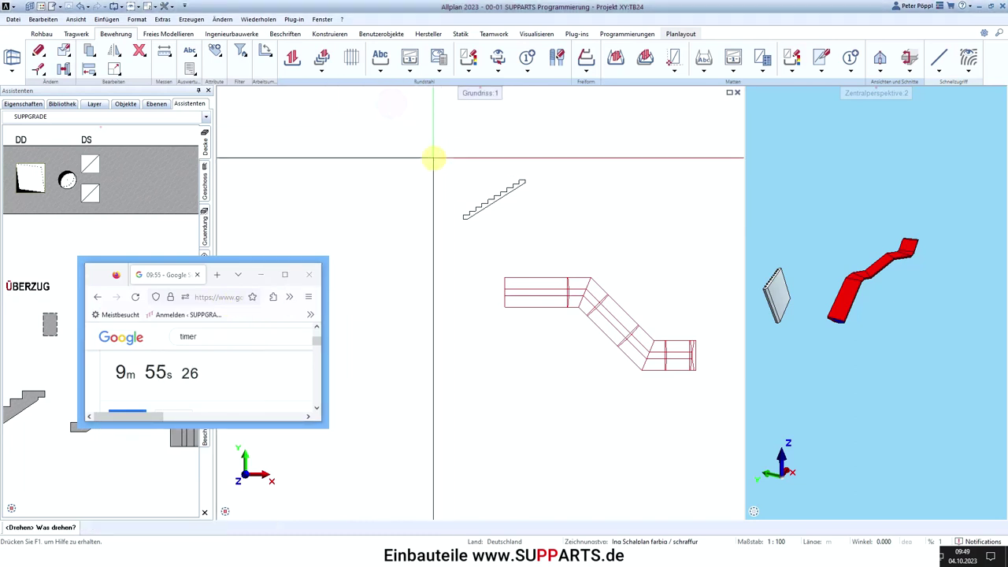
pyautogui.moveTo(434, 158); pyautogui.dragTo(570, 241)
pyautogui.click(543, 229)
pyautogui.press('Return')
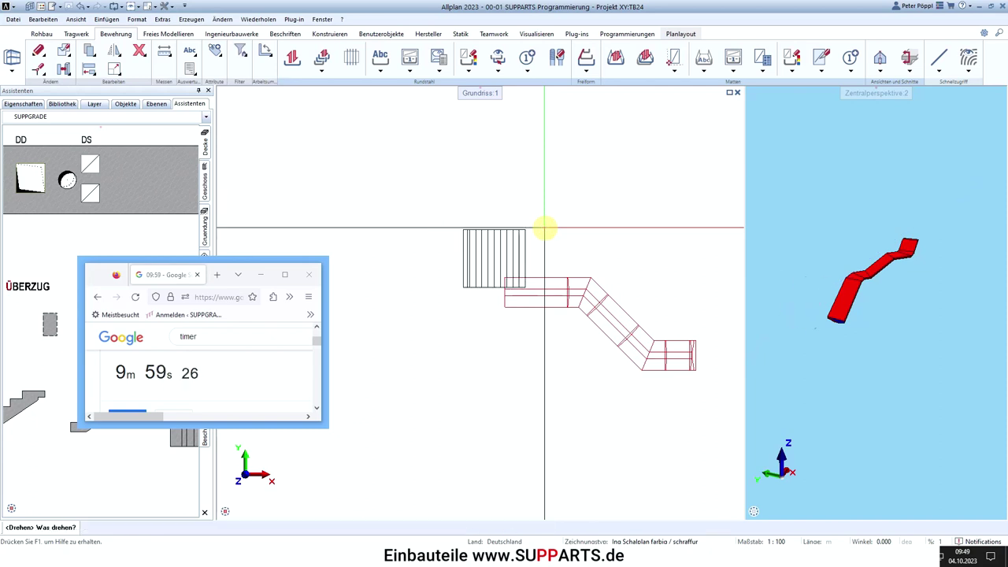
# Step: Move the flight clear of the red extruded body in plan and shift its far-edge points to match that body's width
pyautogui.press('Escape')
pyautogui.press('v')
pyautogui.click(562, 189)
pyautogui.press('Escape')
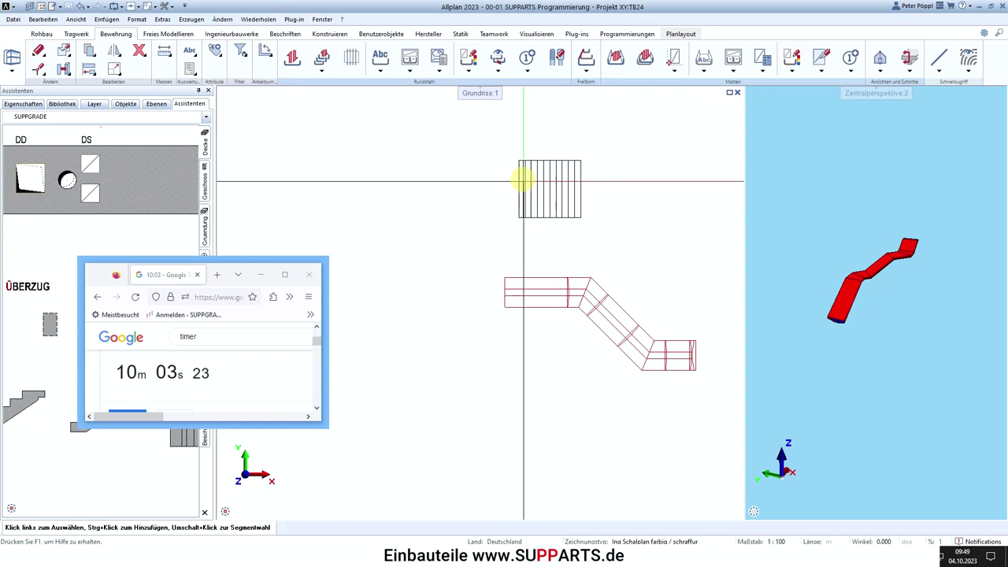
pyautogui.press('p')
pyautogui.moveTo(490, 149); pyautogui.dragTo(615, 172)
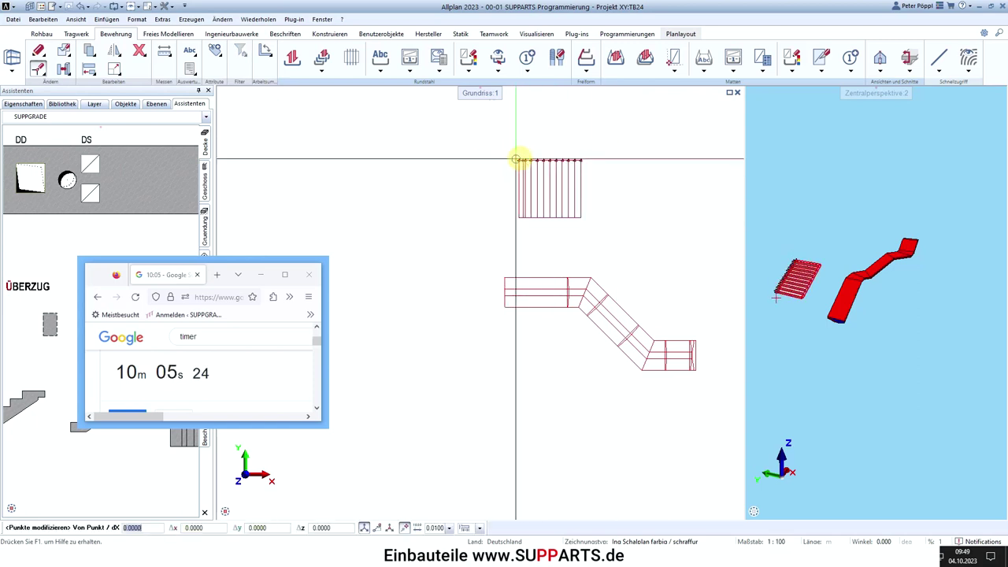
pyautogui.click(519, 216)
# Step: Move the flight by its lower front corner onto the bottom corner of the red body's first inclined section
pyautogui.press('v')
pyautogui.scroll(3, 804, 304)
pyautogui.click(802, 294)
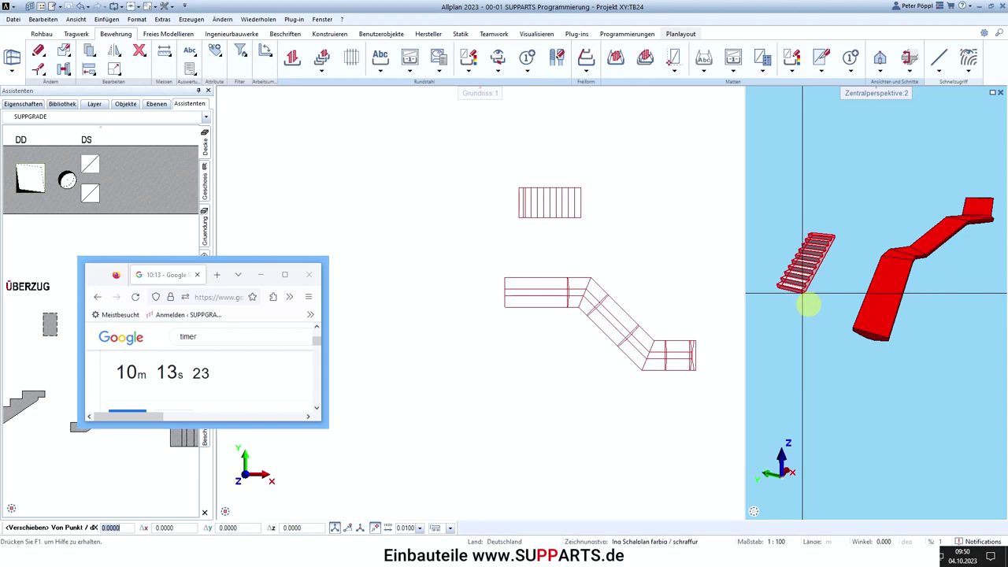
pyautogui.scroll(2, 802, 290)
pyautogui.click(797, 289)
pyautogui.scroll(2, 968, 367)
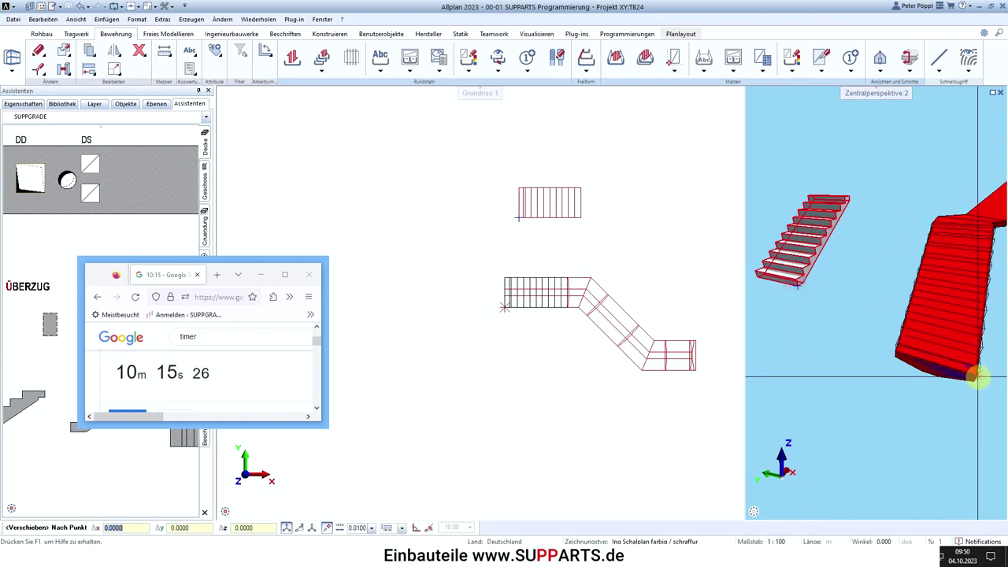
pyautogui.click(969, 381)
pyautogui.scroll(-3, 887, 360)
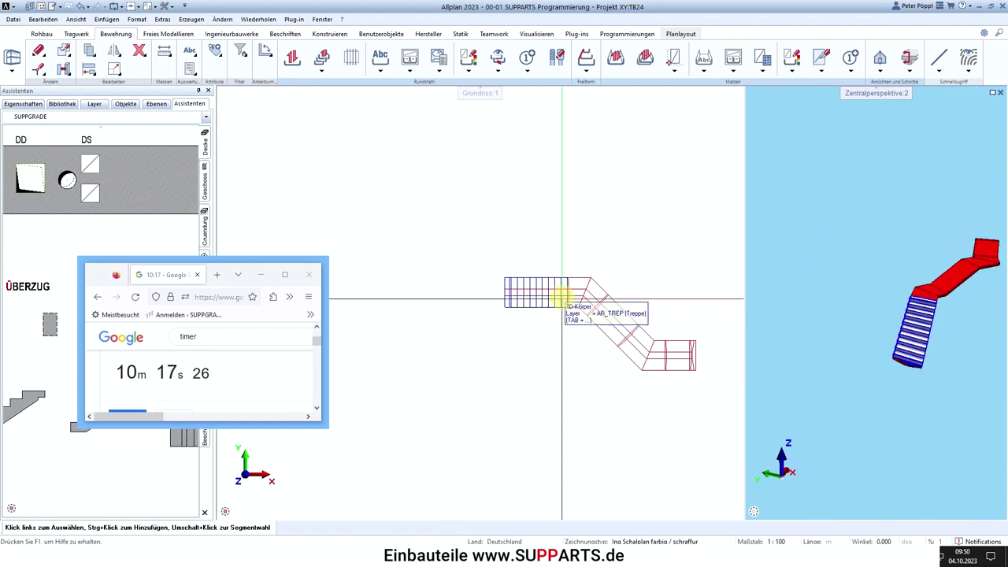
# Step: Copy the flight twice, placing both copies in the free area below the red body in plan
pyautogui.click(558, 302)
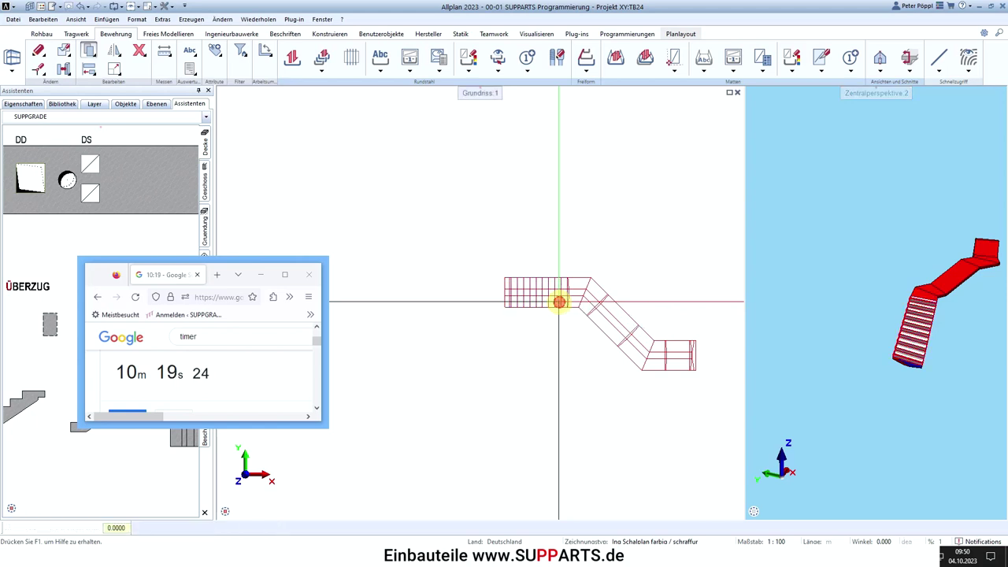
pyautogui.click(558, 302)
pyautogui.scroll(-3, 527, 295)
pyautogui.click(611, 342)
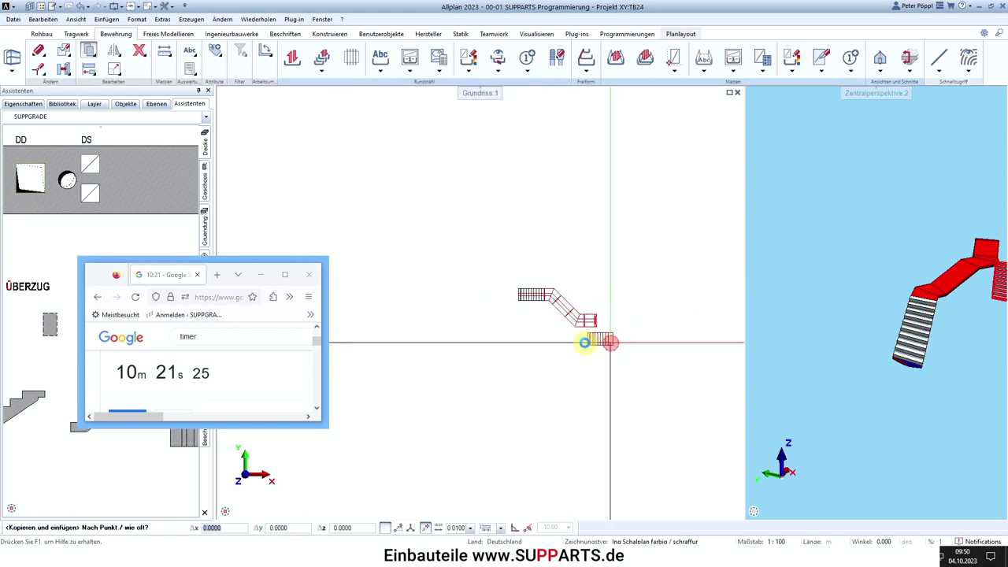
pyautogui.click(559, 339)
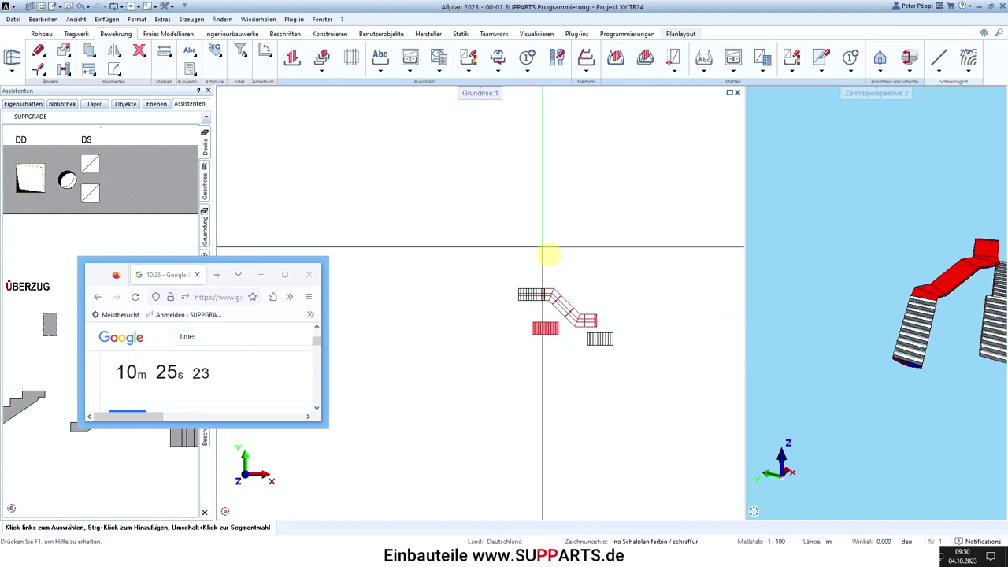
# Step: Rotate one flight copy in plan so that it runs parallel to the red body's diagonal section
pyautogui.press('d')
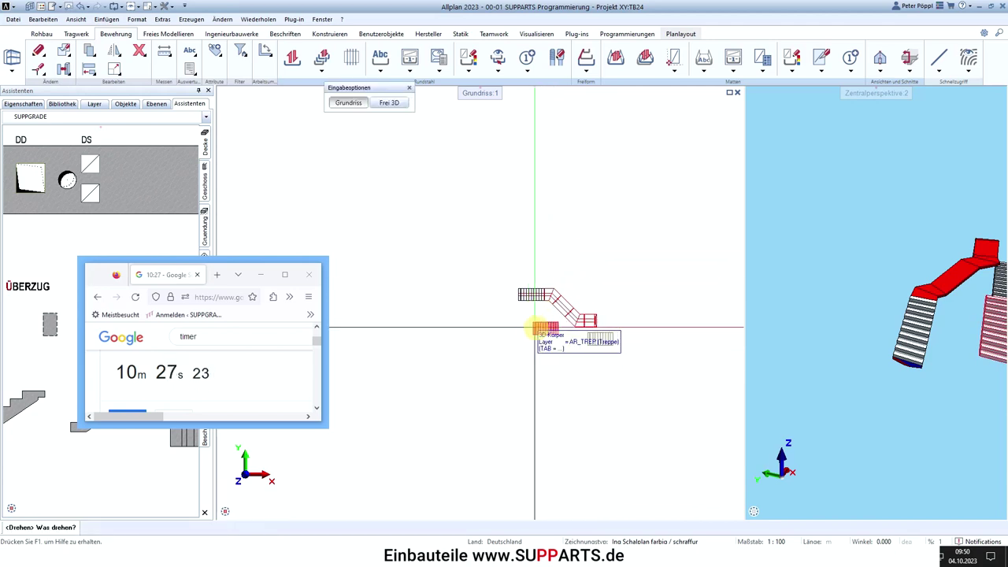
pyautogui.click(538, 324)
pyautogui.click(561, 318)
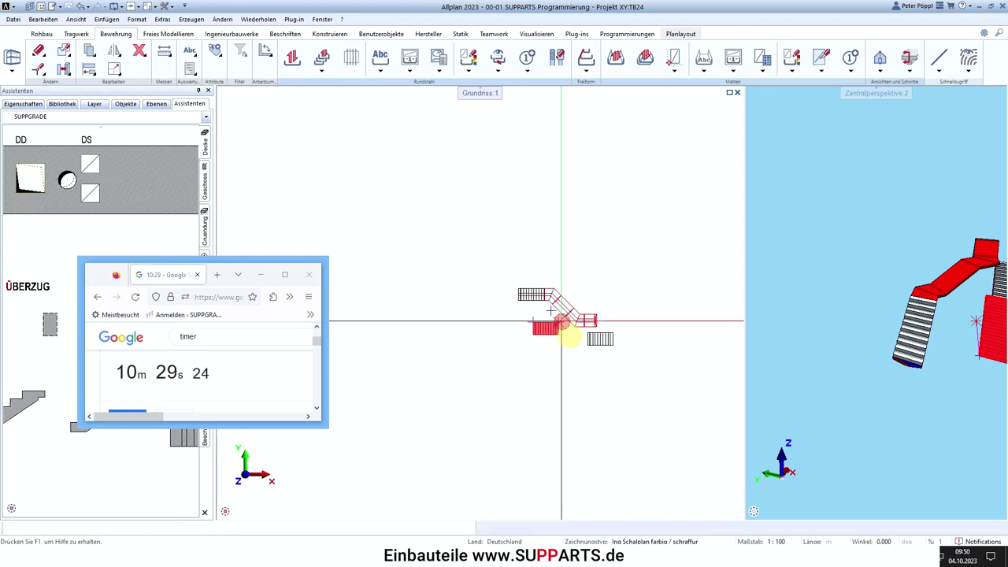
pyautogui.click(576, 367)
# Step: Move the rotated flight in plan by its lower corner to the start of the diagonal inclined section
pyautogui.scroll(3, 555, 342)
pyautogui.press('v')
pyautogui.click(525, 332)
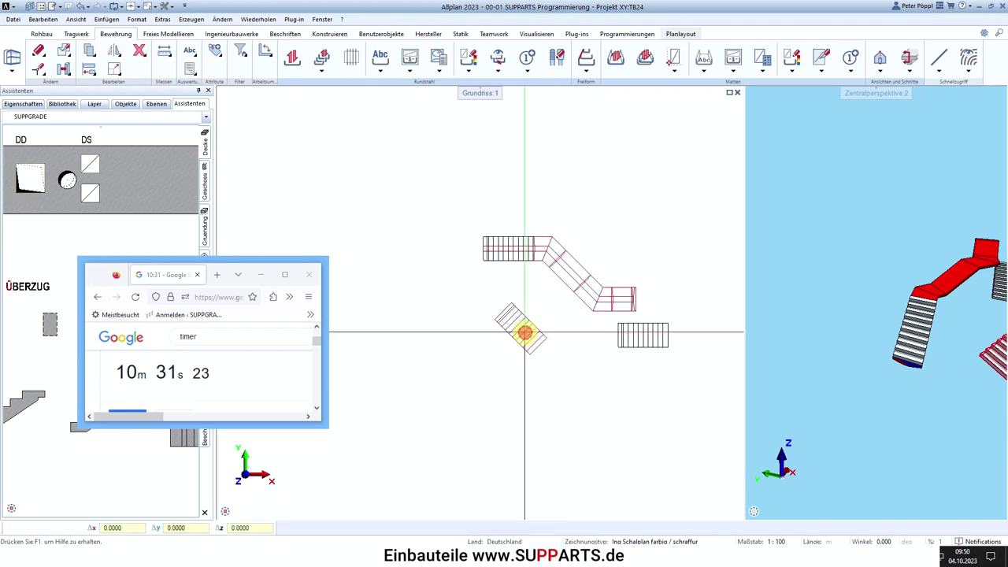
pyautogui.click(495, 319)
pyautogui.scroll(2, 512, 303)
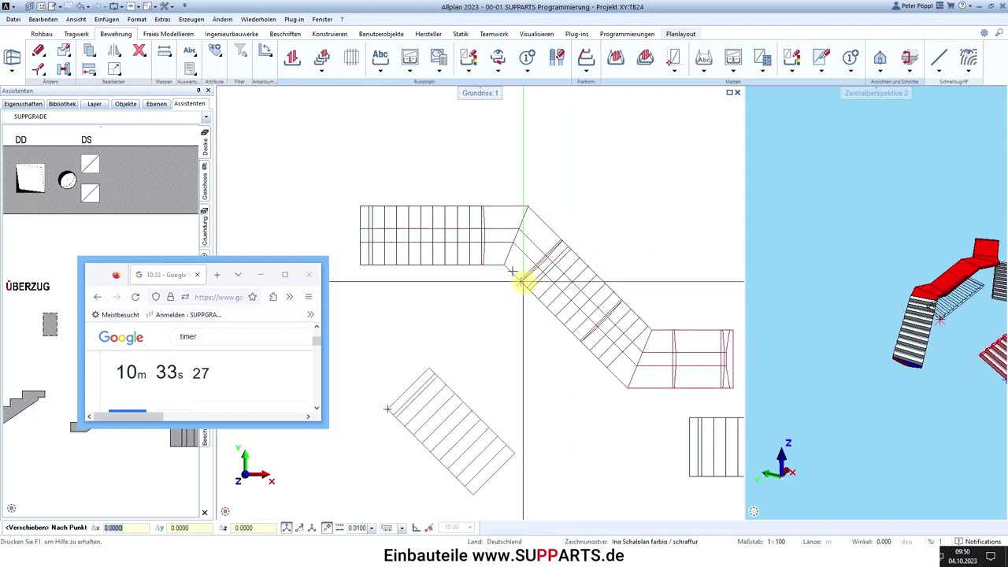
pyautogui.scroll(2, 520, 280)
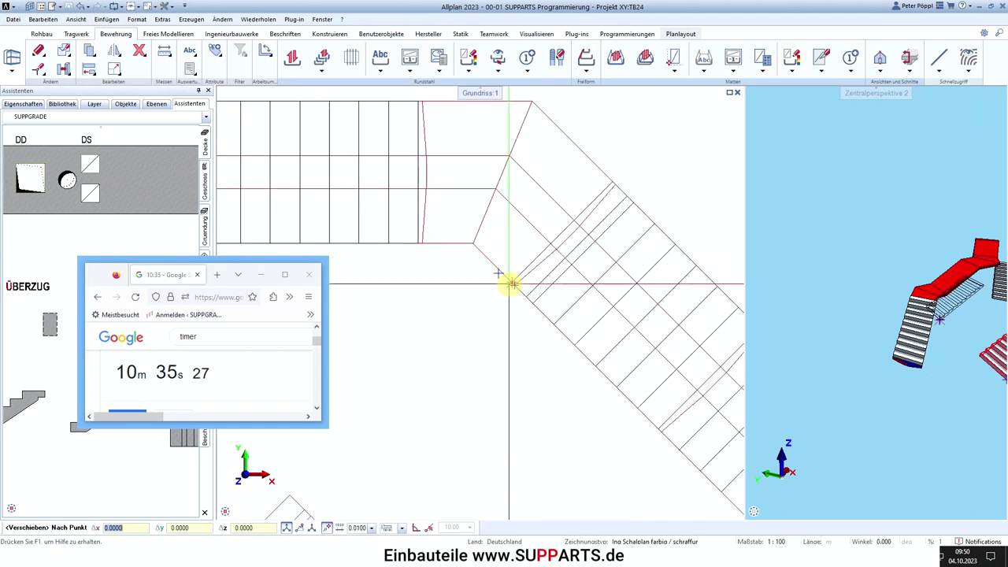
pyautogui.click(512, 284)
# Step: Move the remaining flight copy in plan by its lower corner to the start of the last inclined section
pyautogui.scroll(-5, 495, 191)
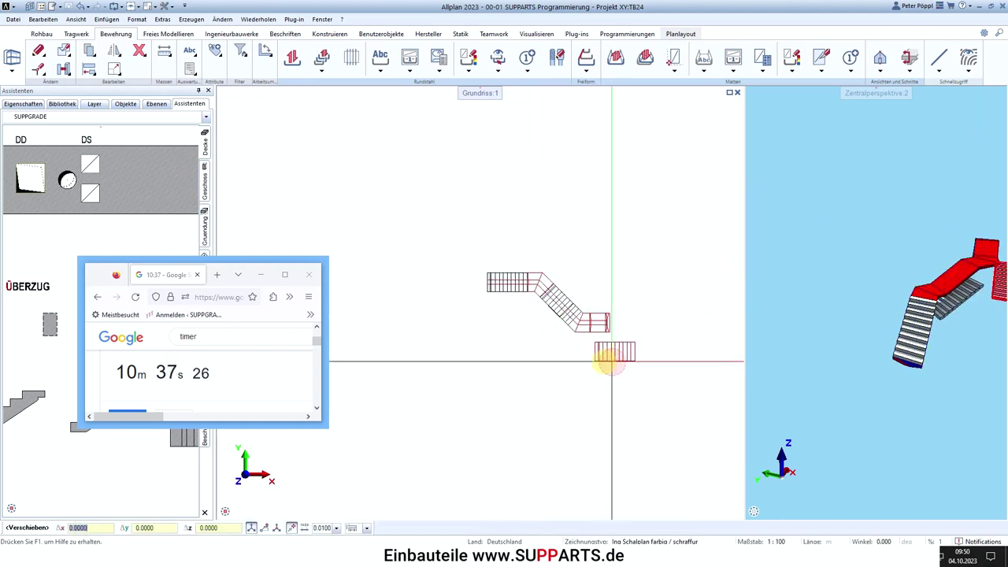
pyautogui.click(609, 361)
pyautogui.scroll(3, 595, 363)
pyautogui.click(588, 359)
pyautogui.scroll(2, 575, 293)
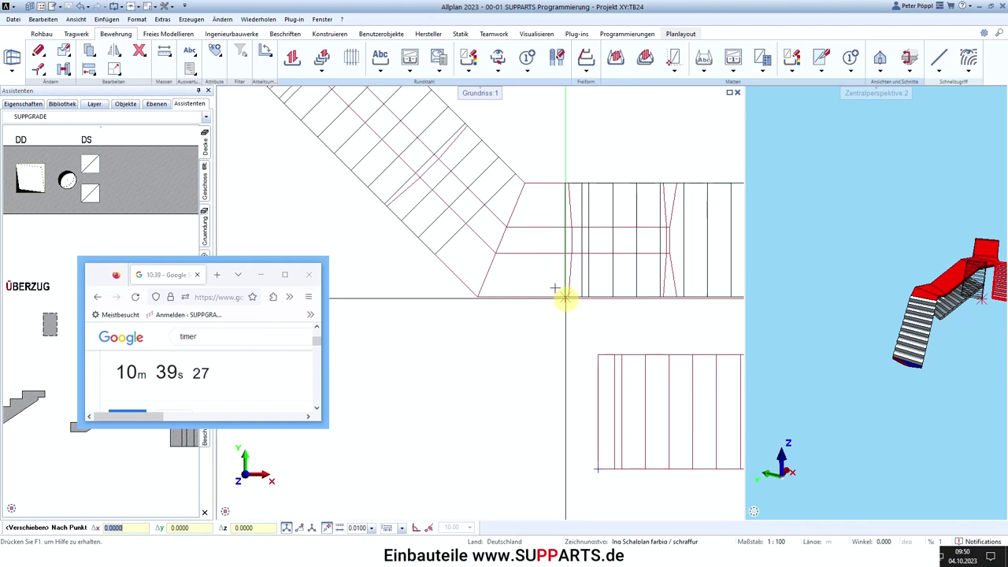
pyautogui.click(567, 299)
pyautogui.scroll(-3, 712, 358)
# Step: Move the diagonal flight by its lower corner onto the red body at the start of the diagonal inclined section in the perspective view
pyautogui.scroll(-3, 819, 343)
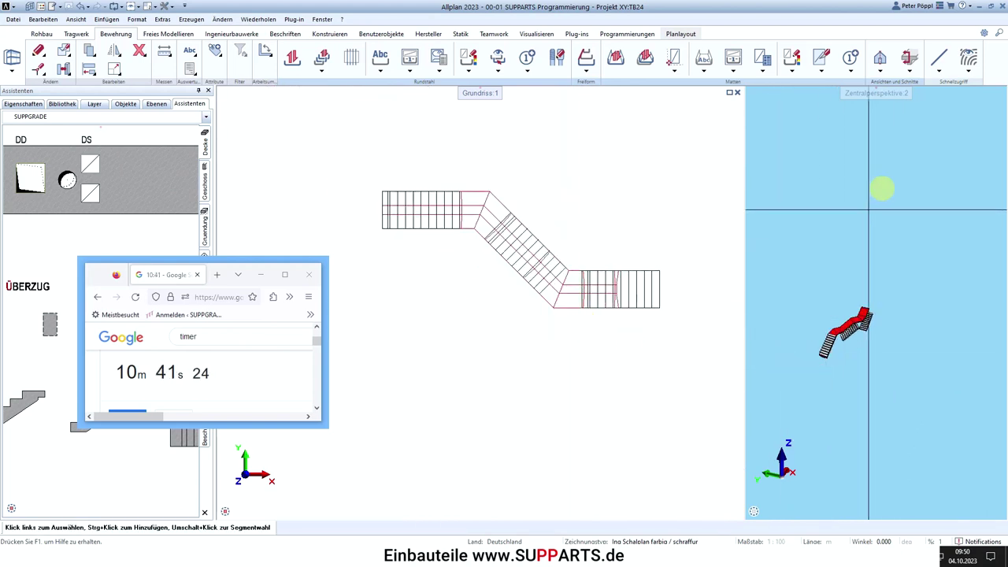
pyautogui.click(994, 93)
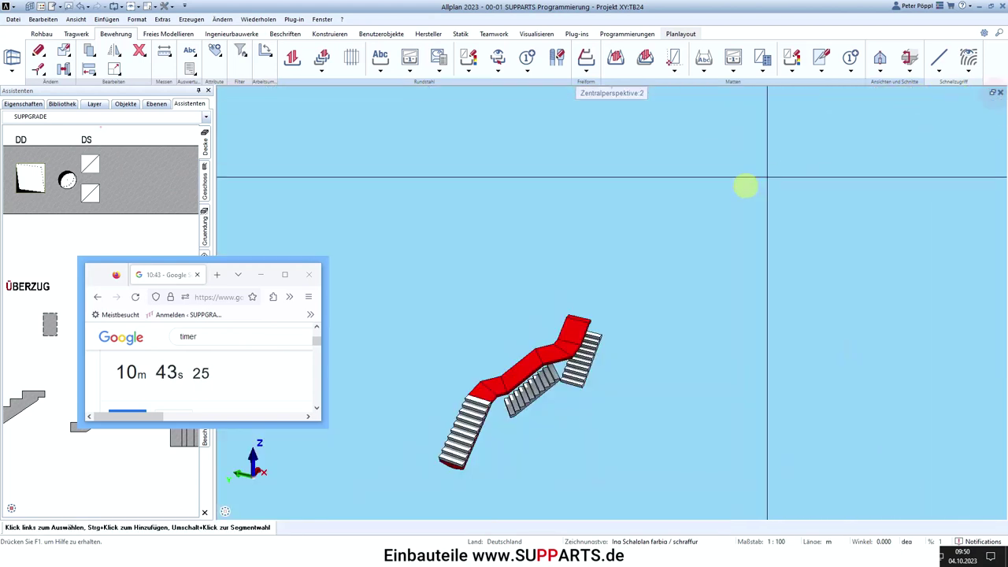
pyautogui.scroll(3, 580, 342)
pyautogui.click(564, 341)
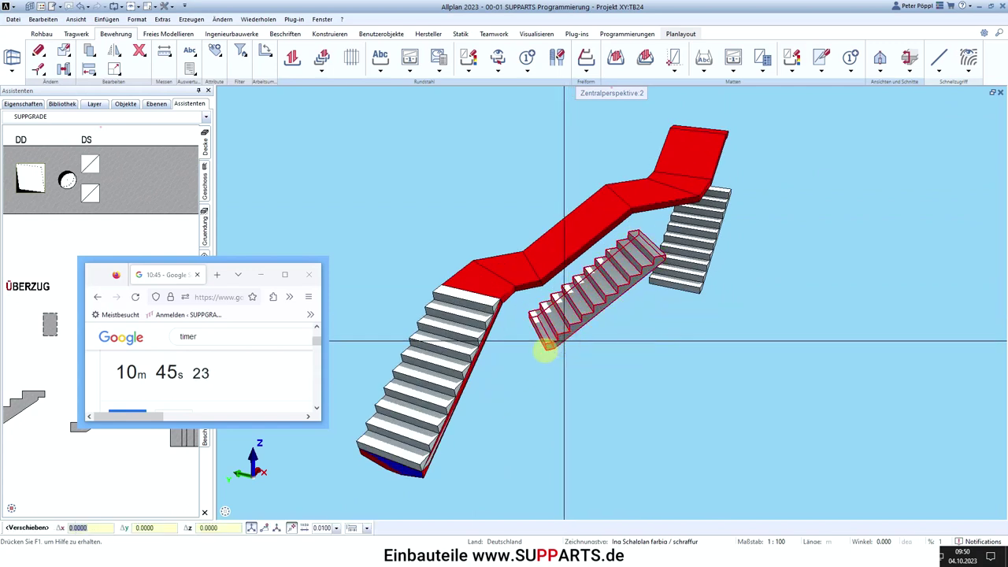
pyautogui.scroll(3, 551, 338)
pyautogui.scroll(-4, 622, 273)
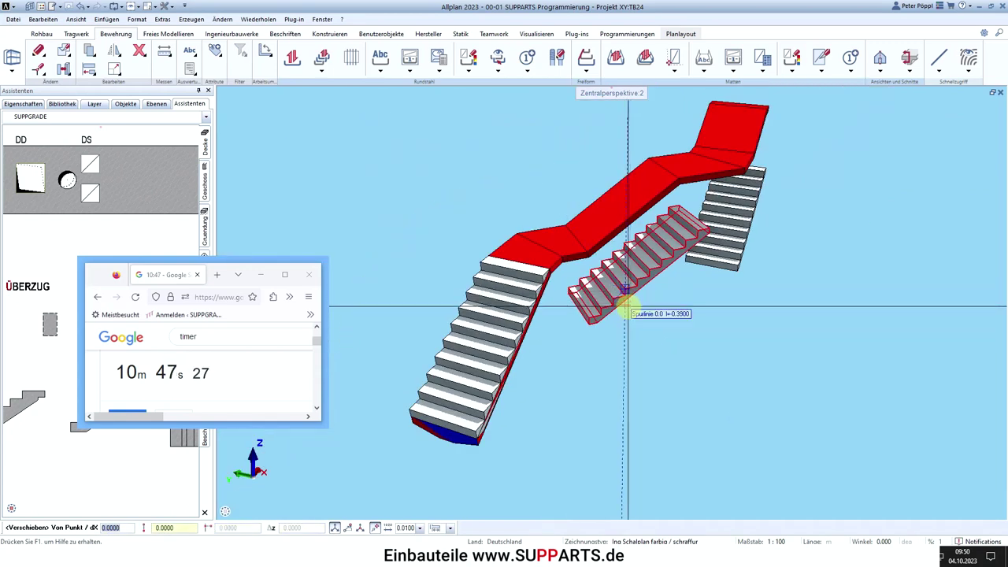
pyautogui.scroll(2, 611, 325)
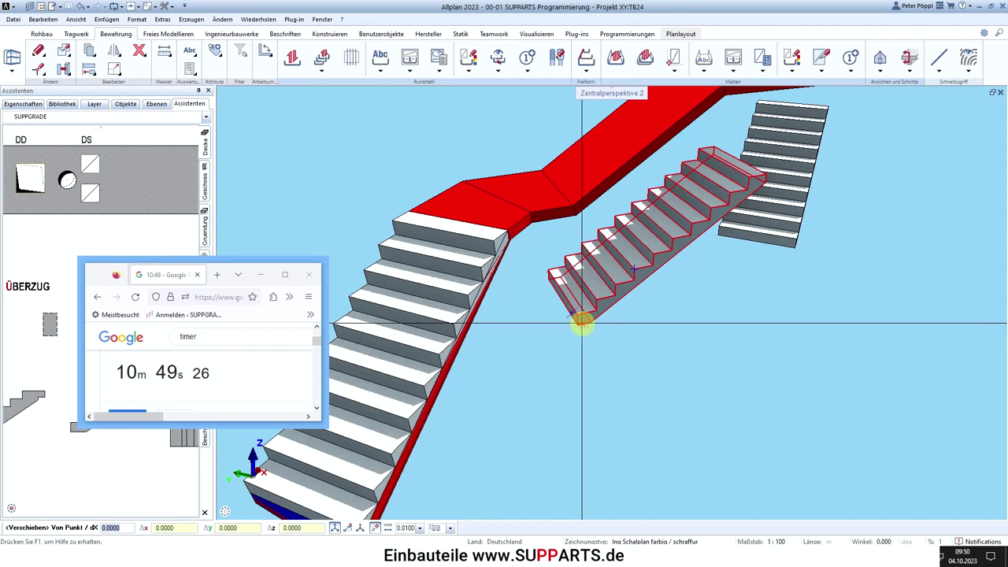
pyautogui.click(579, 322)
pyautogui.click(573, 202)
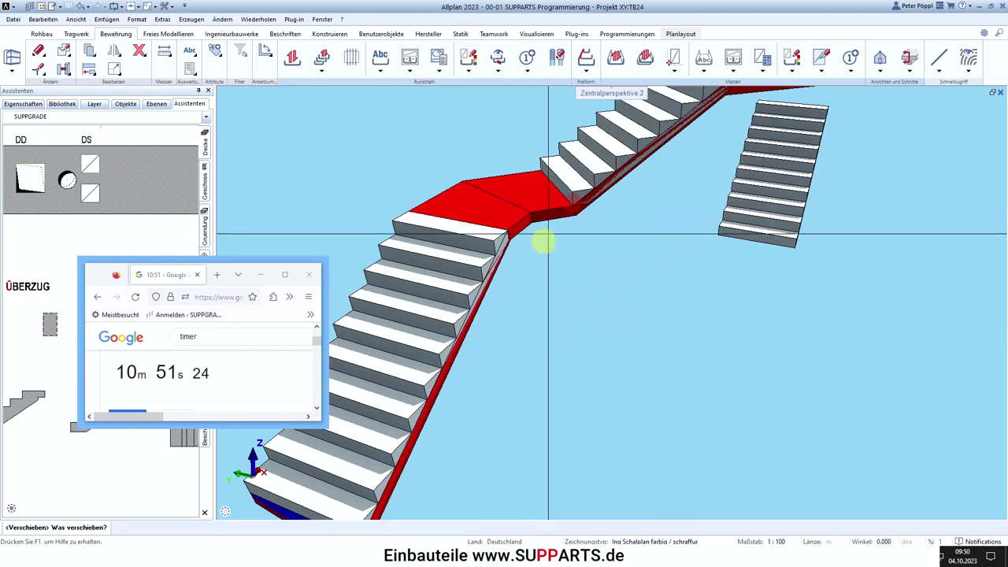
# Step: Move the last flight by its lower corner onto the red body at the start of the last inclined section
pyautogui.scroll(-4, 544, 234)
pyautogui.scroll(4, 660, 212)
pyautogui.click(623, 277)
pyautogui.click(639, 311)
pyautogui.click(646, 160)
pyautogui.scroll(-4, 626, 277)
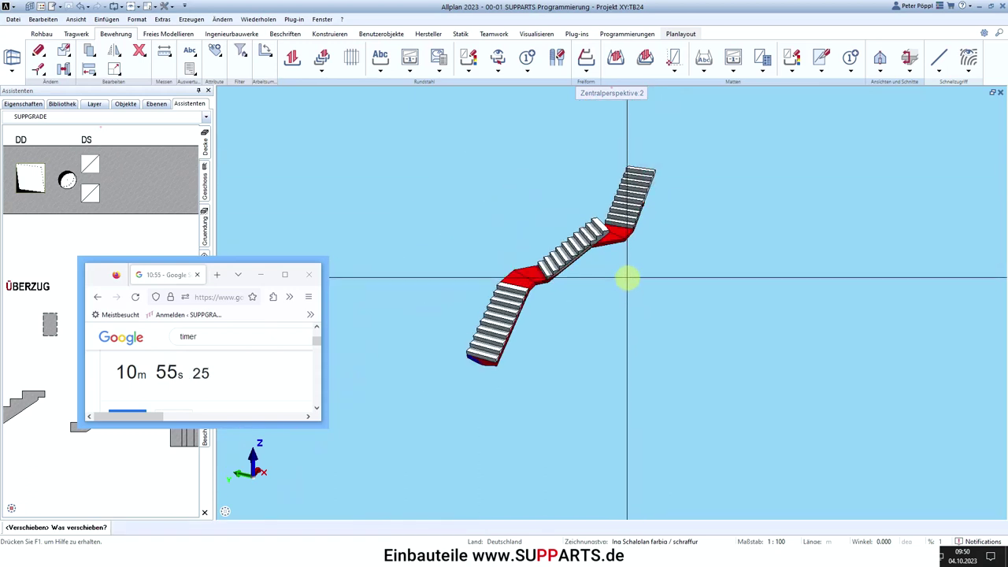
pyautogui.press('Escape')
pyautogui.scroll(3, 599, 275)
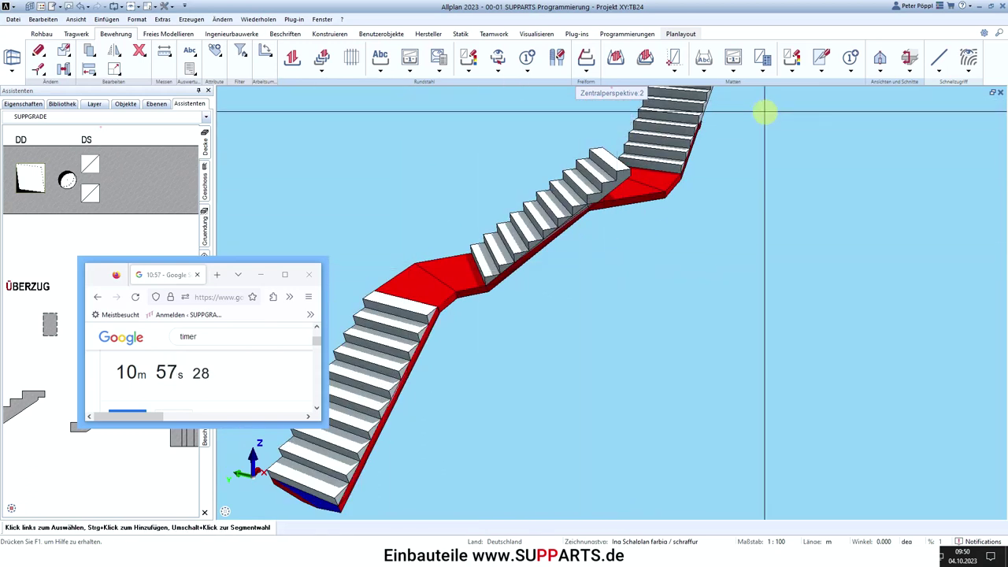
# Step: Create a 3D box from the upper end of the diagonal inclined section to the landing corner at the last flight, extending above the steps
pyautogui.click(161, 34)
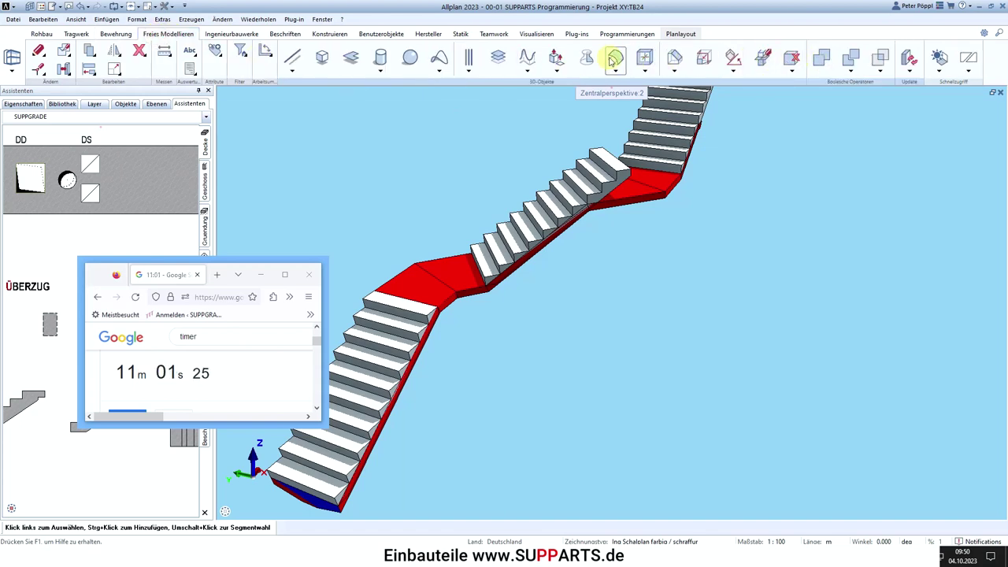
pyautogui.click(322, 63)
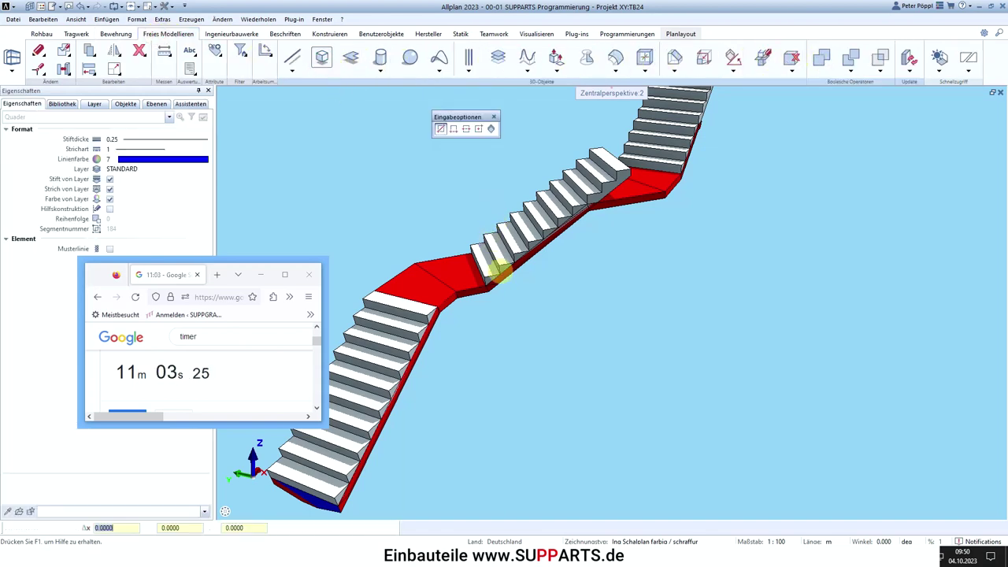
pyautogui.scroll(3, 484, 285)
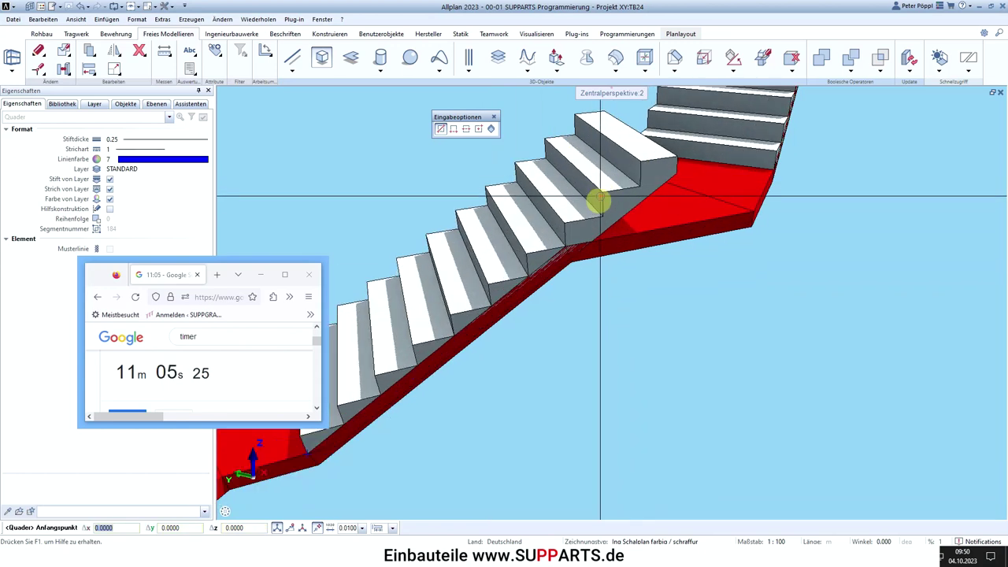
pyautogui.click(563, 249)
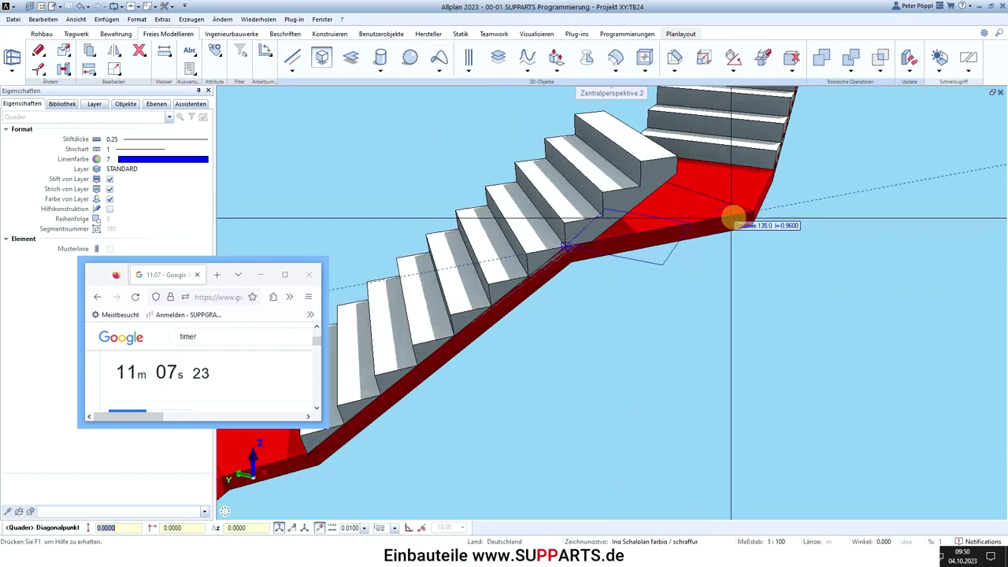
pyautogui.click(777, 172)
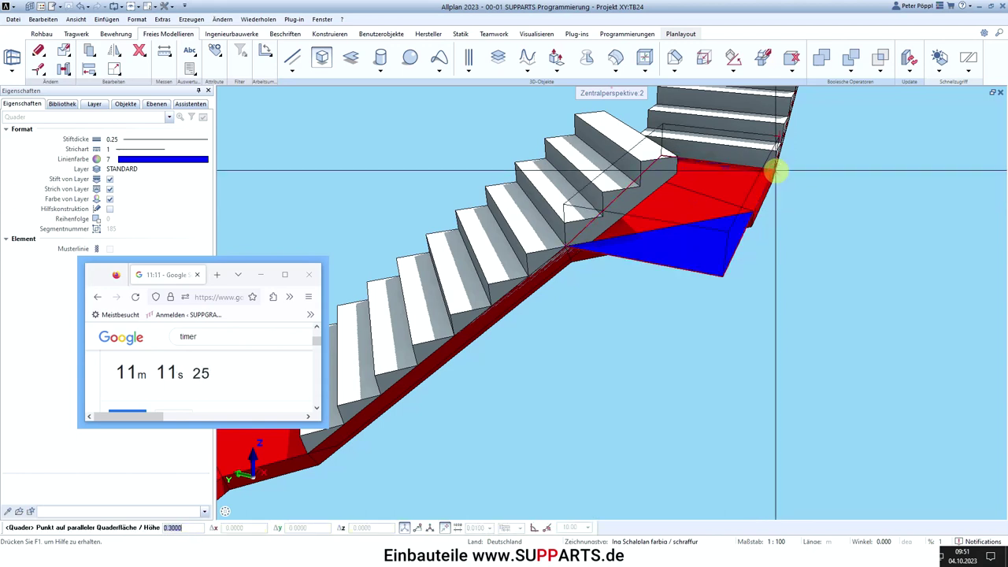
pyautogui.press('Return')
pyautogui.press('Escape')
pyautogui.click(225, 512)
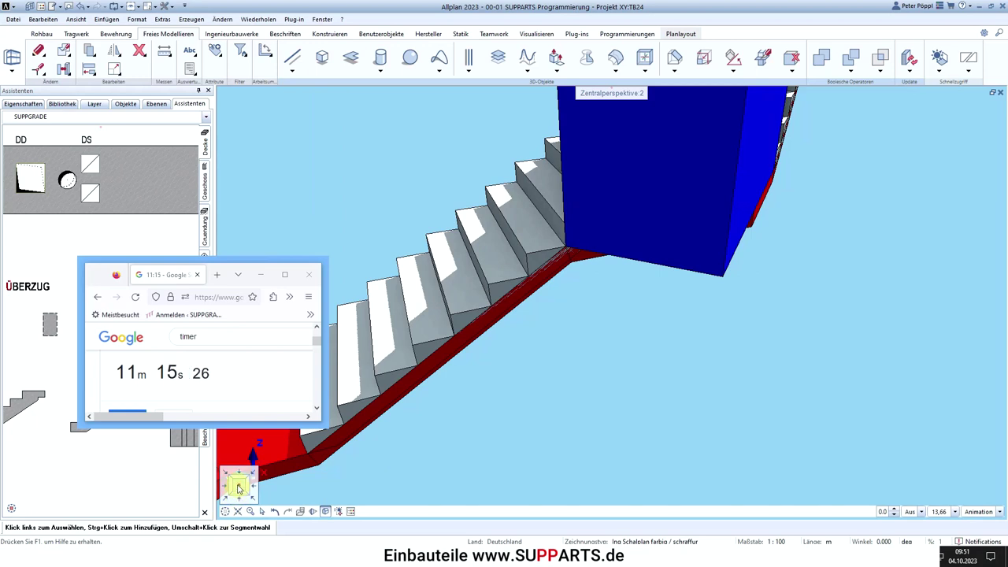
pyautogui.click(239, 489)
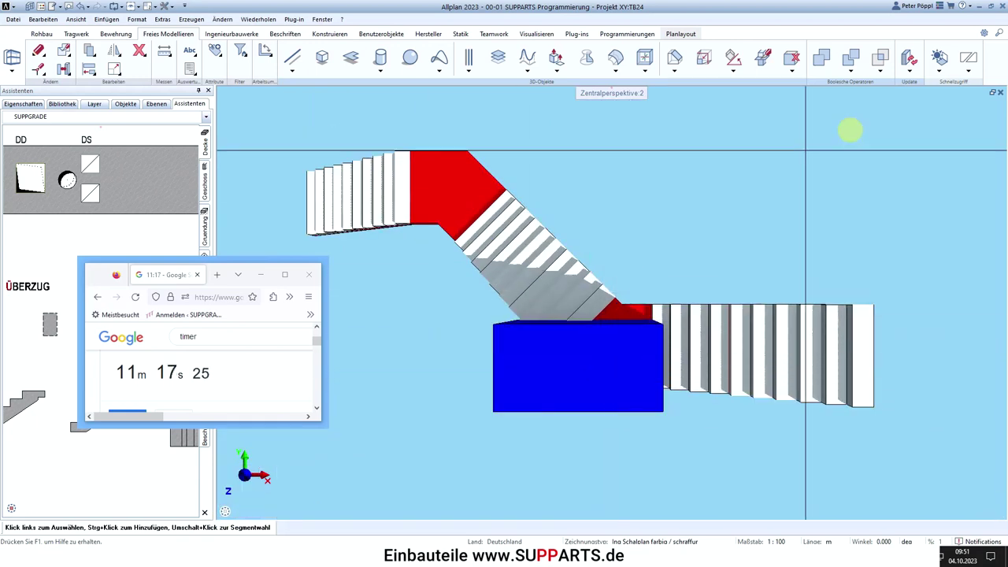
pyautogui.press('v')
pyautogui.press('Escape')
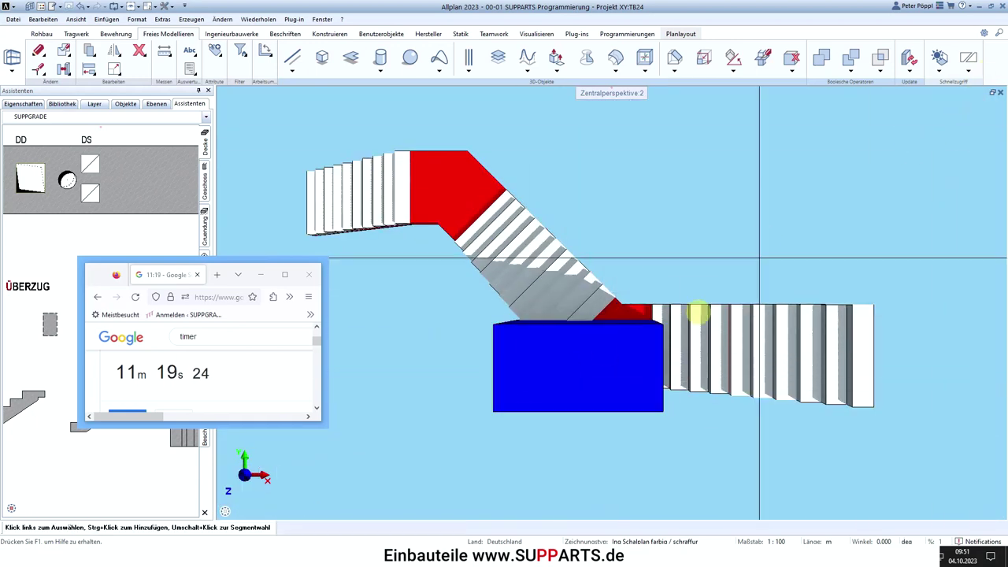
# Step: Switch from the perspective to a single plan view showing the staircase and the box
pyautogui.click(319, 19)
pyautogui.click(344, 58)
pyautogui.scroll(-4, 573, 173)
pyautogui.press('v')
pyautogui.scroll(3, 621, 259)
pyautogui.press('Escape')
pyautogui.press('v')
pyautogui.click(579, 311)
# Step: Rotate the box 45° counterclockwise in plan about its corner on the diagonal flight's edge, aligning its long side across the flight
pyautogui.press('d')
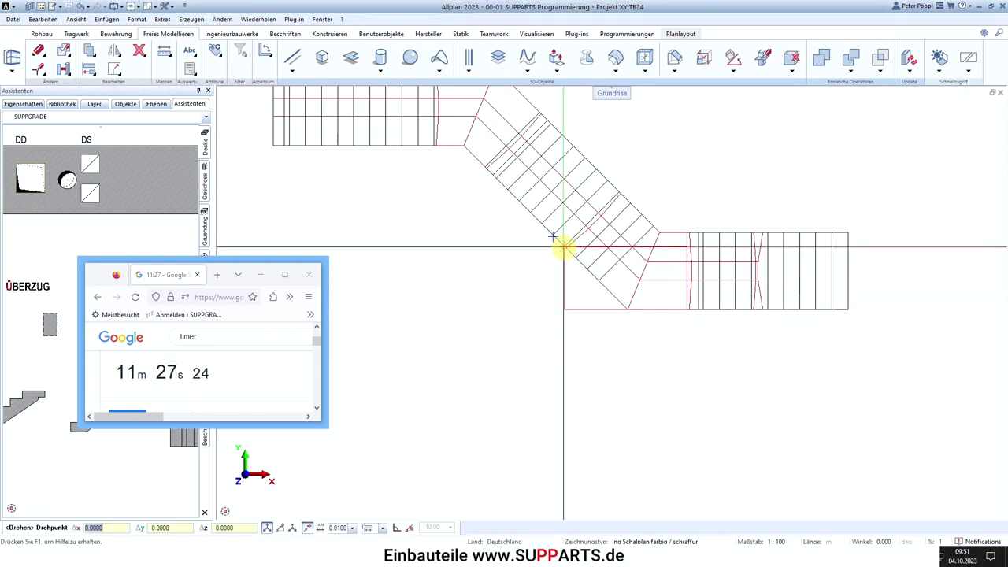
pyautogui.click(565, 310)
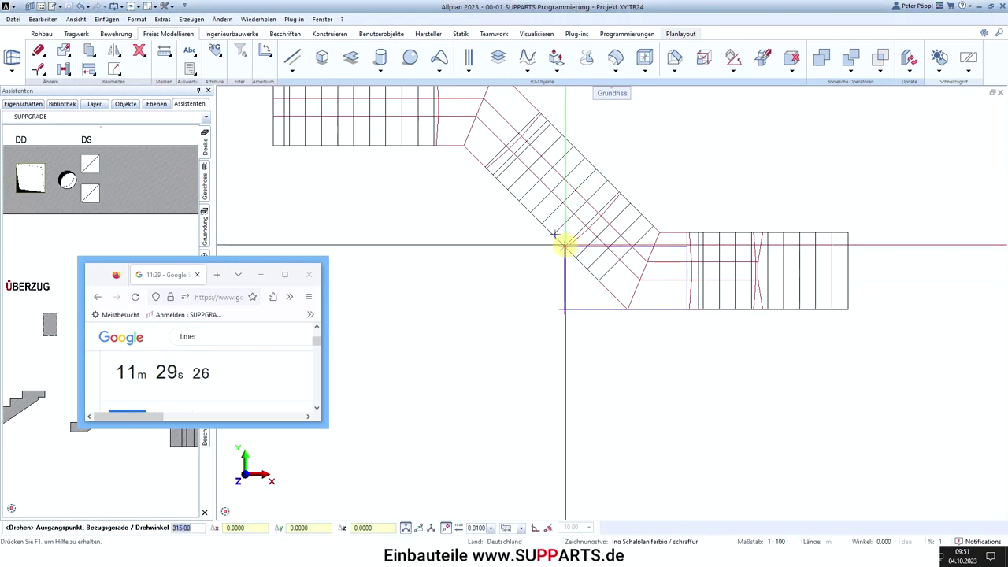
pyautogui.press('Escape')
pyautogui.click(564, 309)
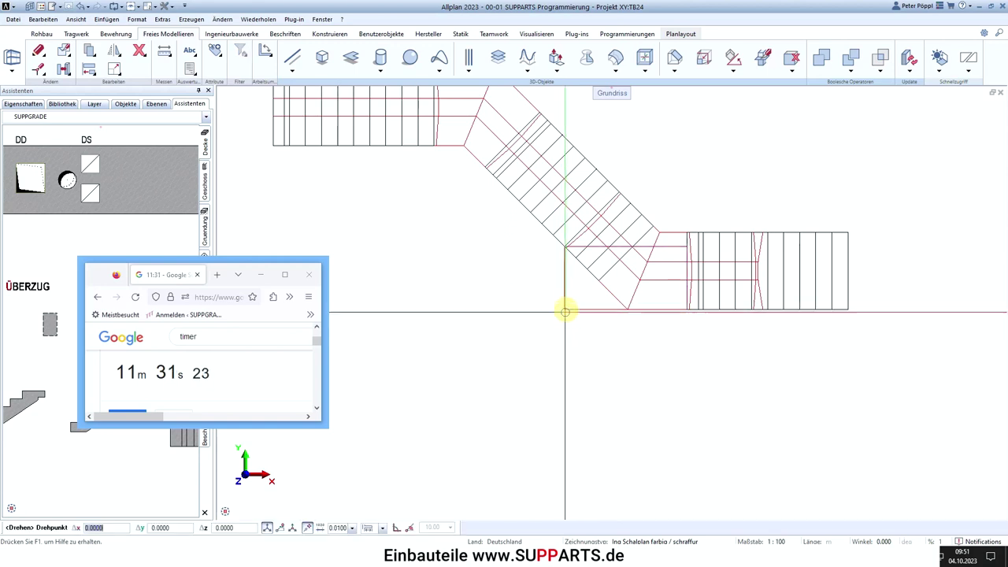
pyautogui.click(562, 249)
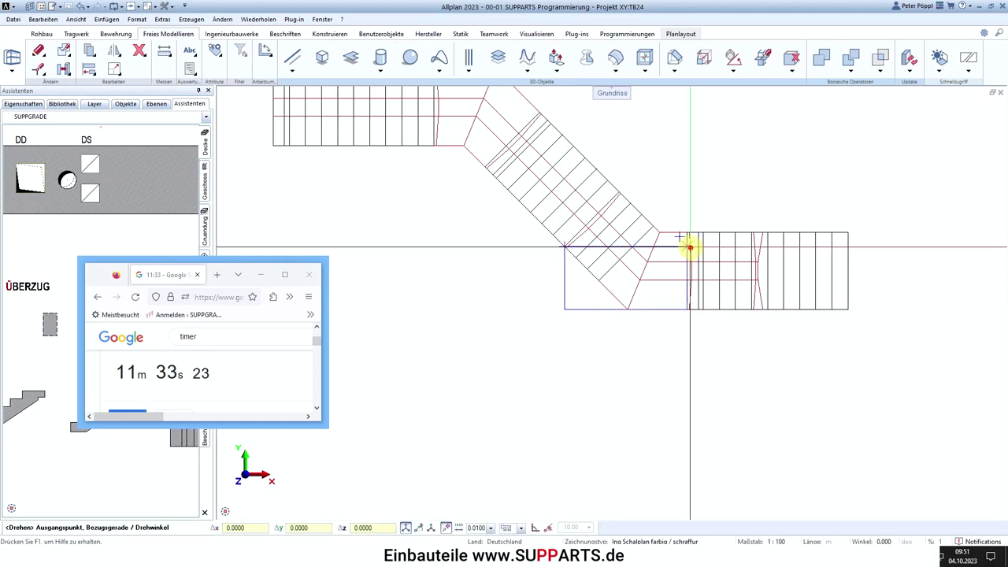
pyautogui.click(689, 126)
pyautogui.press('Escape')
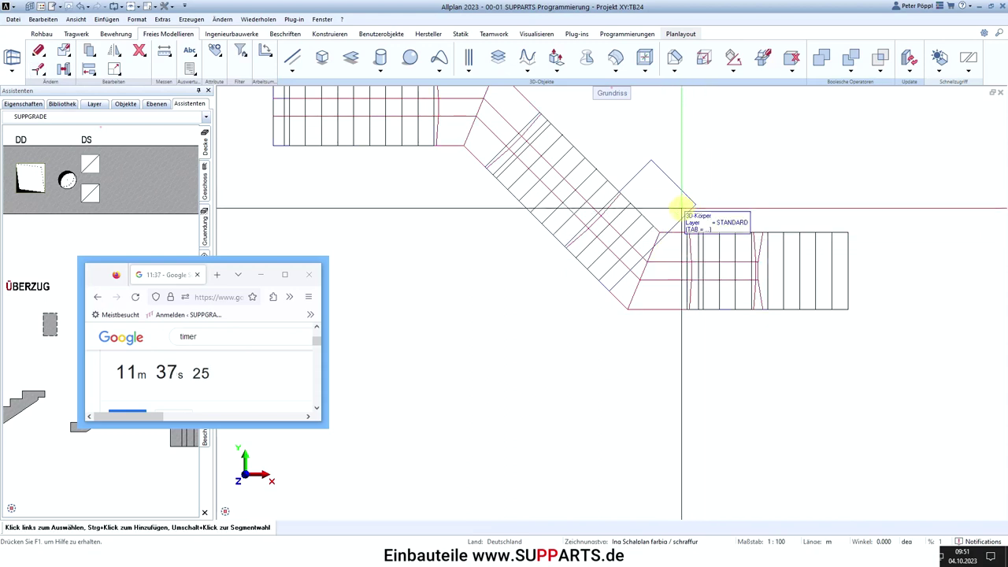
# Step: Stretch the rotated box by the midpoint of its long side facing the last flight, outward along the diagonal past the landing
pyautogui.click(652, 248)
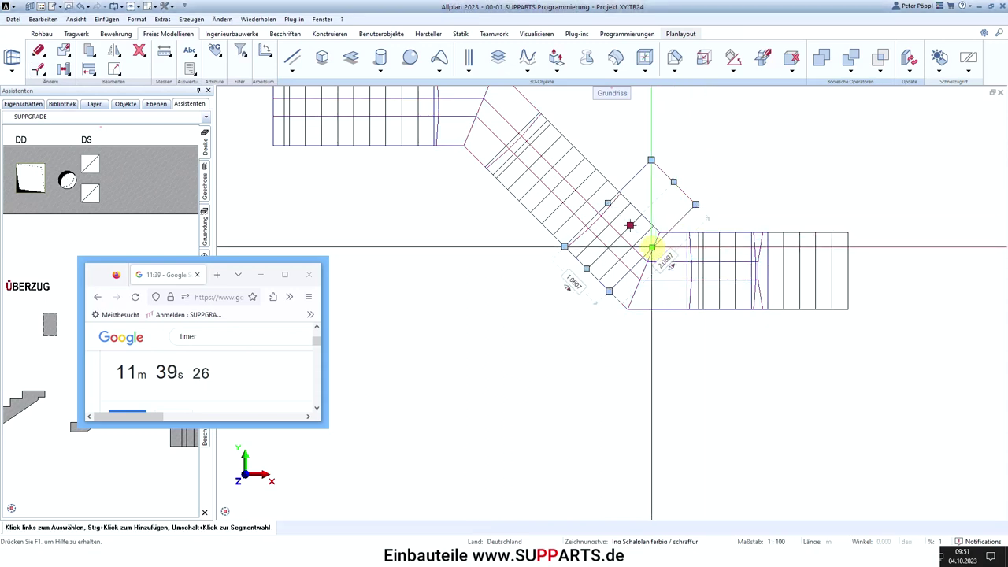
pyautogui.click(653, 248)
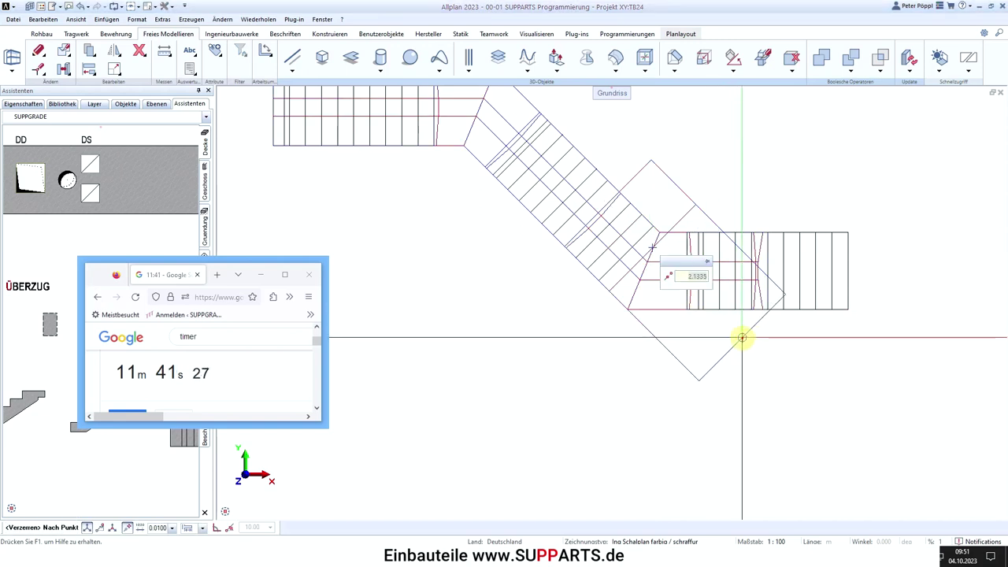